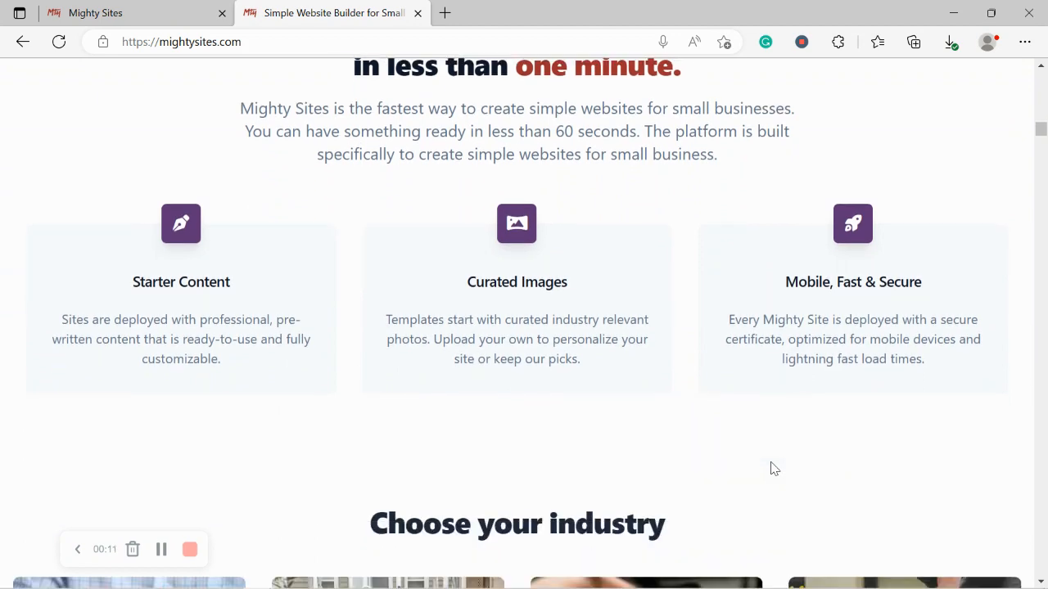
- Skim the mightysites.com homepage, then switch to the 'Let's build another site!' create page
scroll(772, 468, "up", 1)
scroll(772, 468, "up", 5)
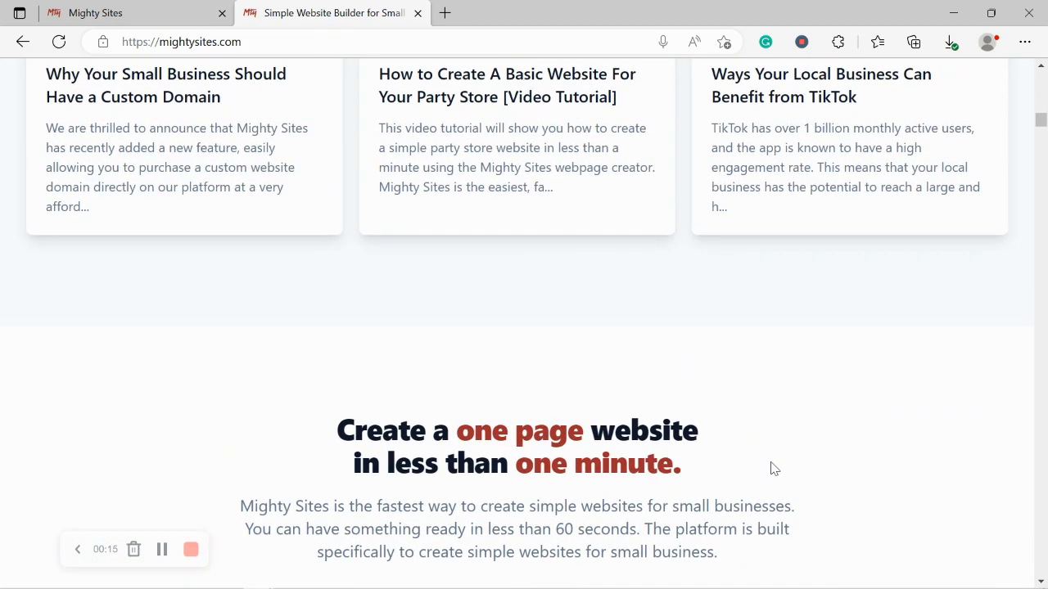
scroll(772, 468, "down", 2)
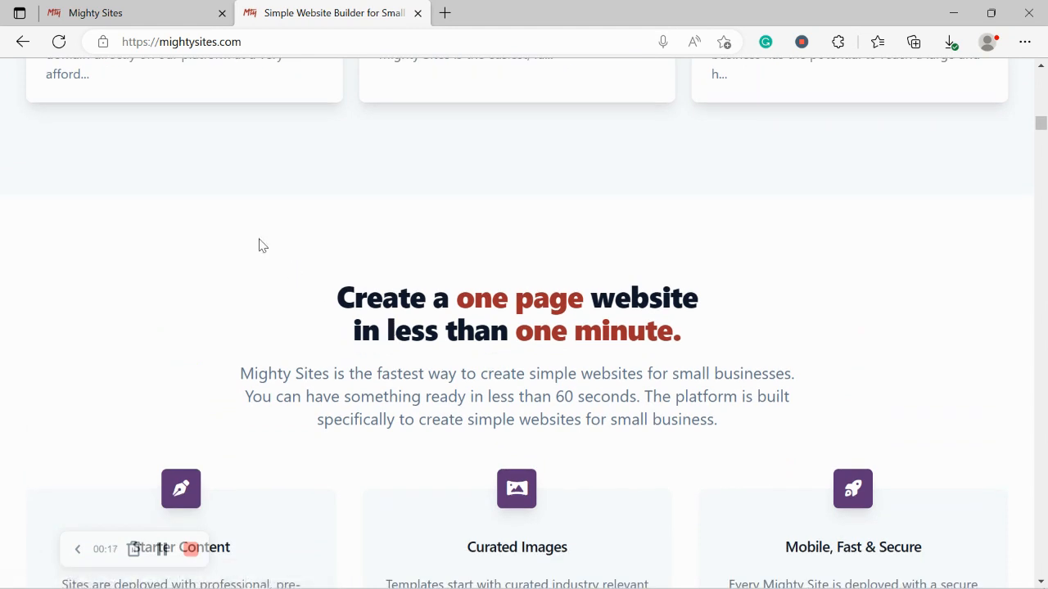
left_click_drag(308, 254, 707, 277)
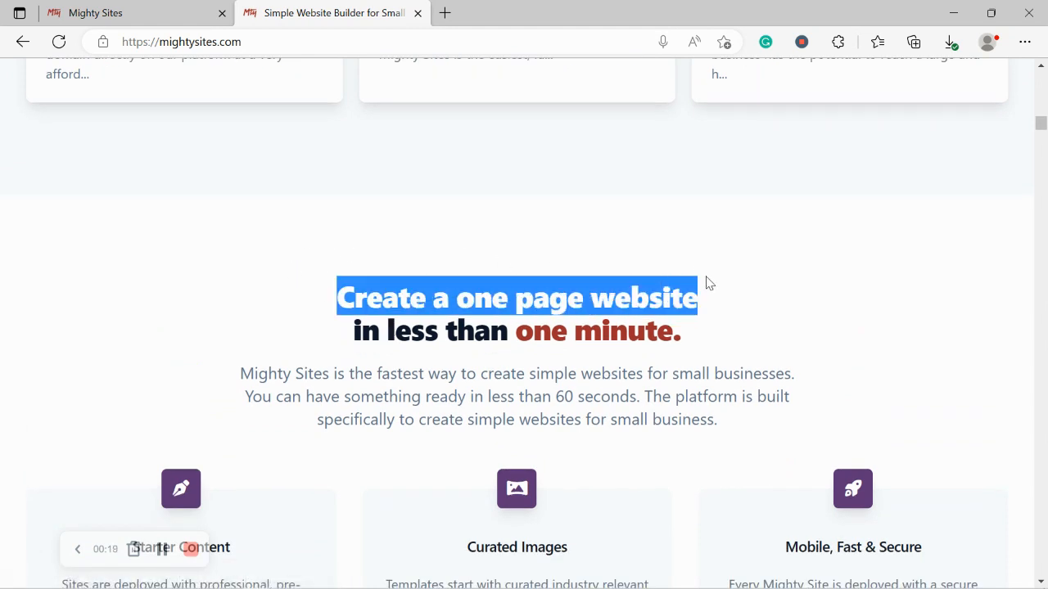
left_click_drag(700, 313, 702, 342)
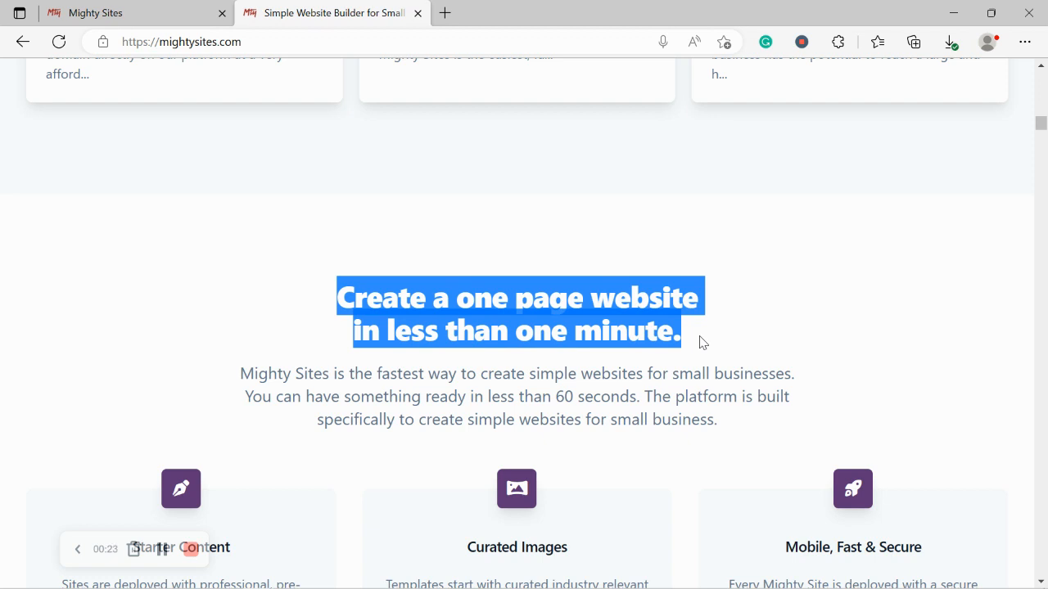
left_click_drag(702, 342, 702, 343)
left_click(161, 224)
scroll(161, 225, "up", 3)
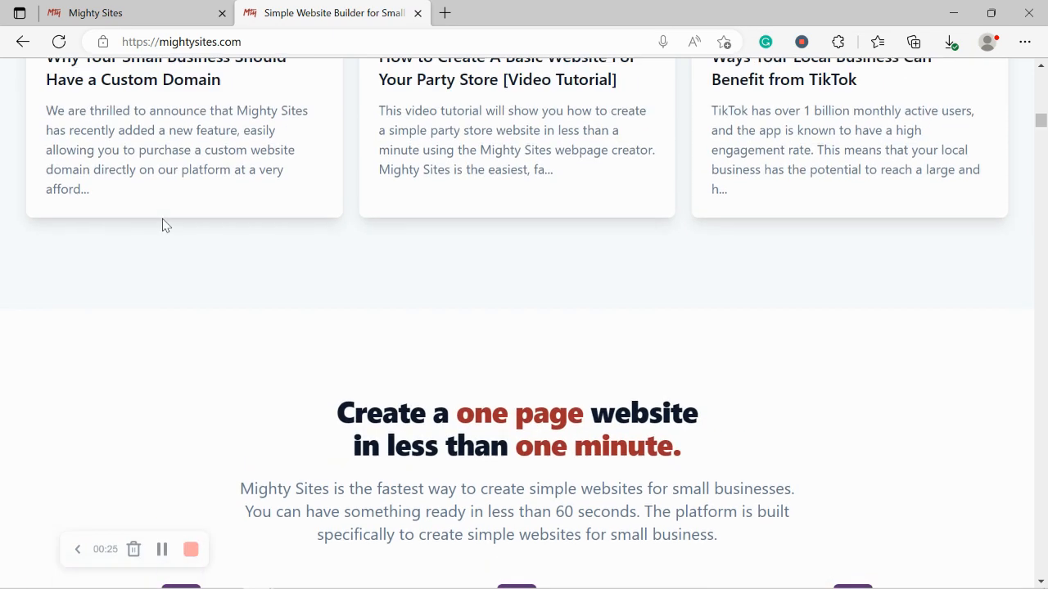
scroll(161, 225, "up", 7)
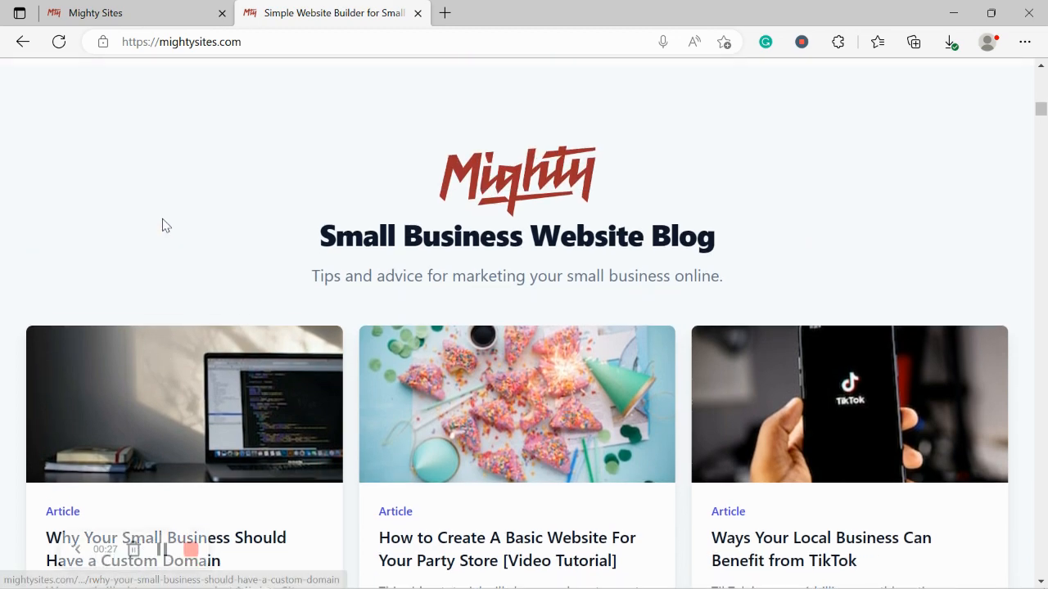
scroll(163, 225, "up", 6)
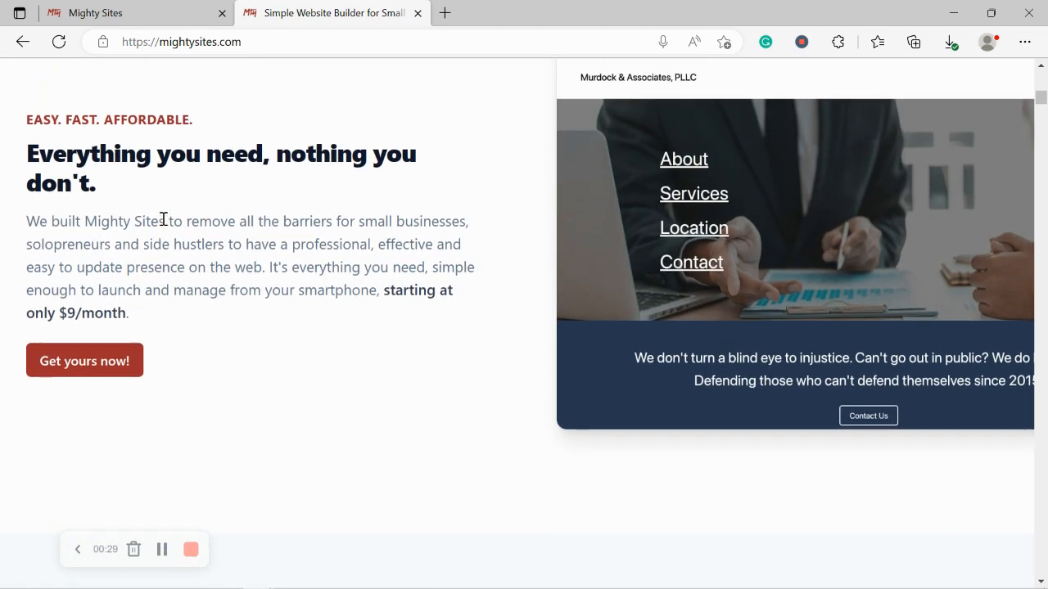
scroll(162, 225, "up", 7)
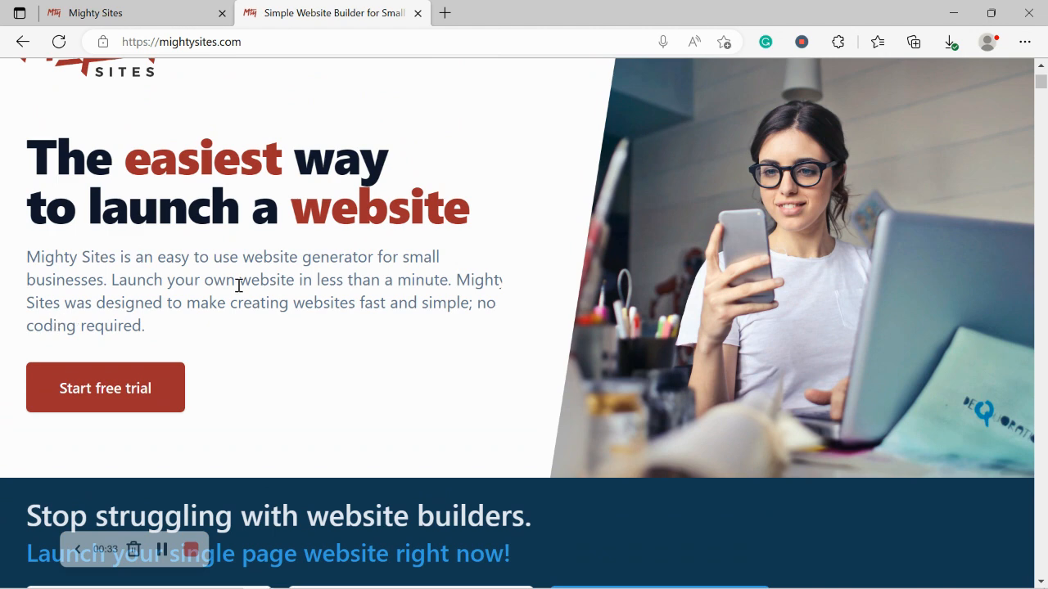
left_click(118, 7)
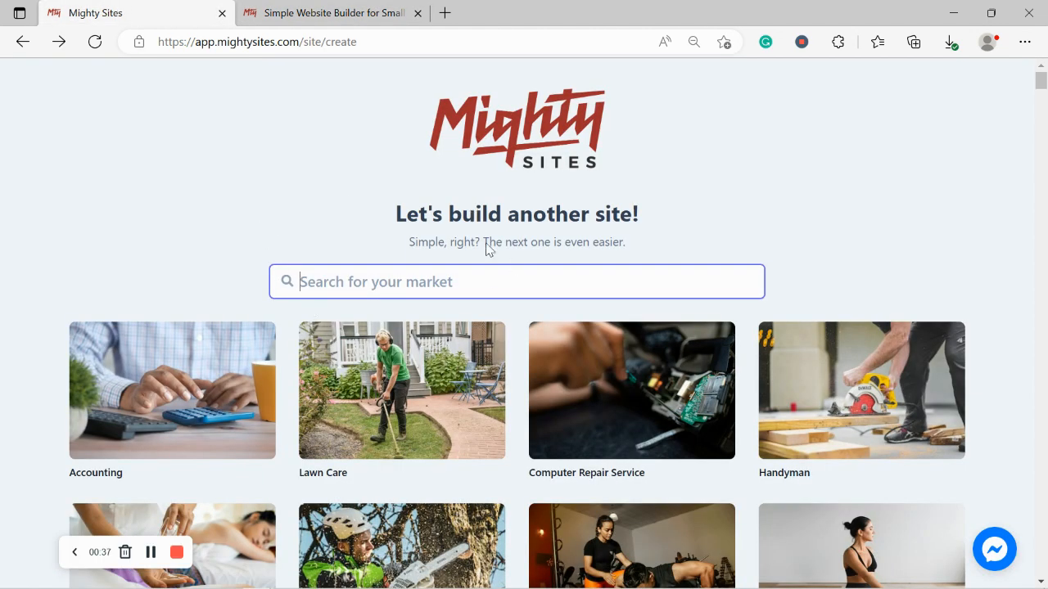
- Browse the market categories and start searching the market box for 'dive'
scroll(228, 264, "down", 4)
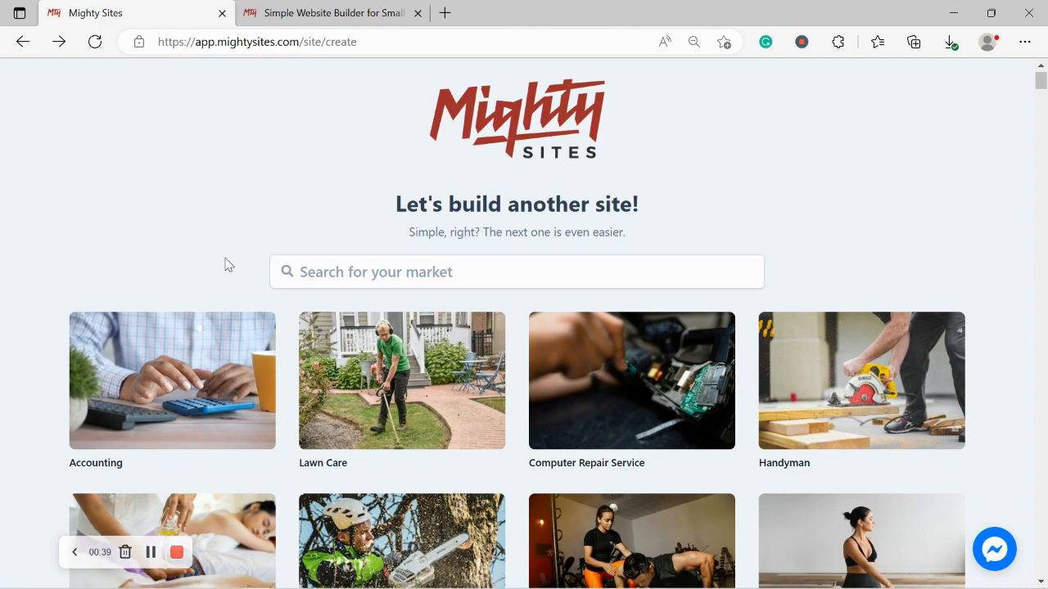
scroll(227, 265, "down", 4)
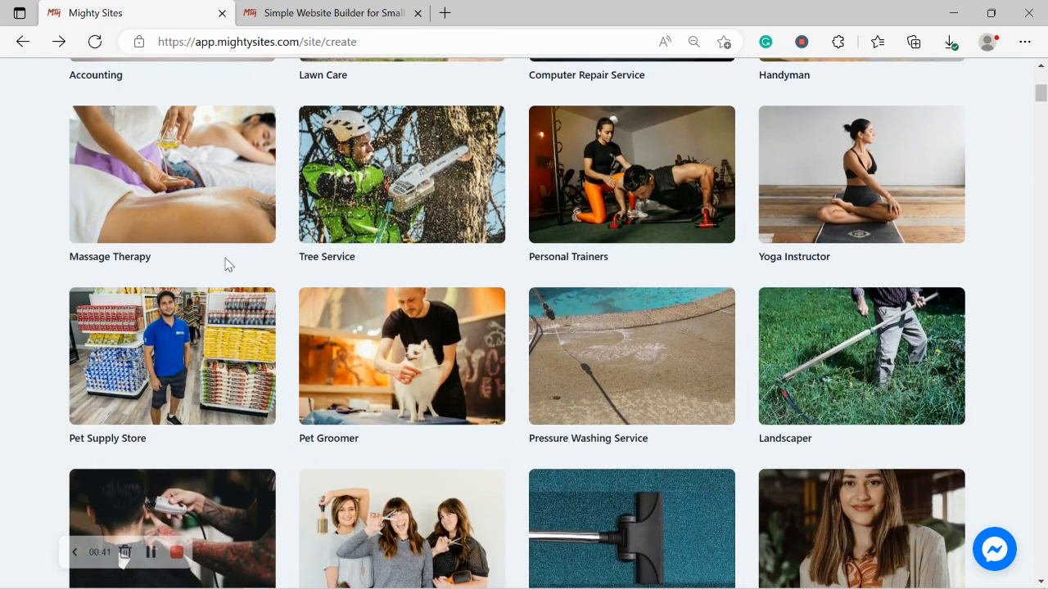
scroll(227, 264, "down", 4)
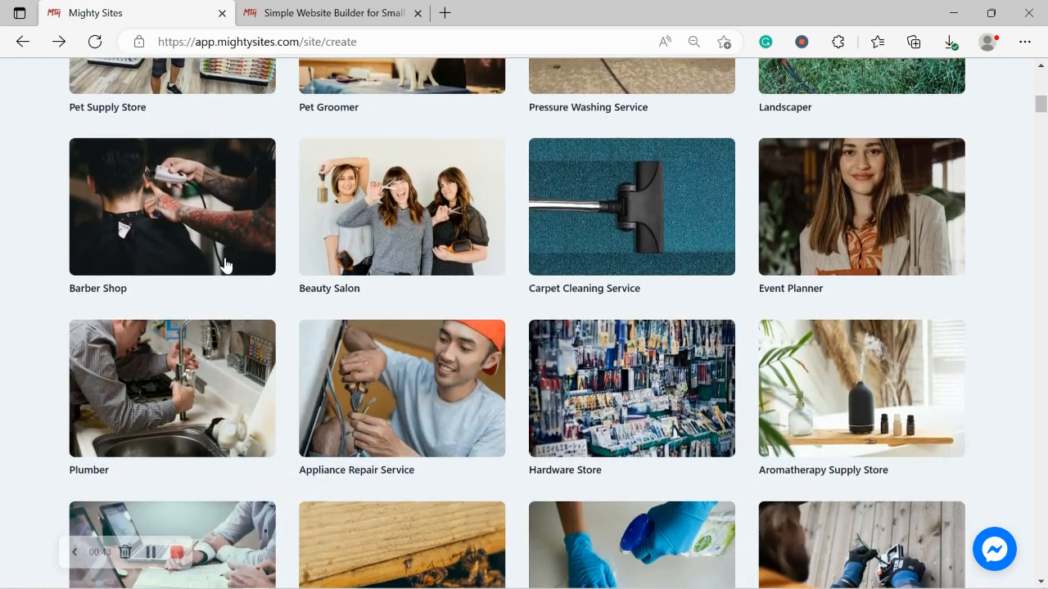
scroll(227, 264, "up", 5)
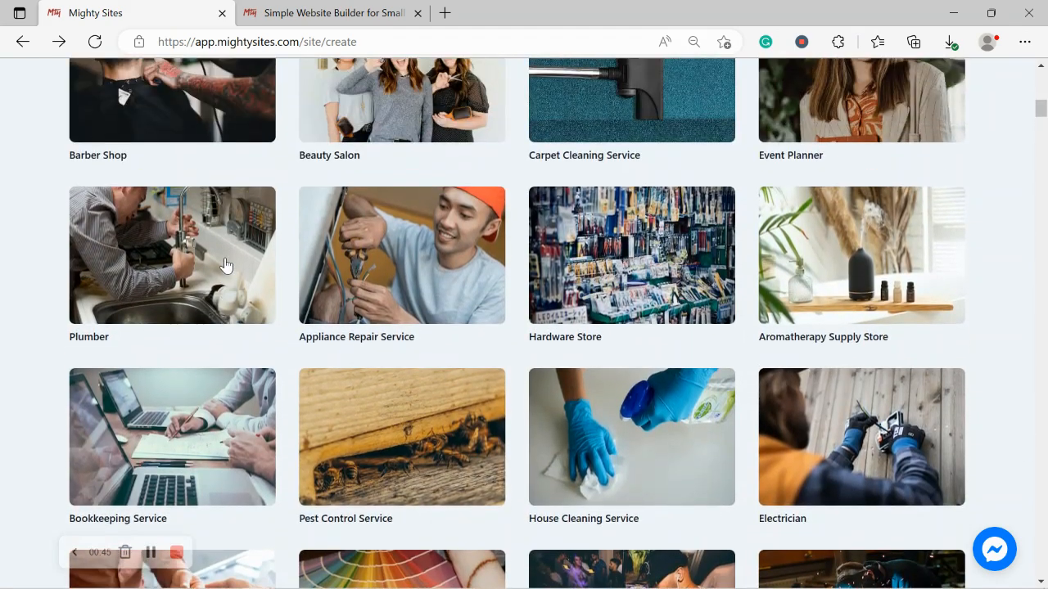
scroll(227, 264, "up", 4)
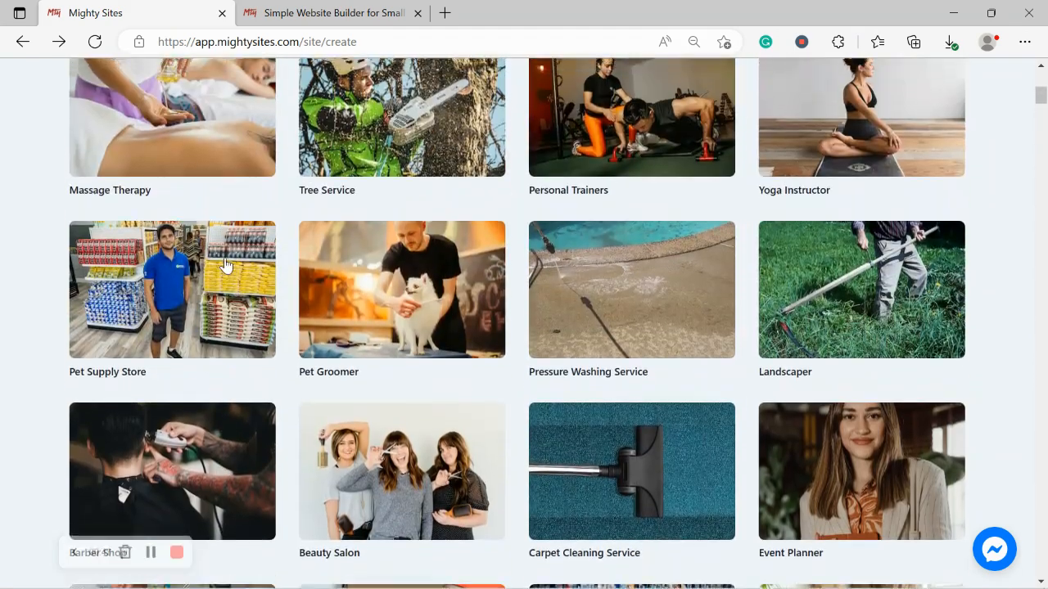
scroll(227, 264, "up", 3)
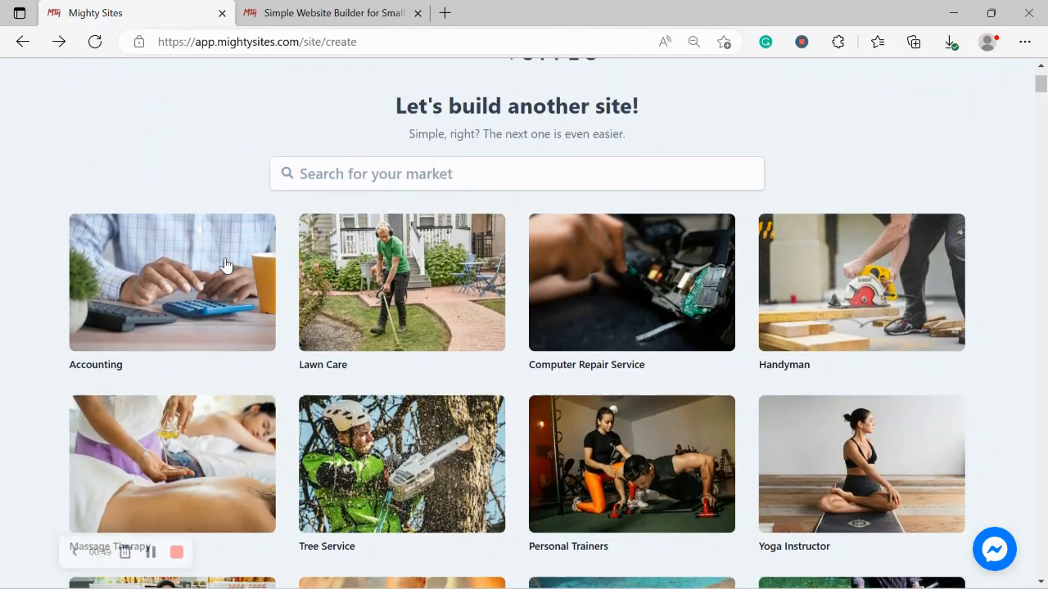
left_click(383, 283)
type("dive ma")
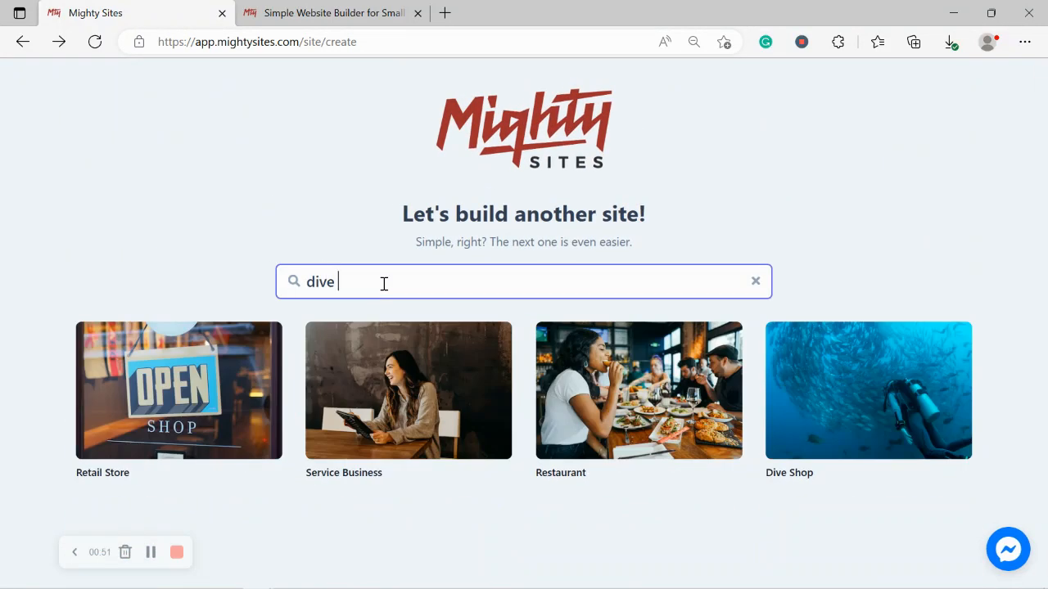
key("BackSpace")
key("BackSpace")
- Pick the Dive Shop market and enter the company name 'Rochelle's Diving S'
type("s")
left_click(872, 419)
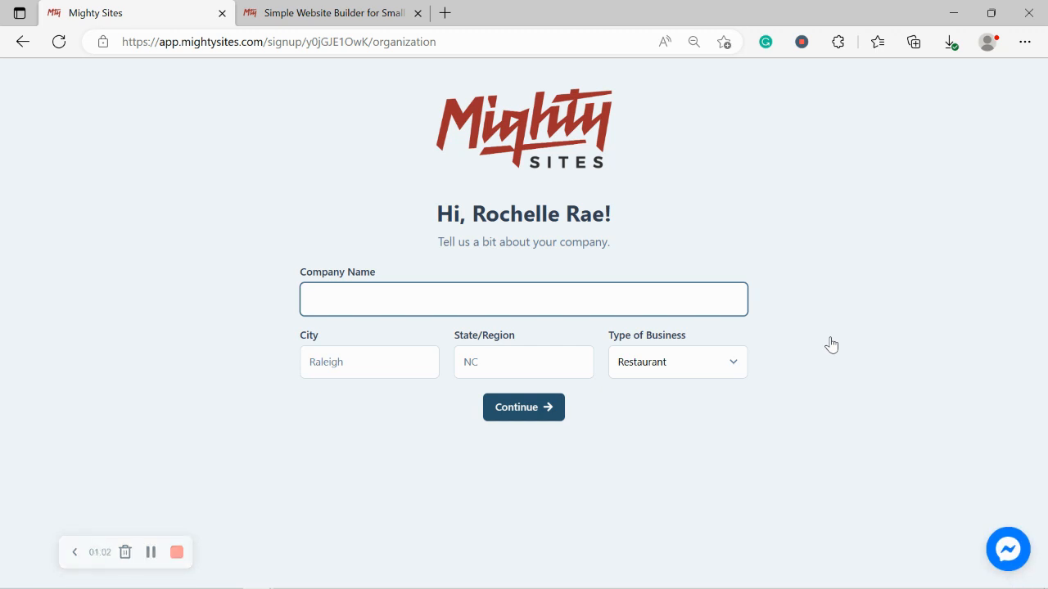
type("Rochelle's Divi")
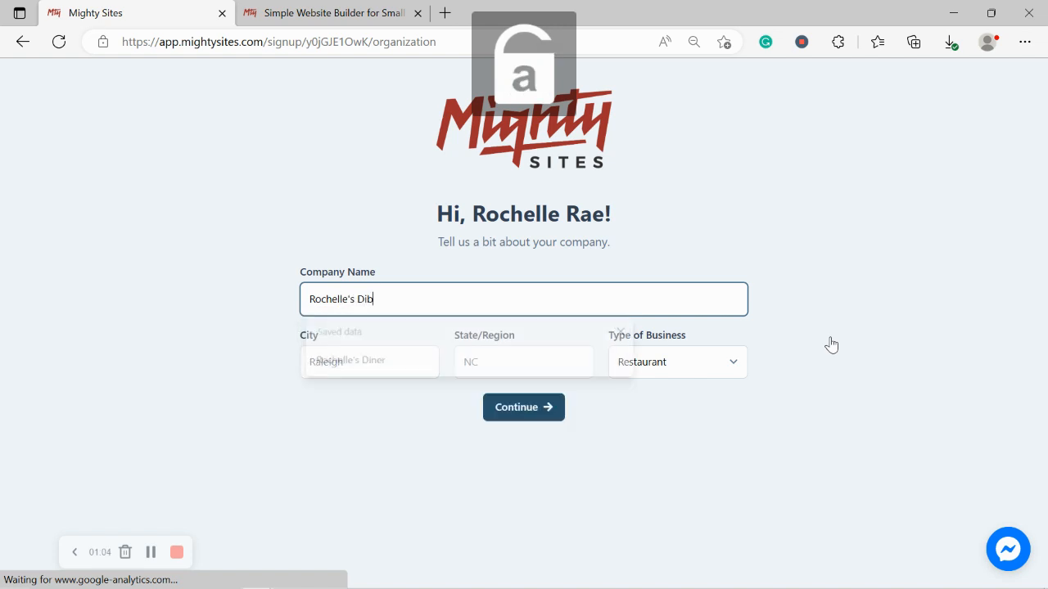
type("ng Supplies")
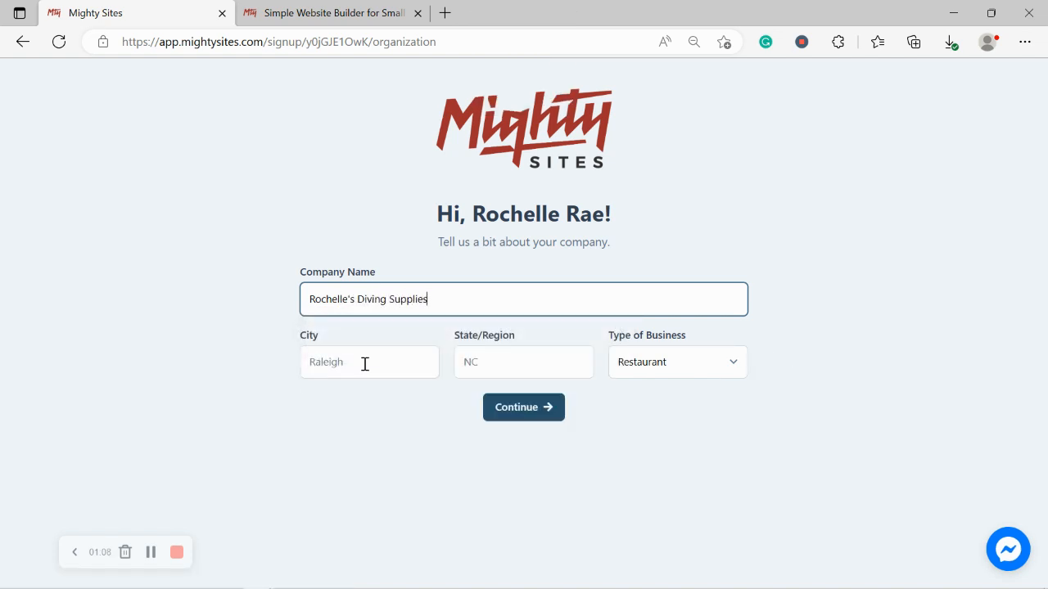
- Enter city Denver, state Colorado and business type Retail, then continue
left_click(365, 364)
type("Denver")
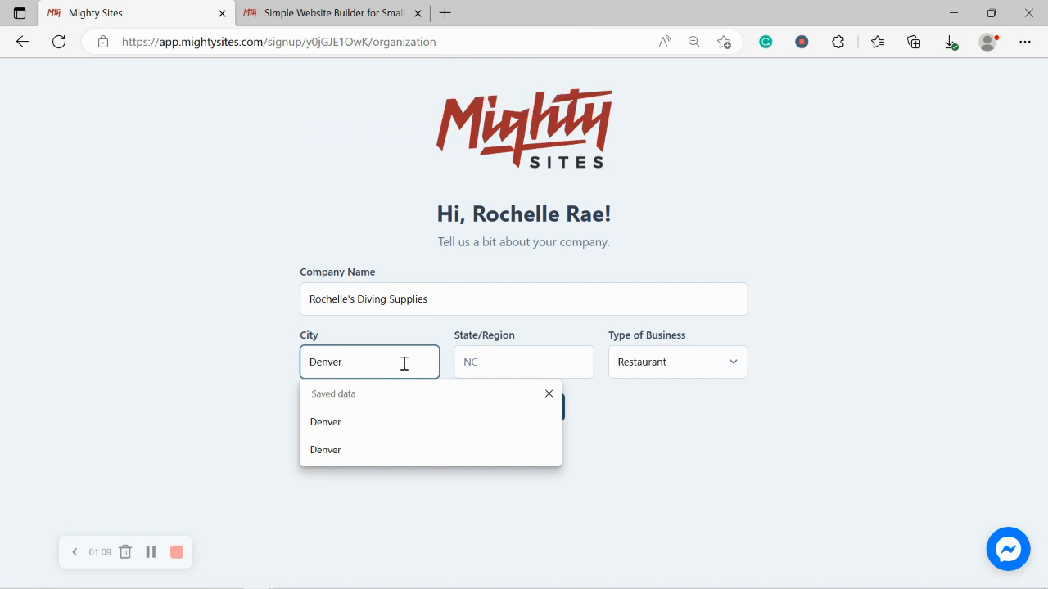
left_click(481, 361)
type("Colorado")
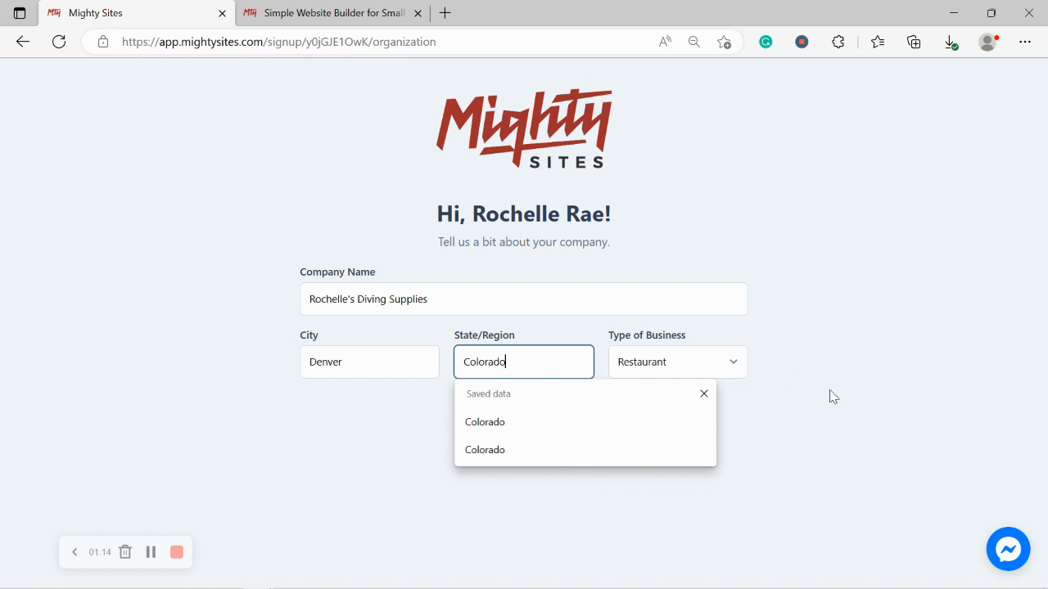
left_click(832, 396)
left_click(711, 374)
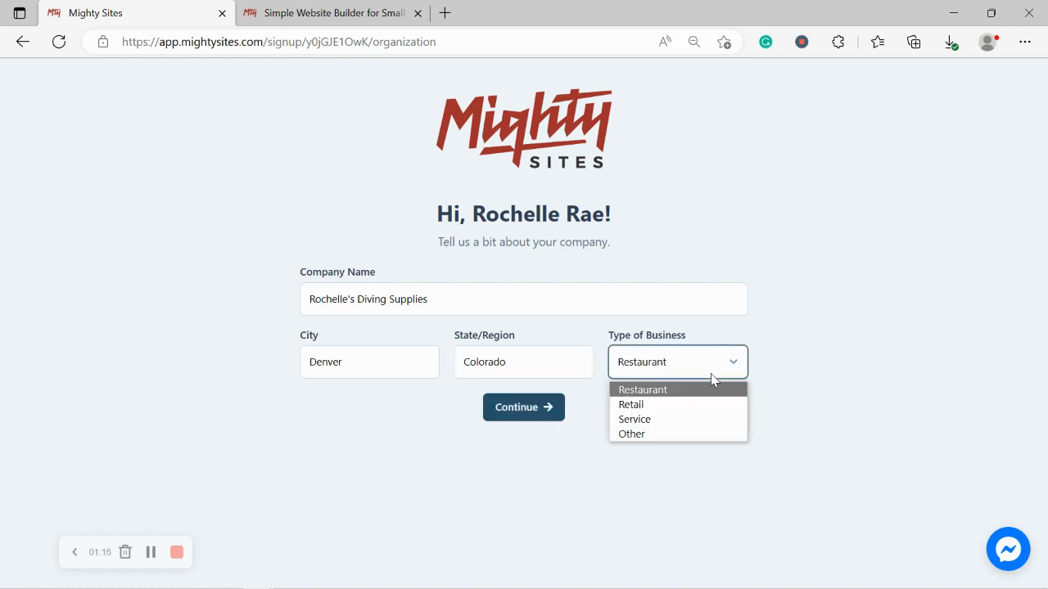
left_click(659, 404)
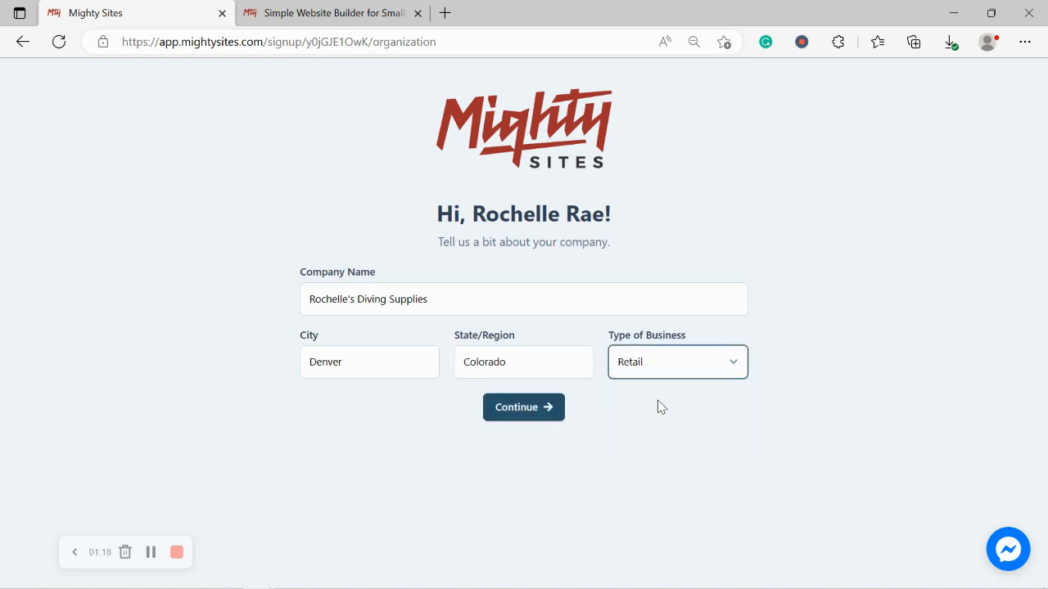
left_click(535, 410)
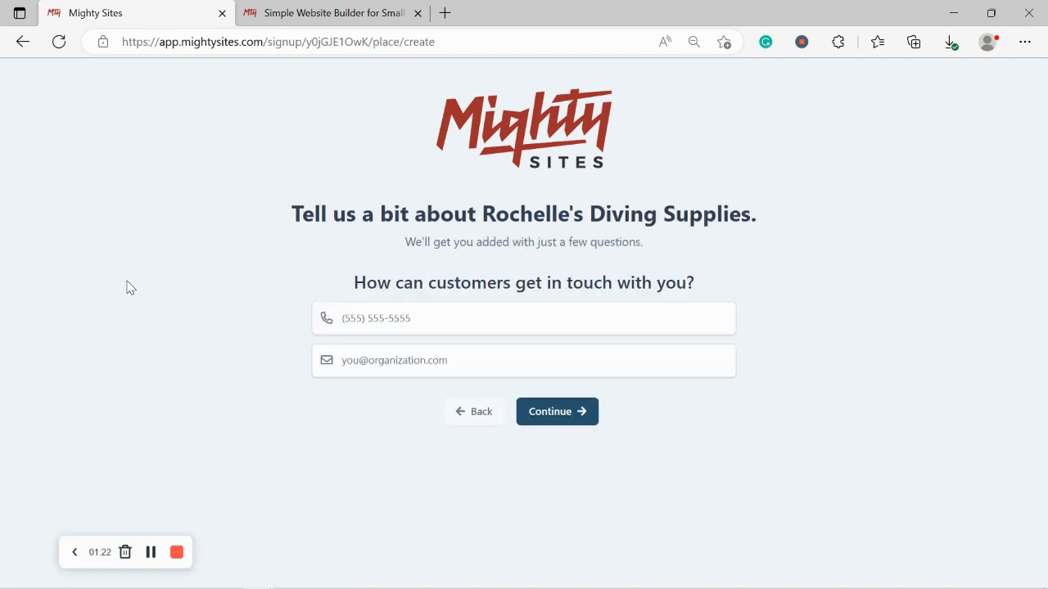
- Enter the business phone number and contact e-mail, then continue to the address step
left_click(358, 321)
type("575-49433")
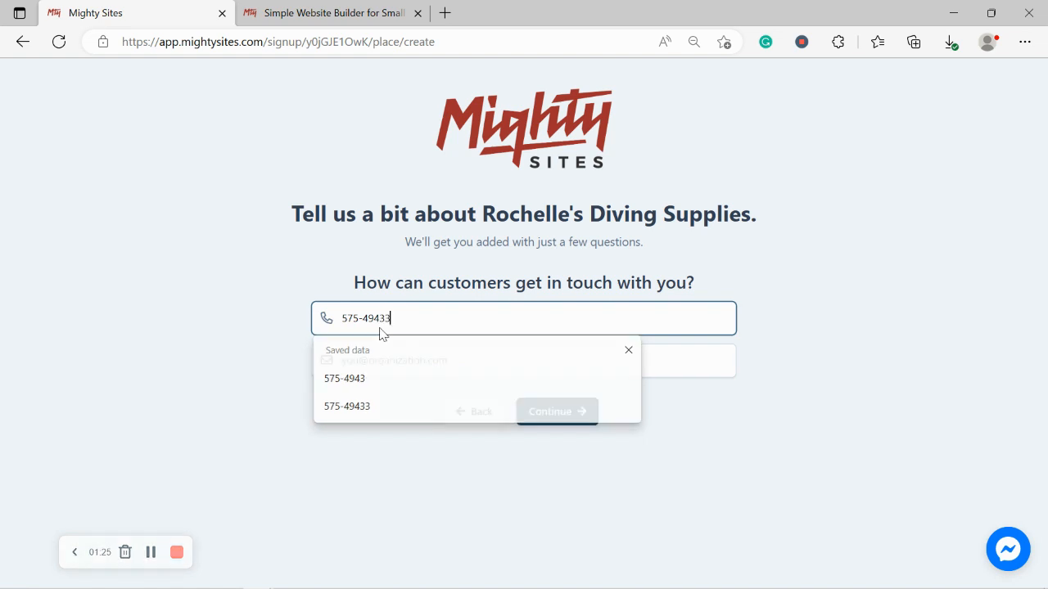
key("Escape")
left_click(424, 360)
type("eoch")
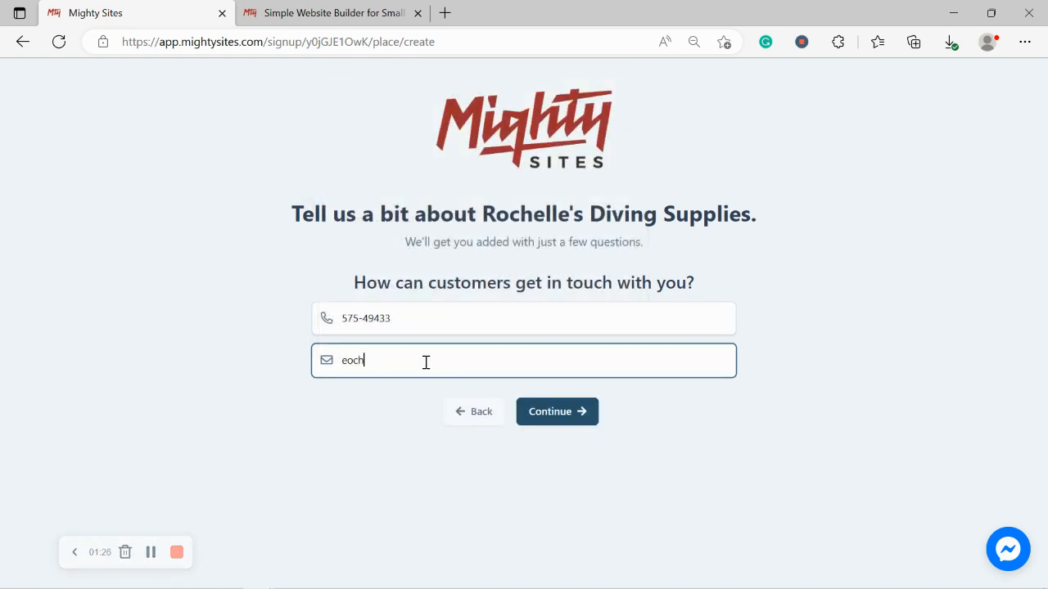
key("BackSpace")
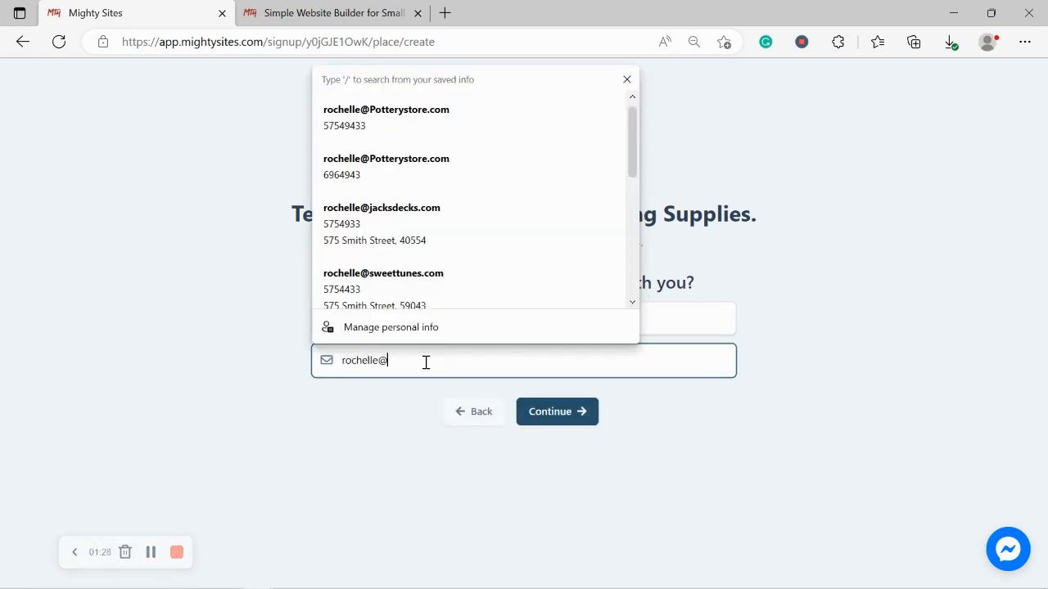
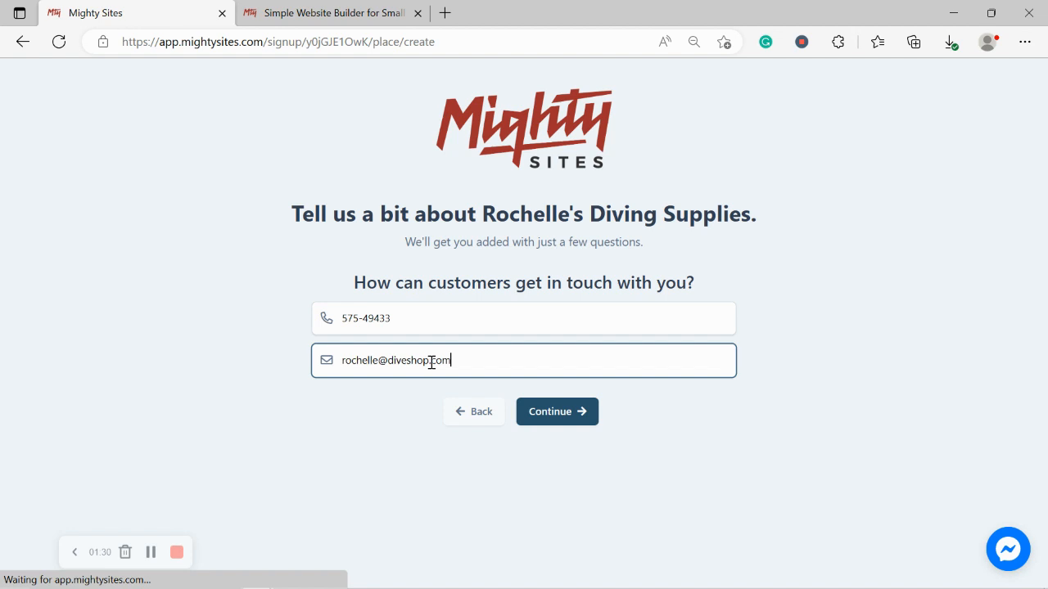
left_click(552, 412)
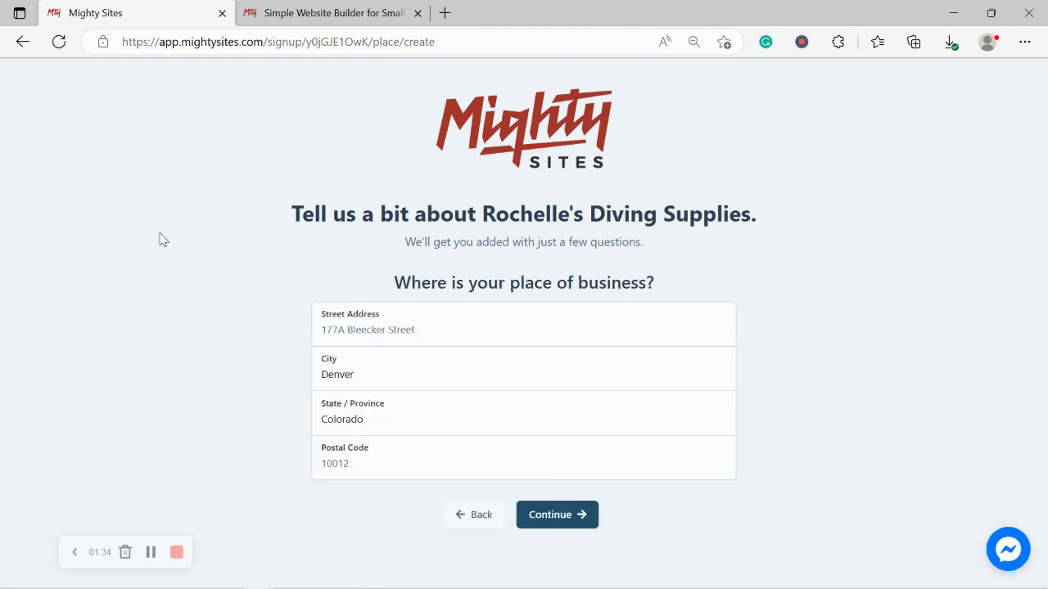
left_click(390, 332)
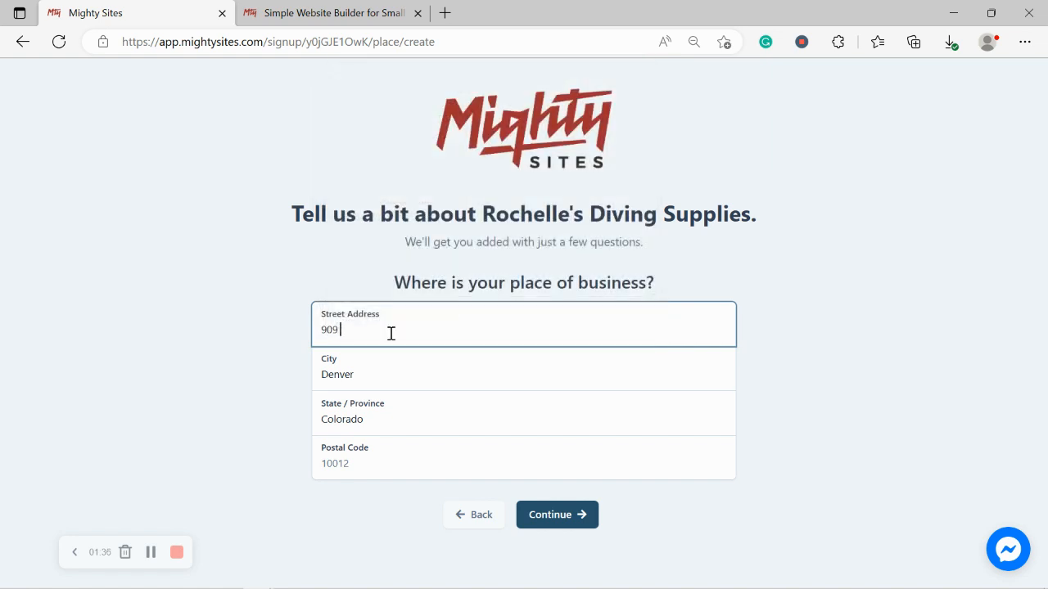
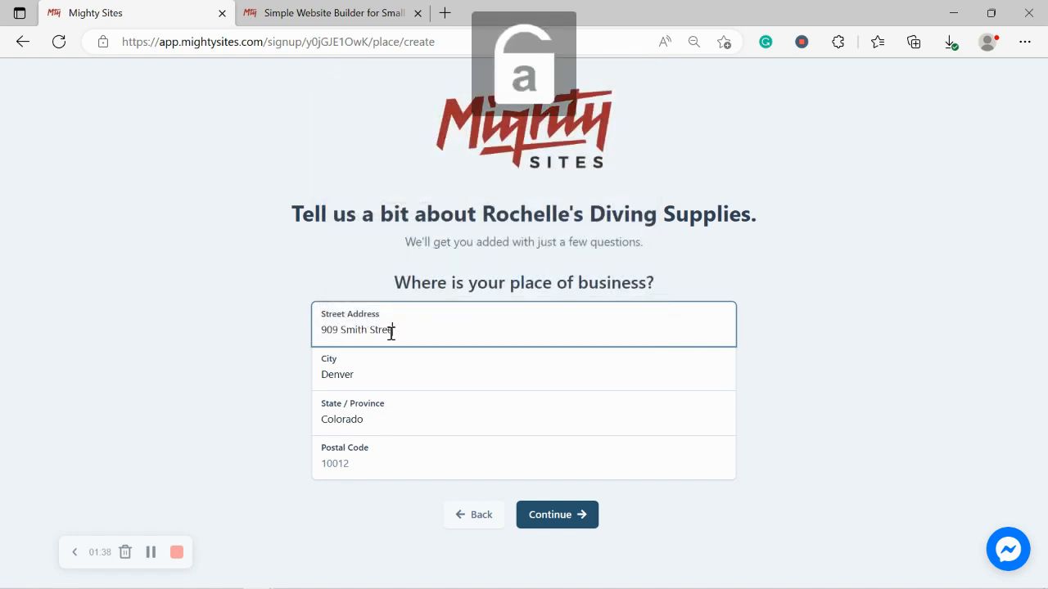
left_click(388, 486)
left_click(365, 470)
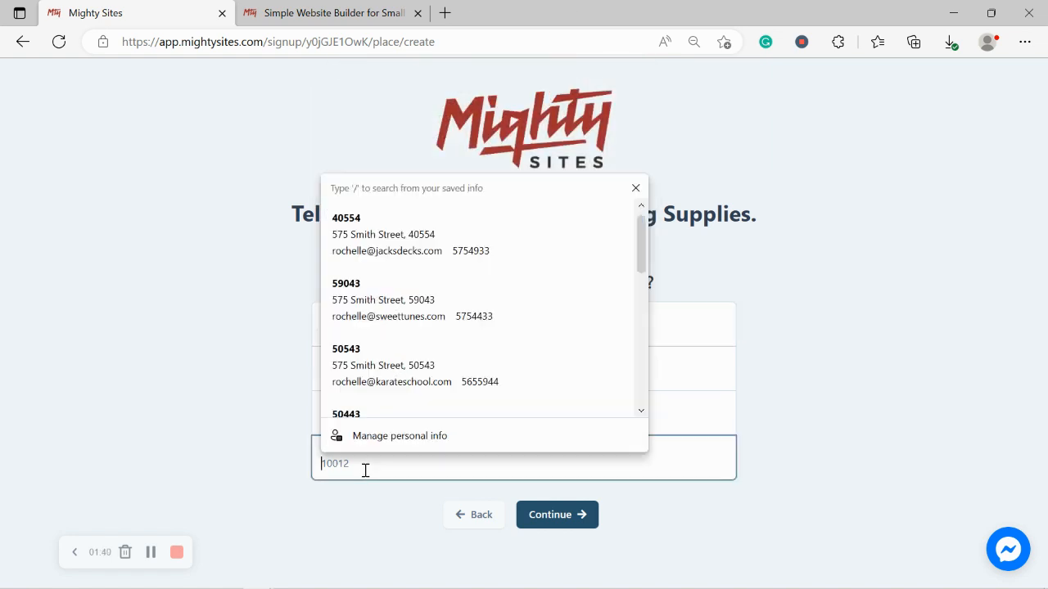
type("40553")
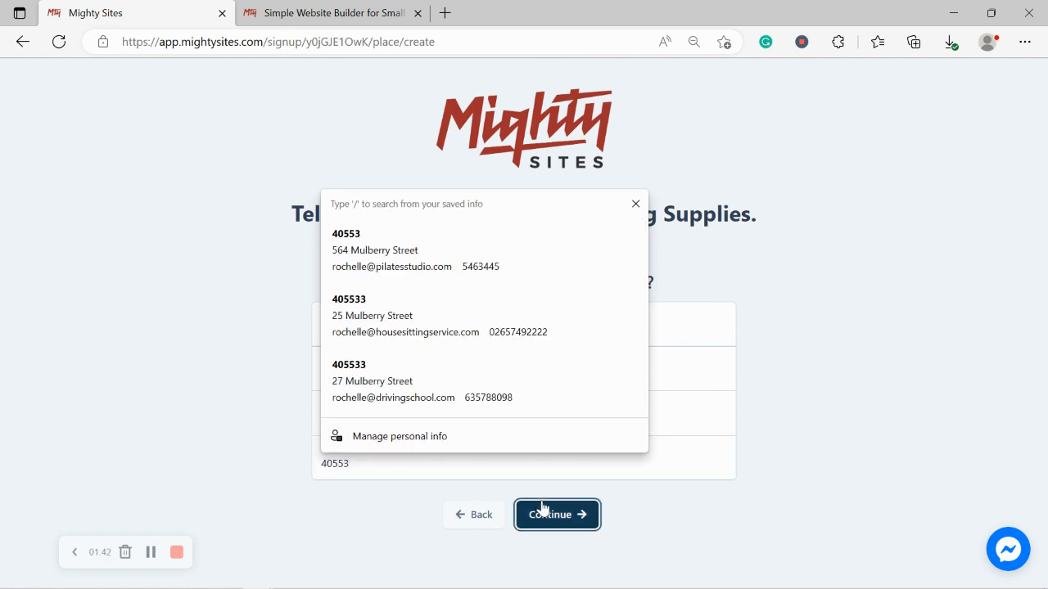
left_click(545, 512)
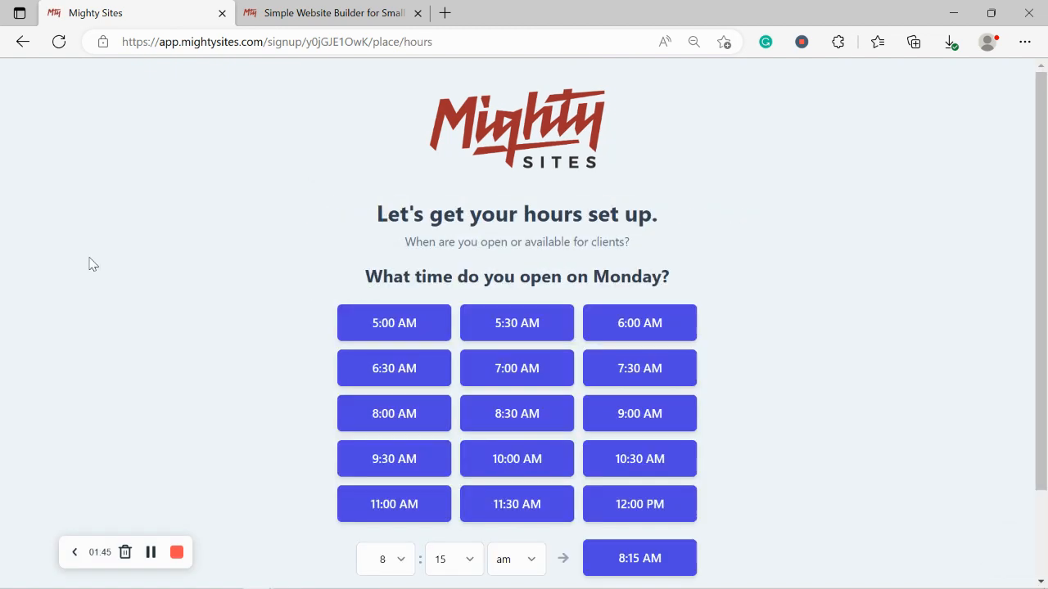
- Set Monday–Saturday hours to 9:00 AM–5:30 PM and Sunday to 9:00 AM–4:30 PM
scroll(600, 361, "down", 2)
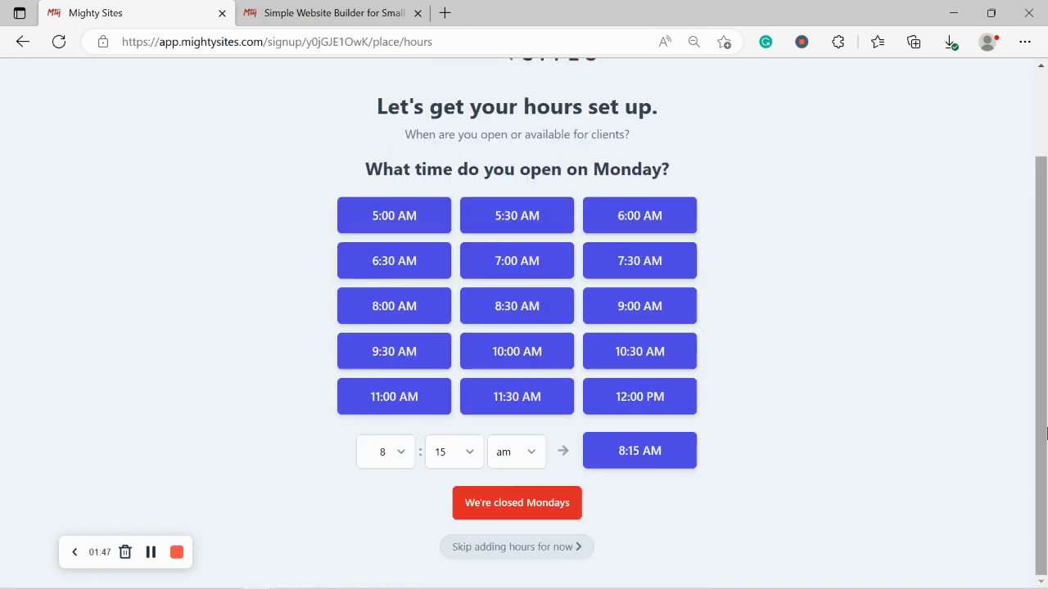
left_click(611, 319)
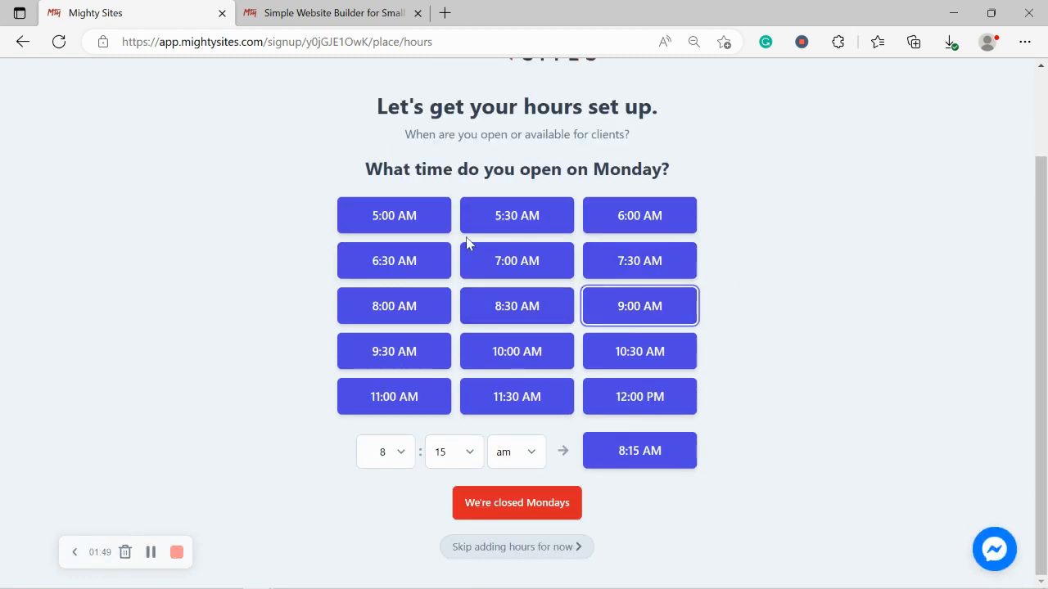
left_click(630, 275)
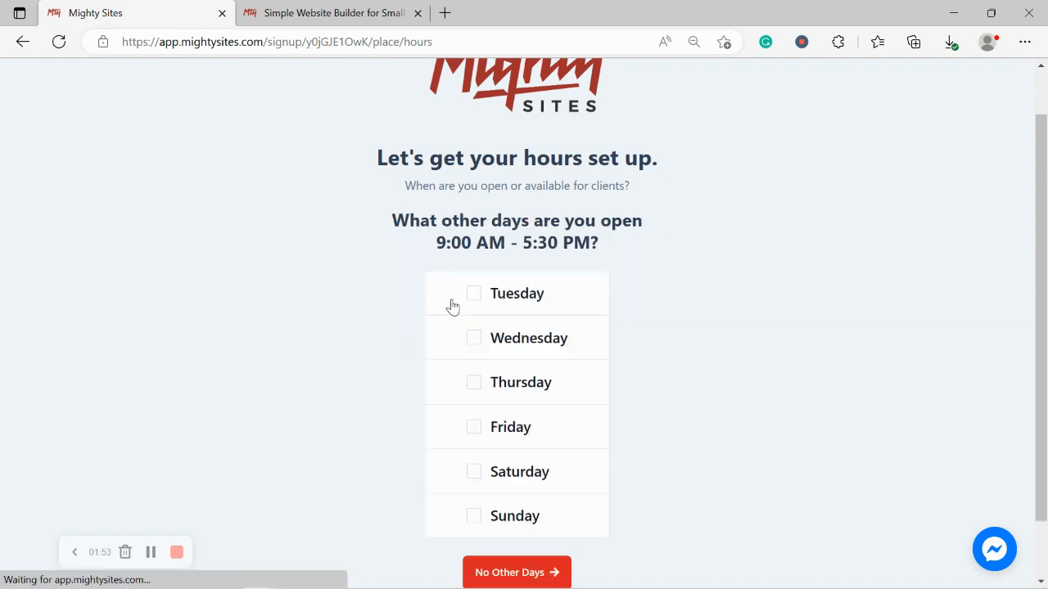
left_click(471, 291)
left_click(473, 337)
left_click(474, 381)
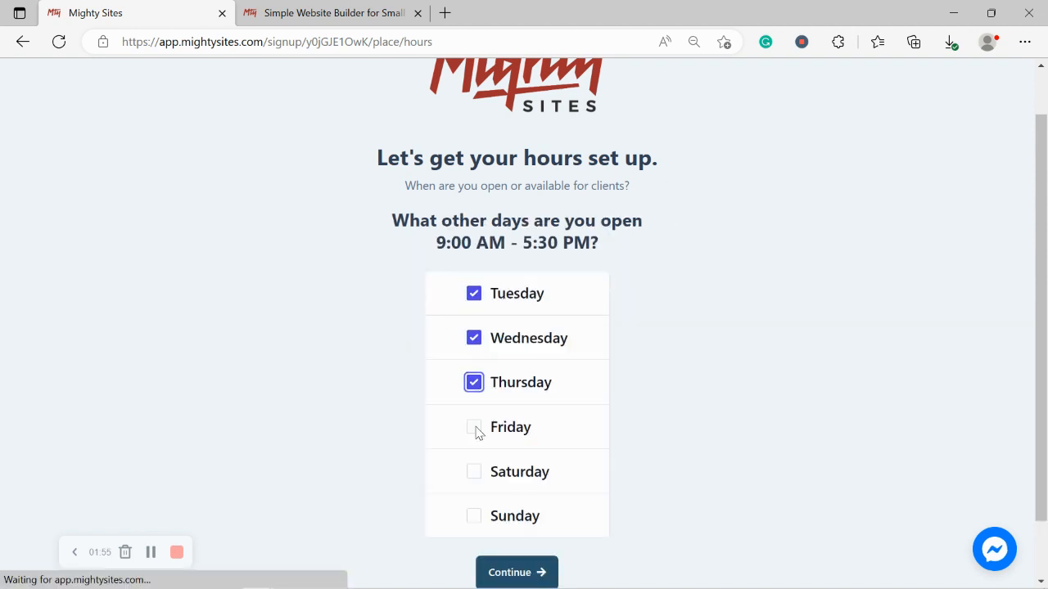
left_click(476, 429)
left_click(474, 470)
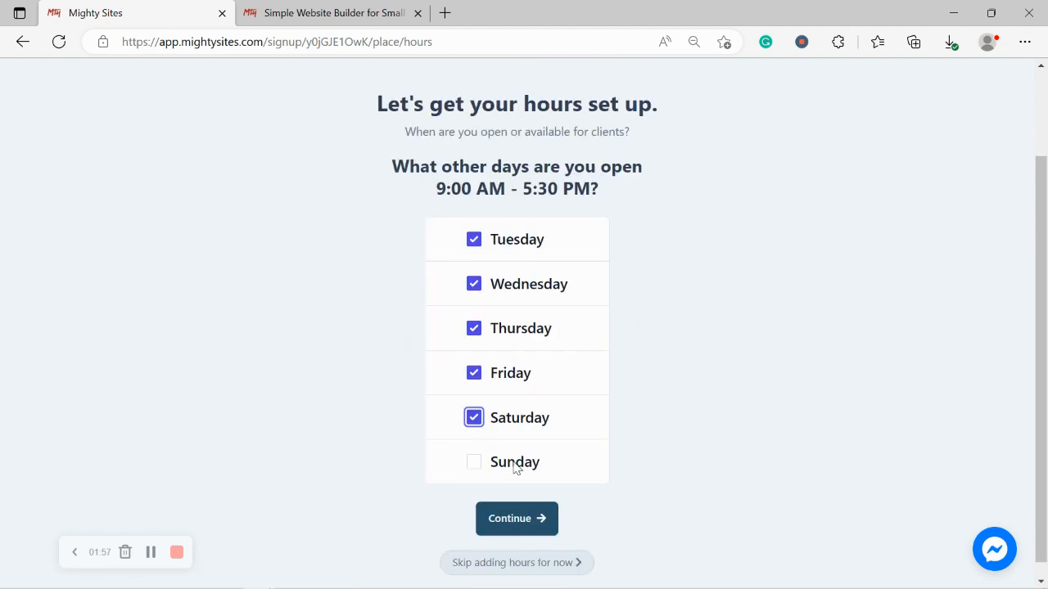
left_click(493, 519)
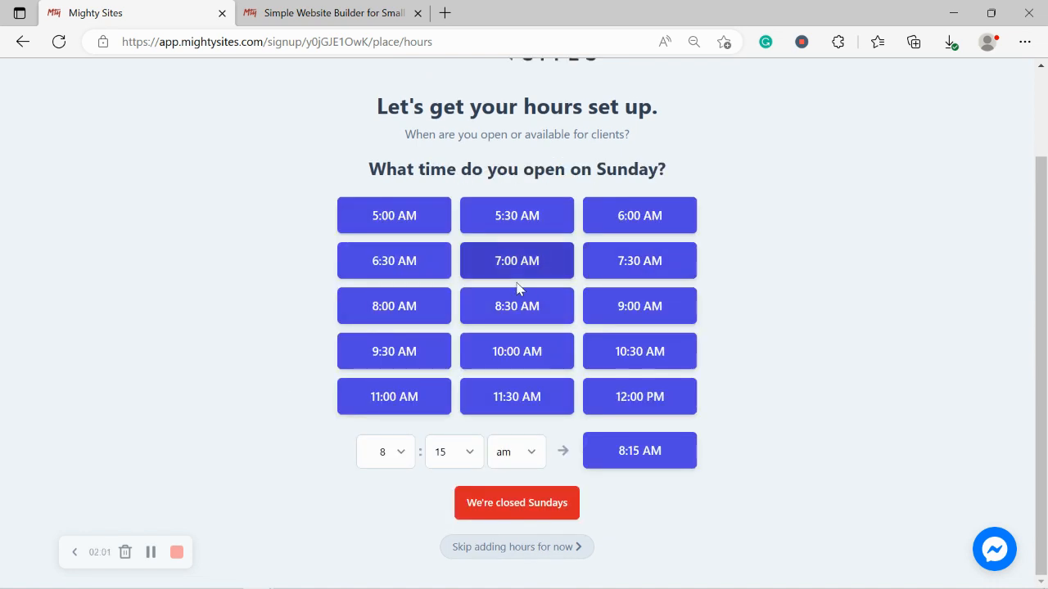
left_click(654, 308)
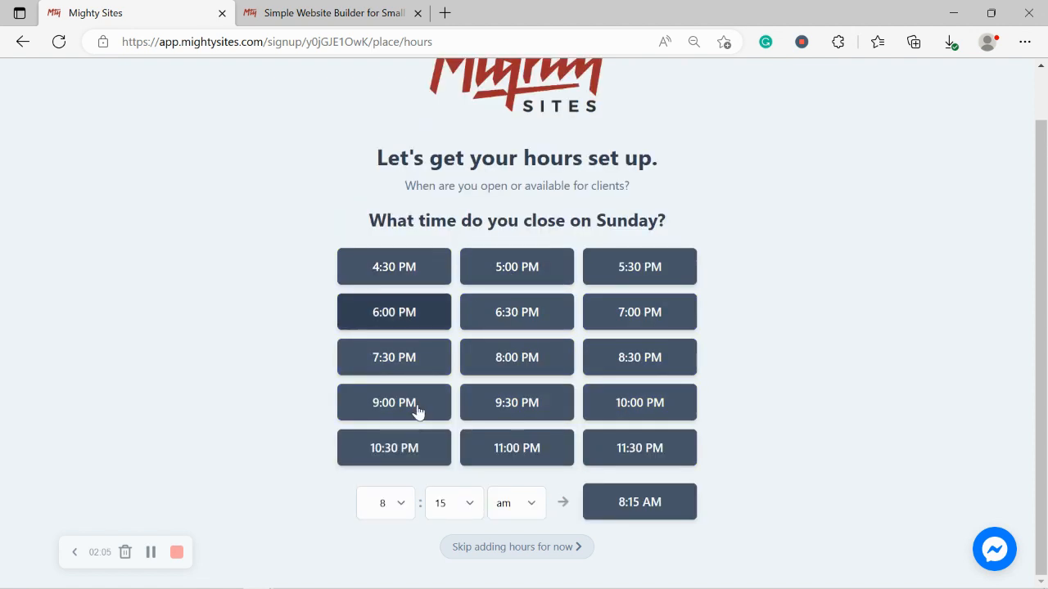
left_click(393, 269)
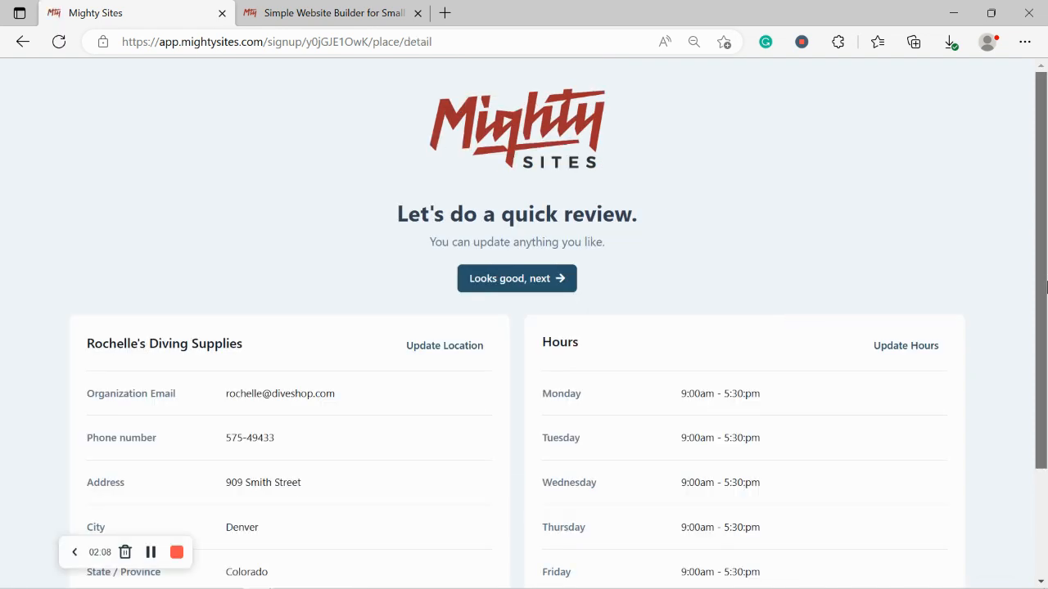
- Check the Denver, Colorado details and 9:00am–5:30pm hours, then approve with 'Looks good, next'
scroll(1045, 413, "down", 2)
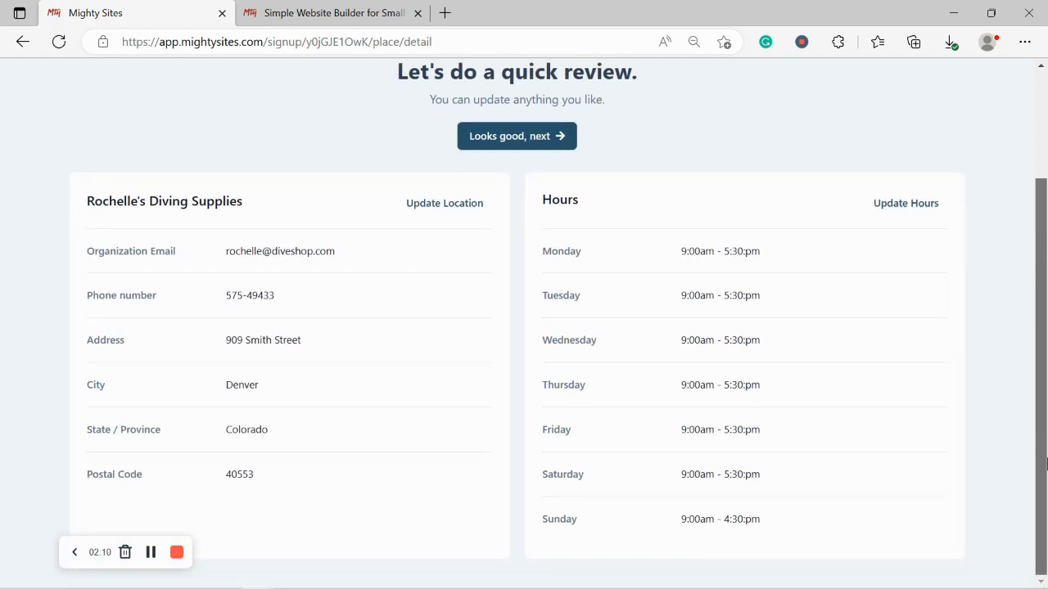
scroll(1015, 363, "up", 2)
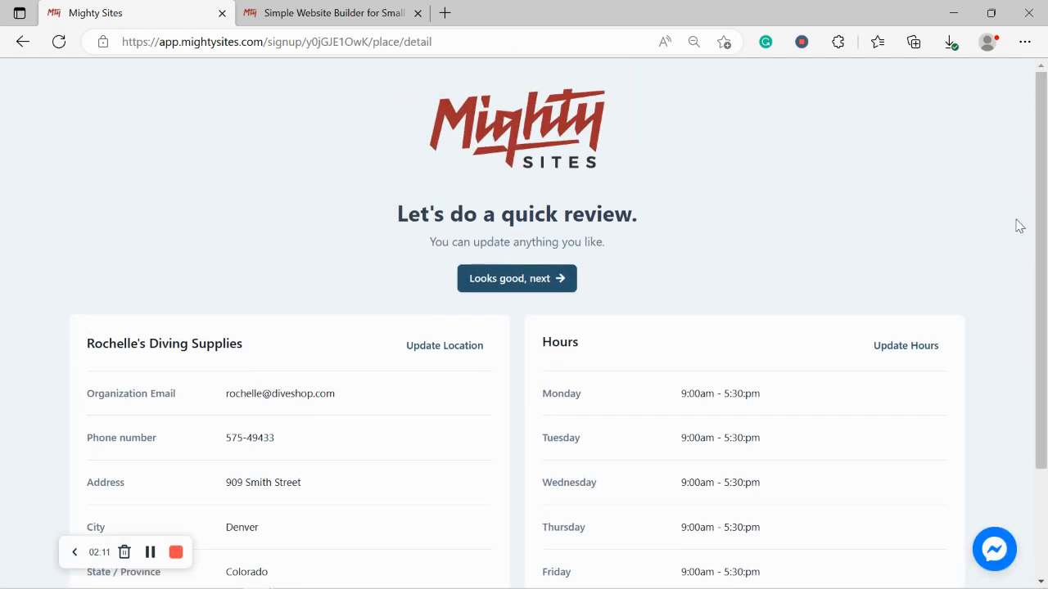
left_click(505, 279)
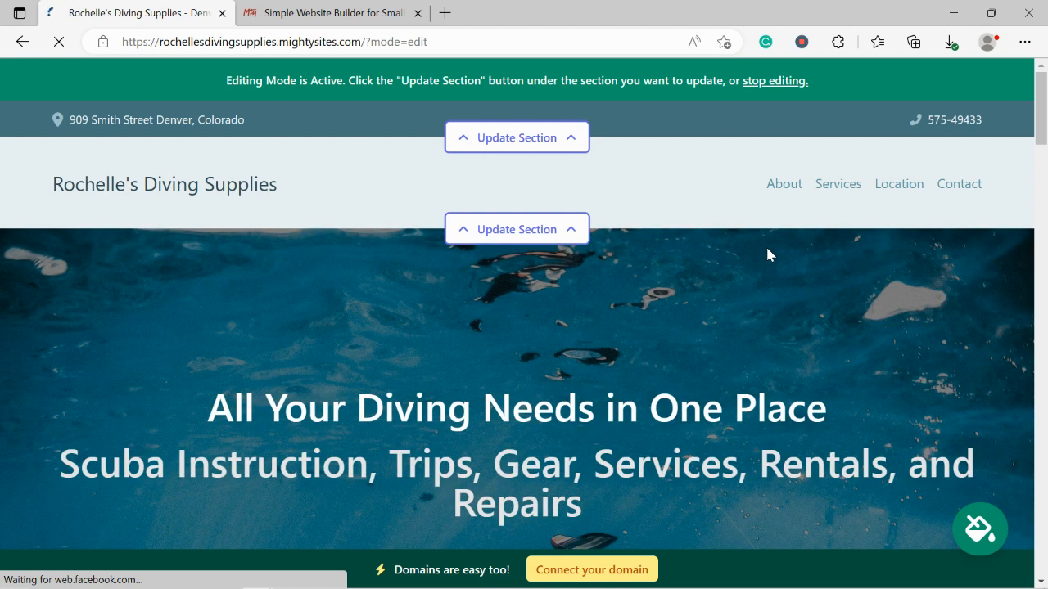
- Scroll through the generated site, inspecting the About Us and Services text
scroll(767, 249, "down", 4)
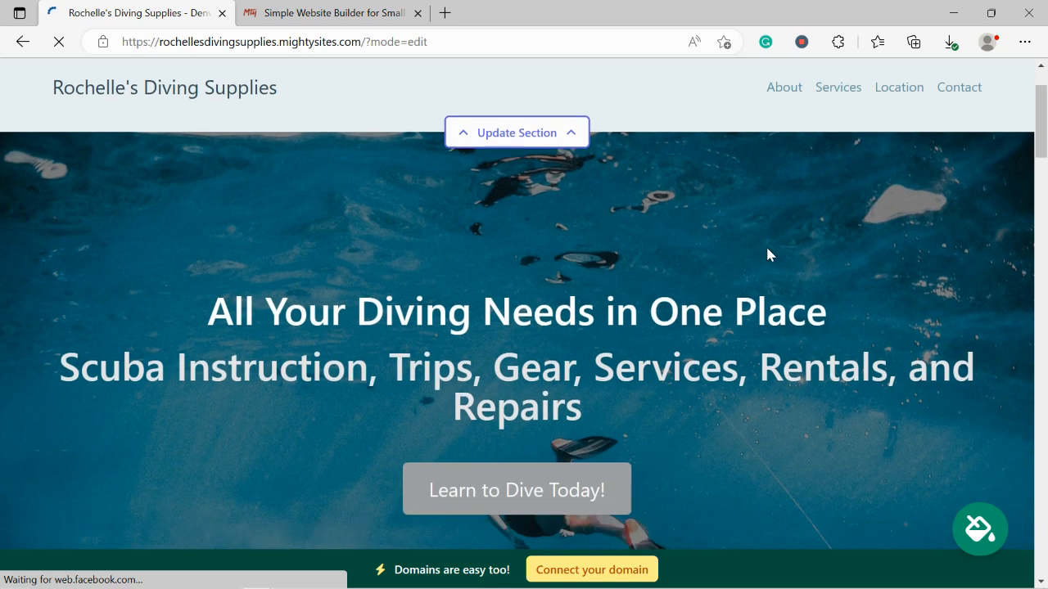
scroll(767, 254, "down", 7)
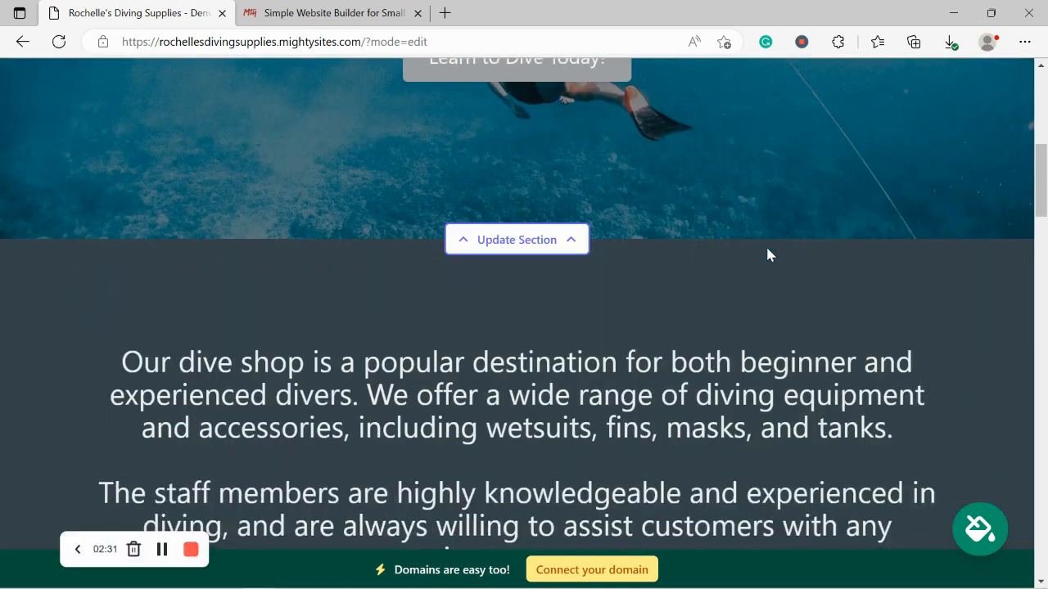
scroll(767, 254, "down", 4)
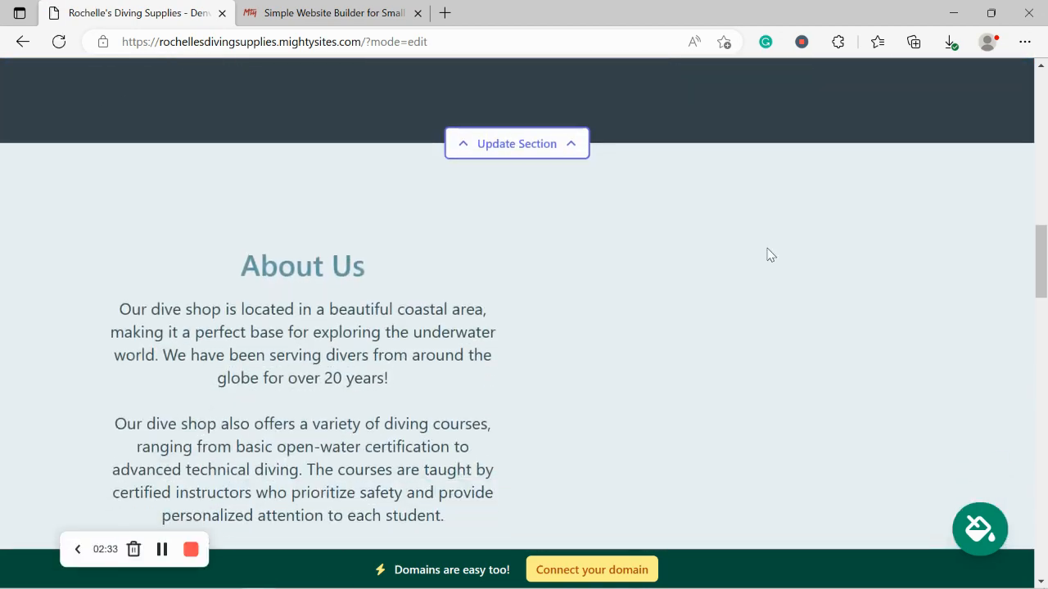
left_click_drag(158, 190, 382, 472)
left_click(381, 473)
scroll(383, 471, "down", 2)
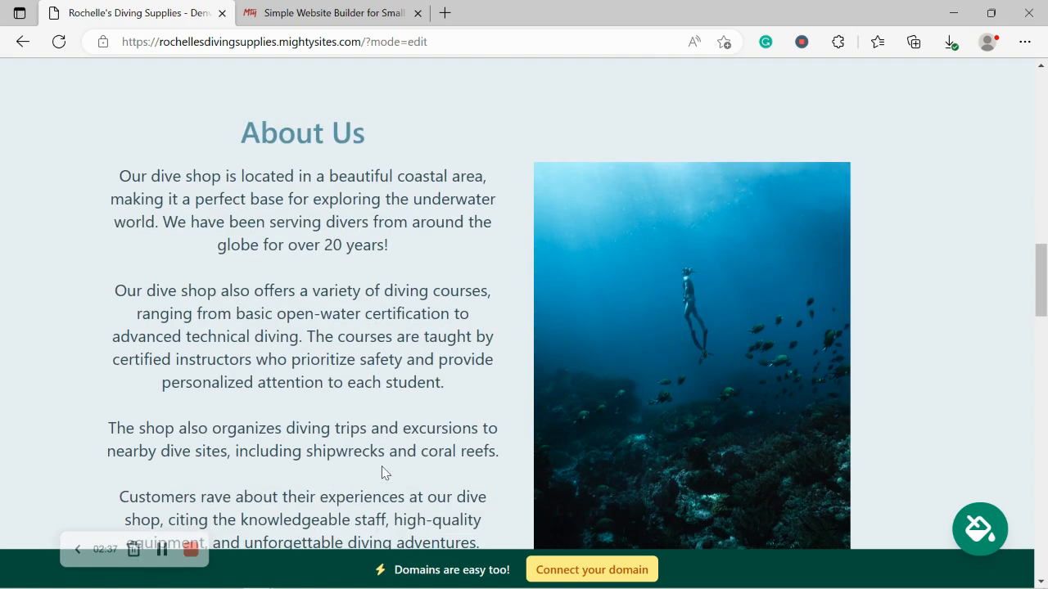
mouse_move(819, 386)
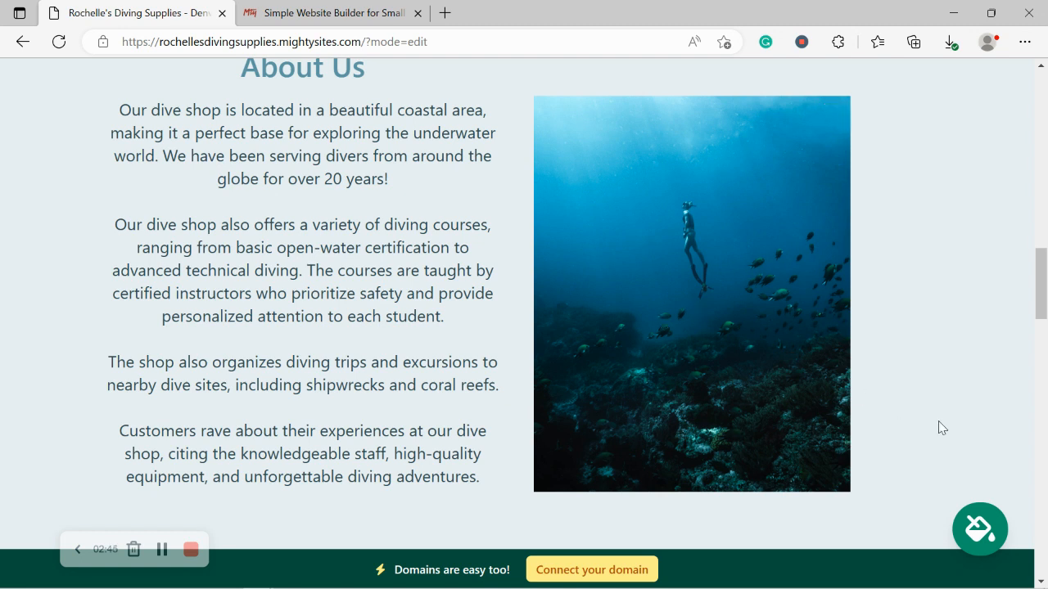
scroll(939, 423, "down", 5)
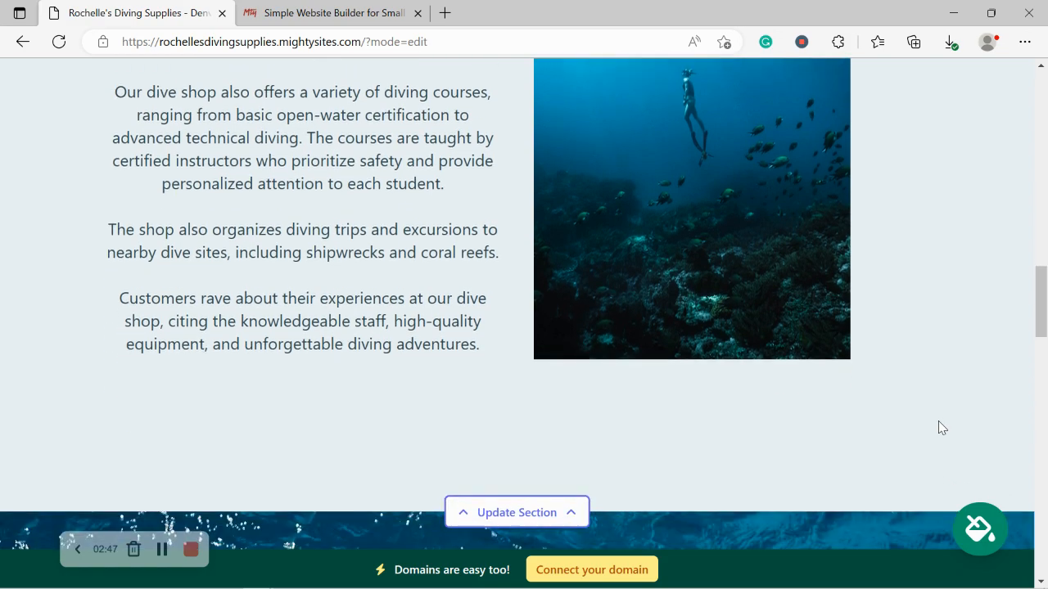
scroll(939, 427, "down", 5)
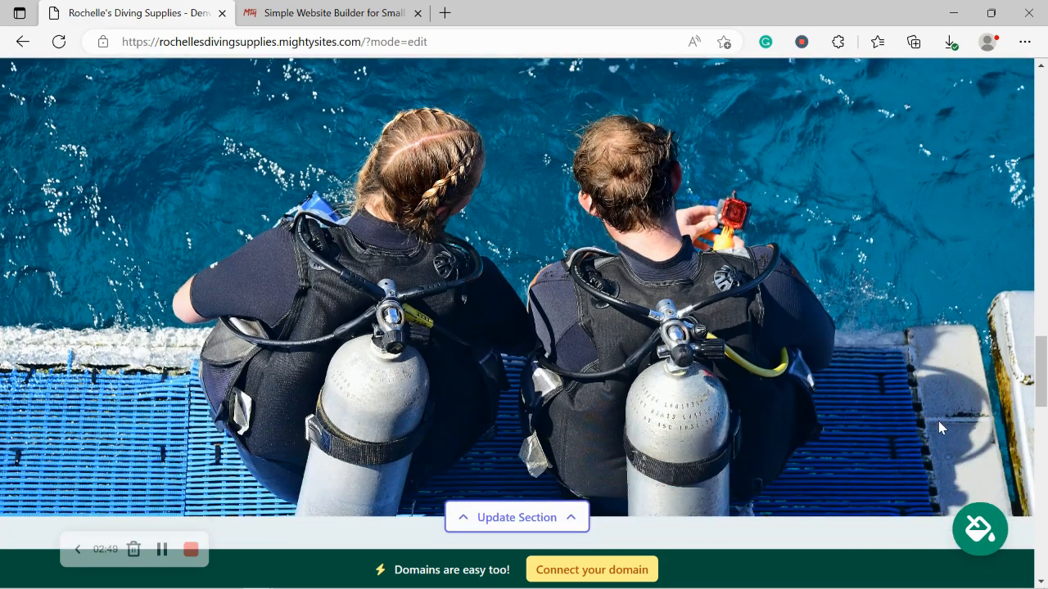
scroll(941, 427, "down", 5)
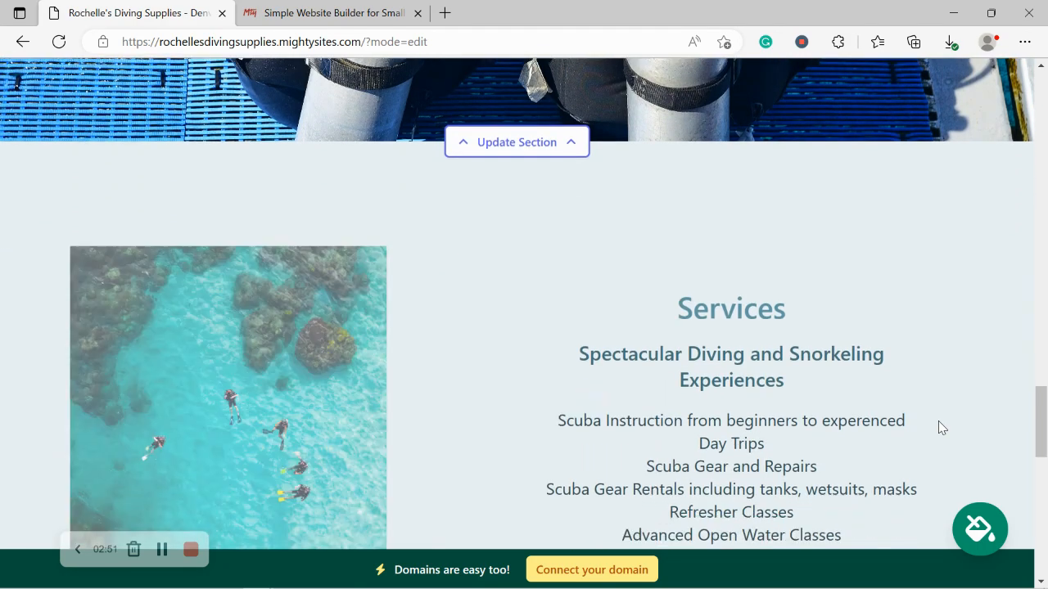
scroll(938, 421, "up", 1)
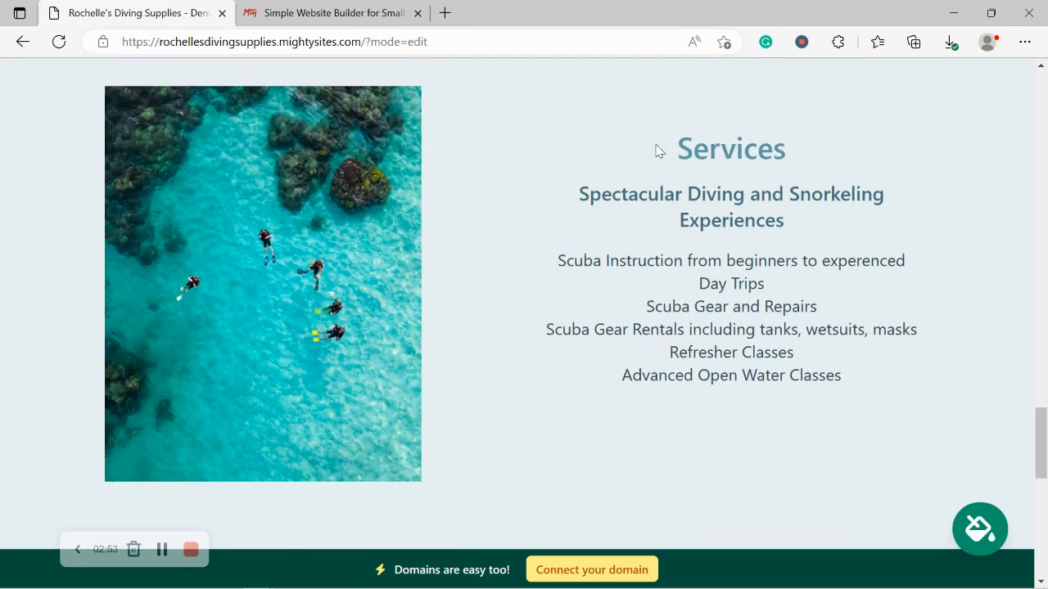
left_click_drag(659, 150, 876, 403)
left_click(612, 440)
- Scroll back to the top so the Editing Mode banner and header are visible
scroll(616, 447, "down", 1)
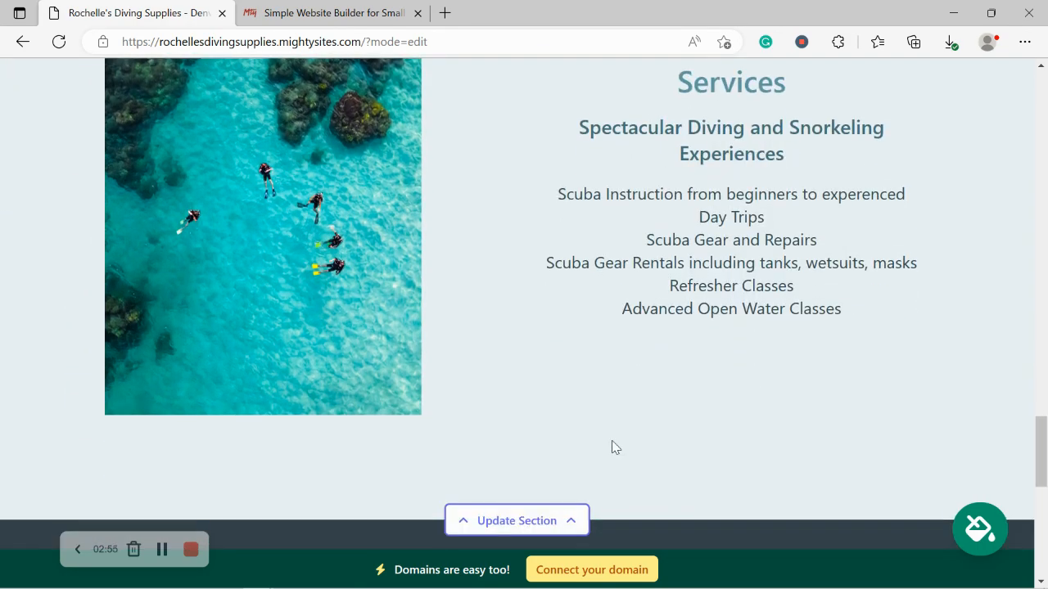
scroll(615, 447, "down", 7)
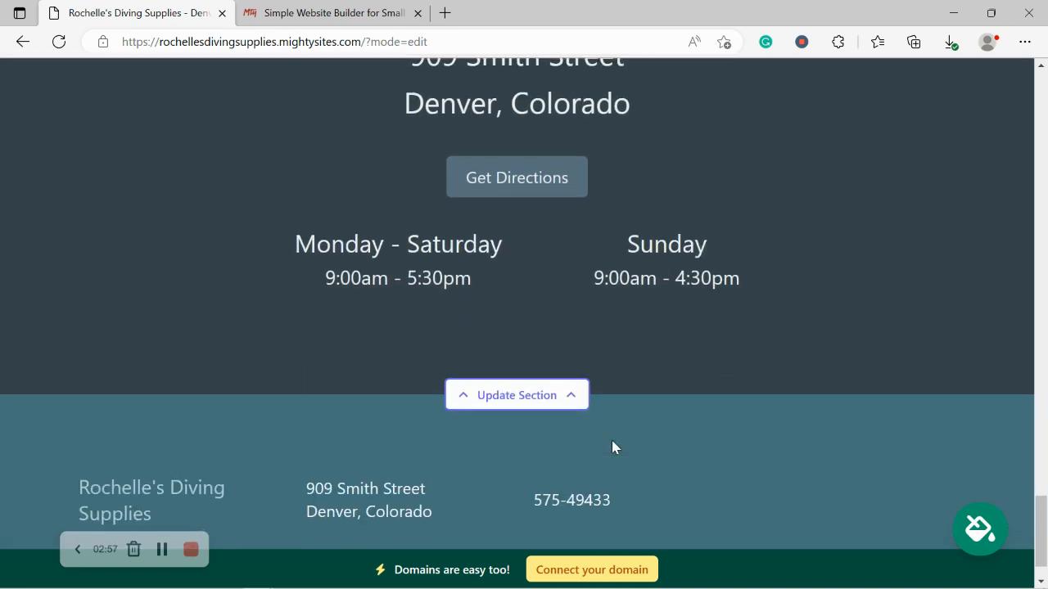
scroll(613, 442, "up", 5)
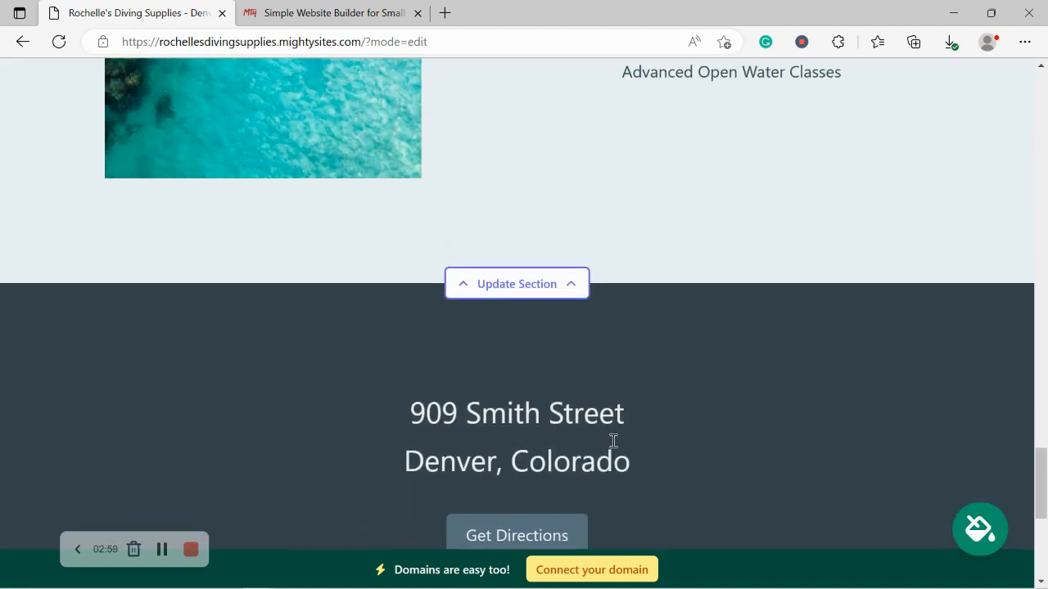
scroll(613, 441, "up", 5)
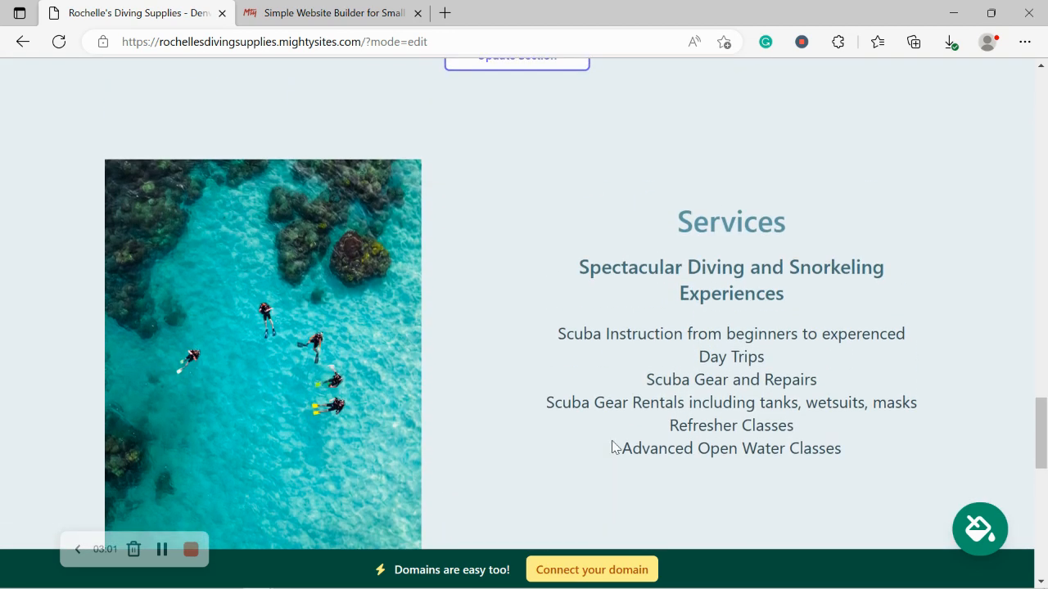
scroll(613, 447, "up", 5)
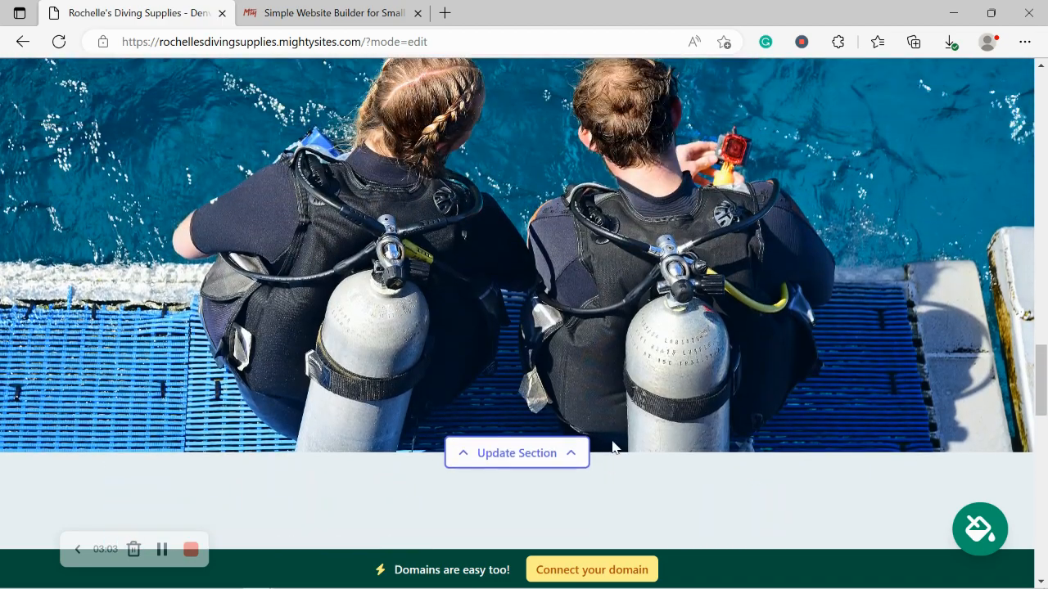
scroll(612, 446, "up", 5)
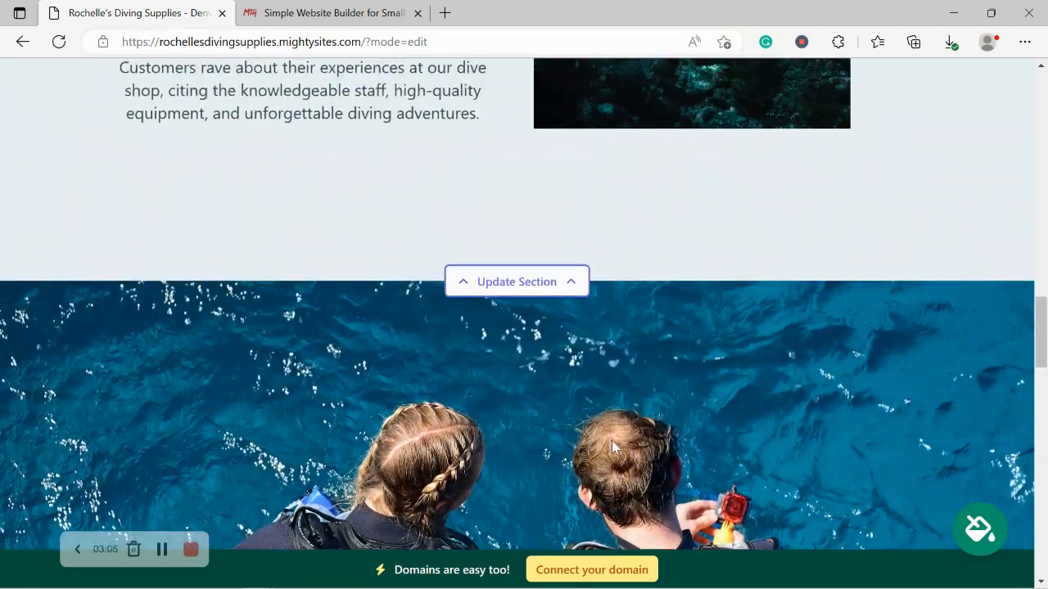
scroll(612, 447, "up", 5)
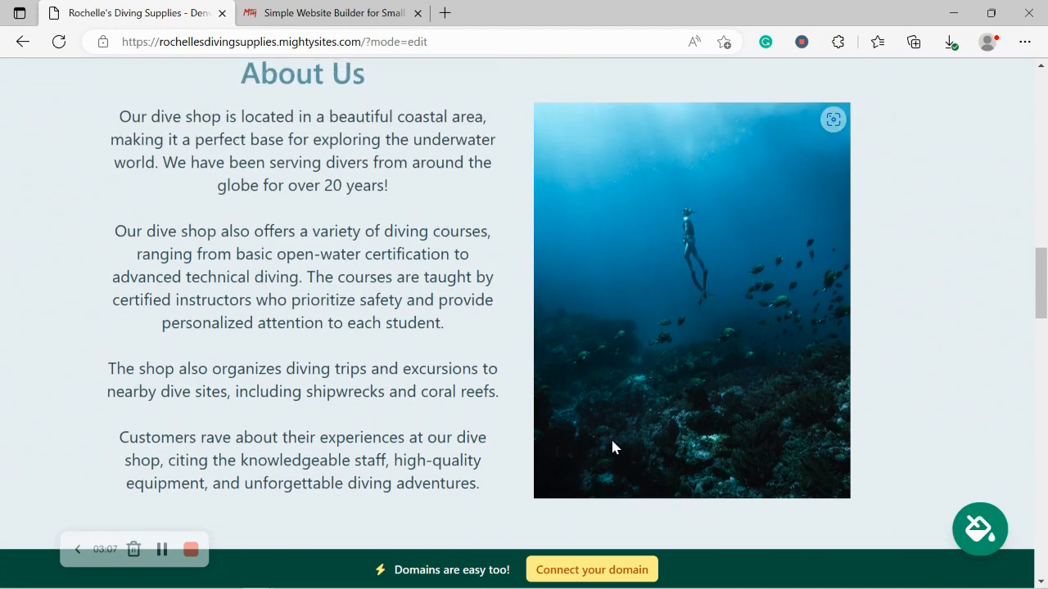
scroll(611, 446, "up", 5)
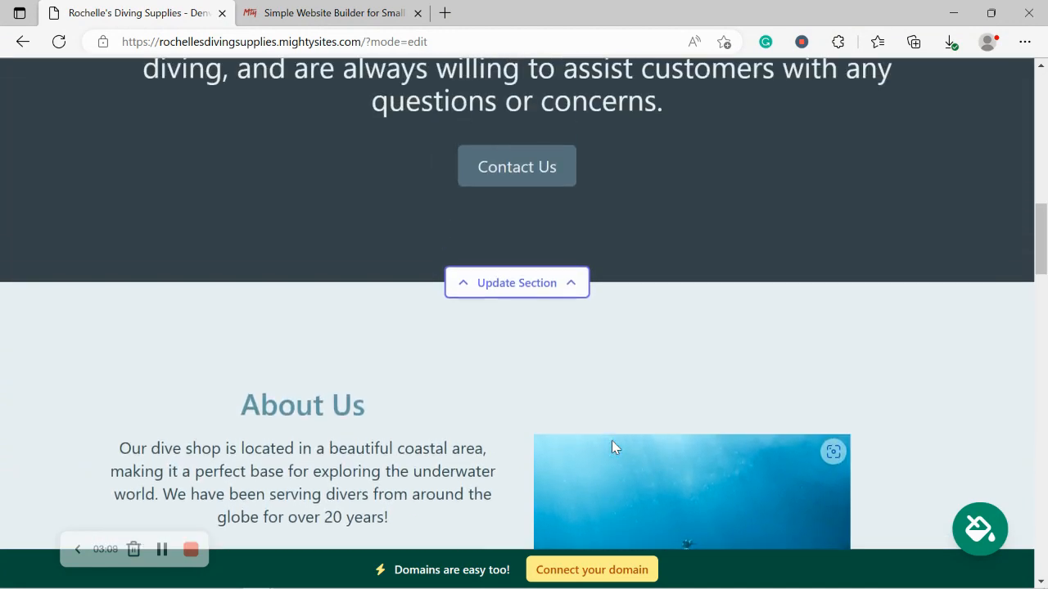
scroll(612, 440, "up", 6)
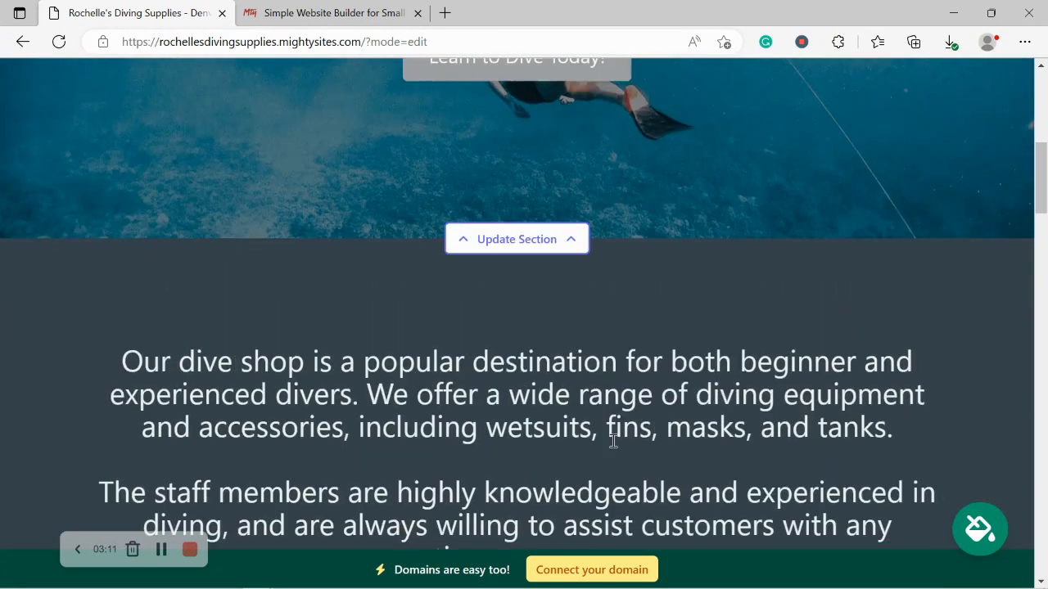
scroll(614, 442, "up", 5)
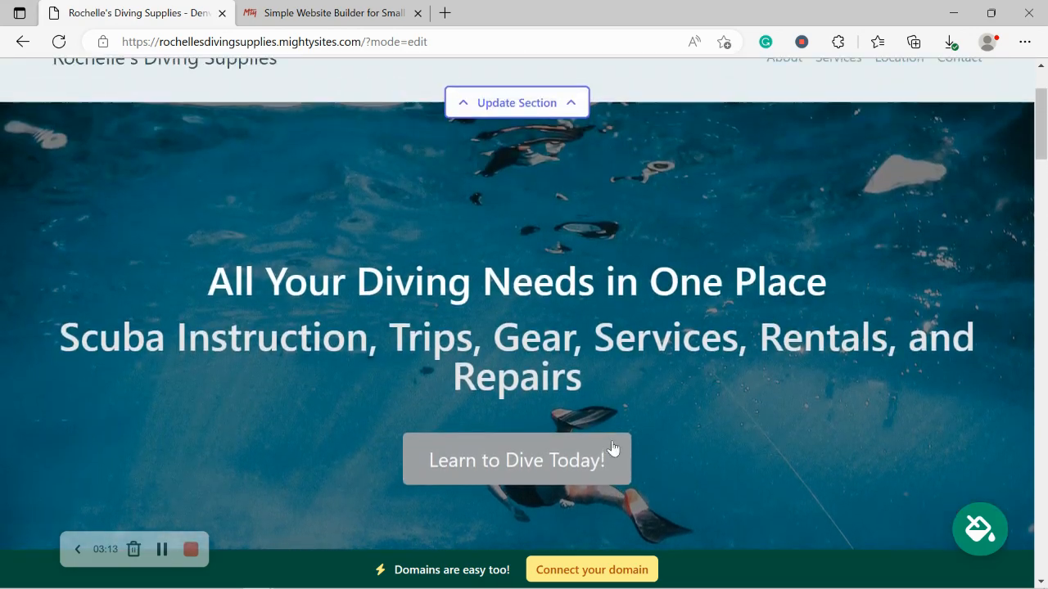
scroll(613, 446, "up", 2)
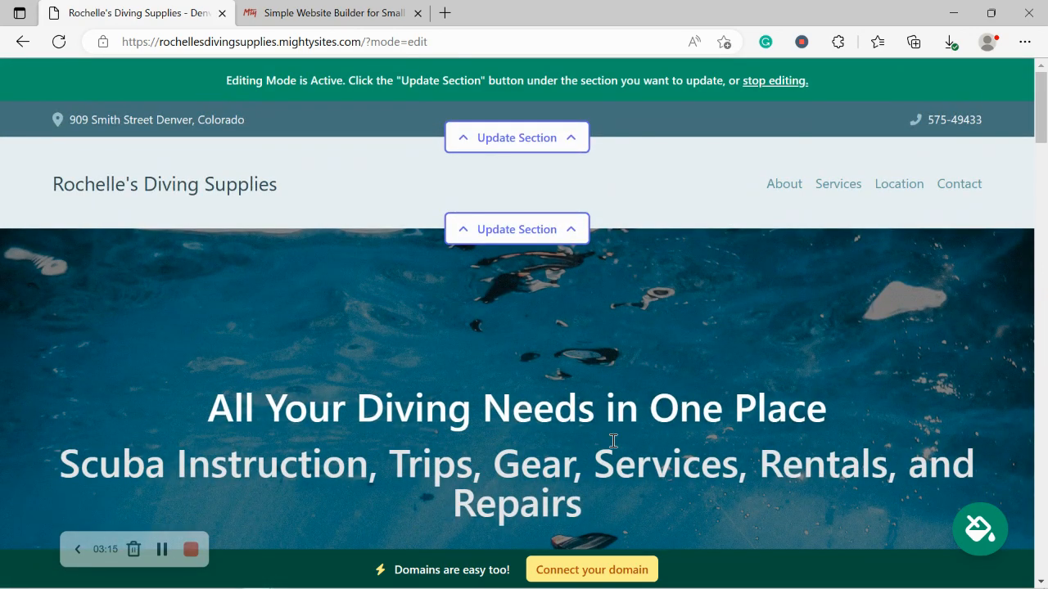
- Enable 'Show email on site' in the top-bar location details and save them
left_click(559, 138)
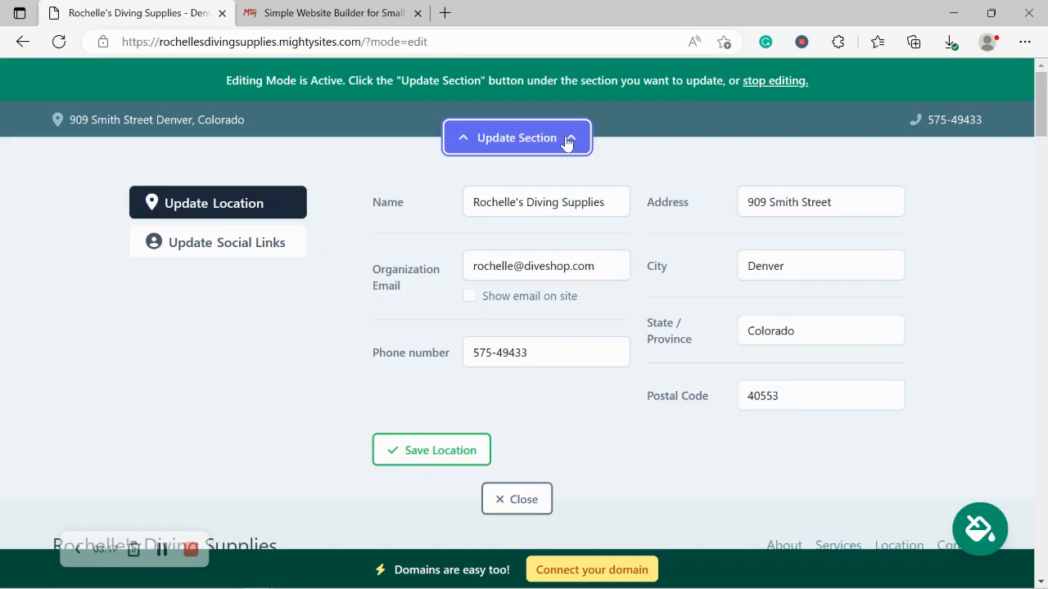
left_click(469, 296)
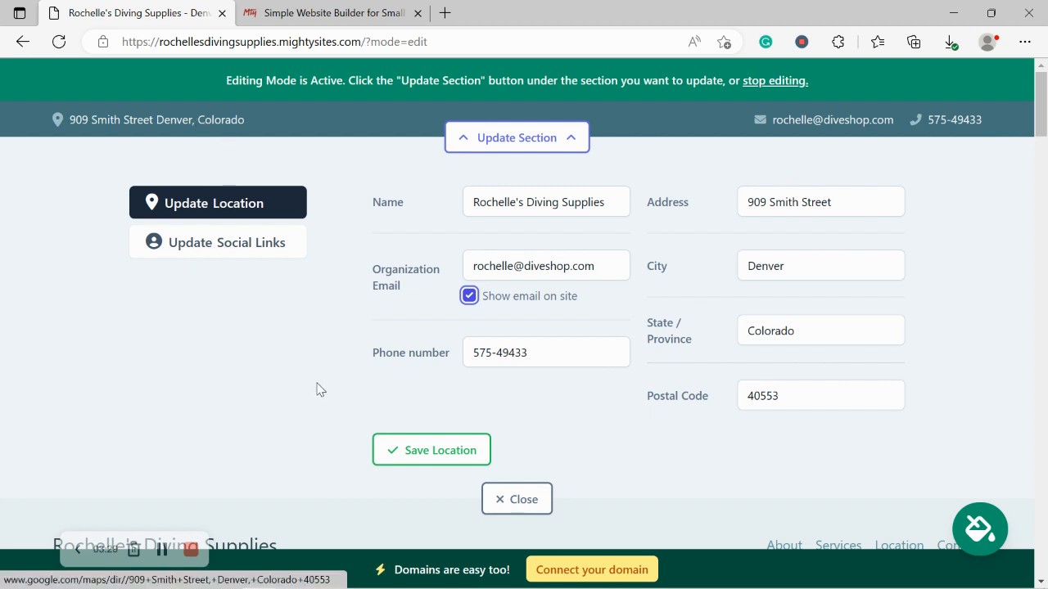
left_click(435, 468)
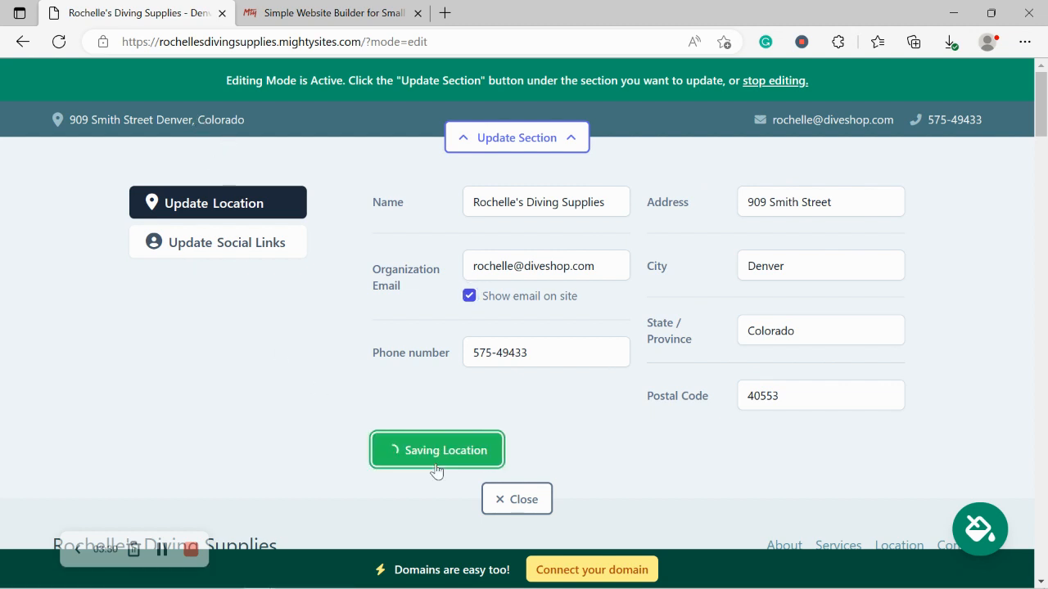
left_click(164, 129)
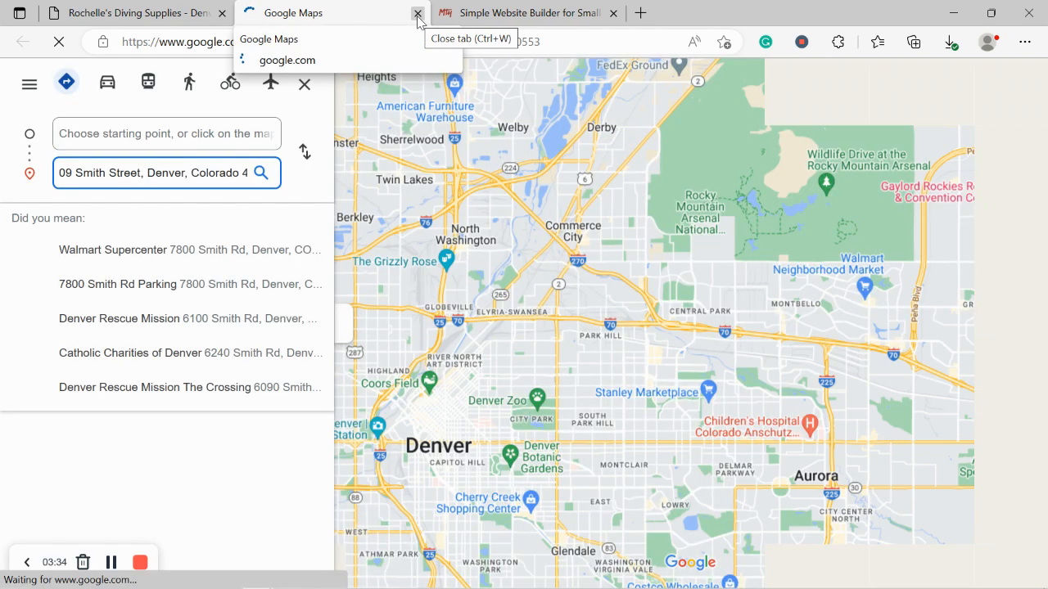
left_click(417, 14)
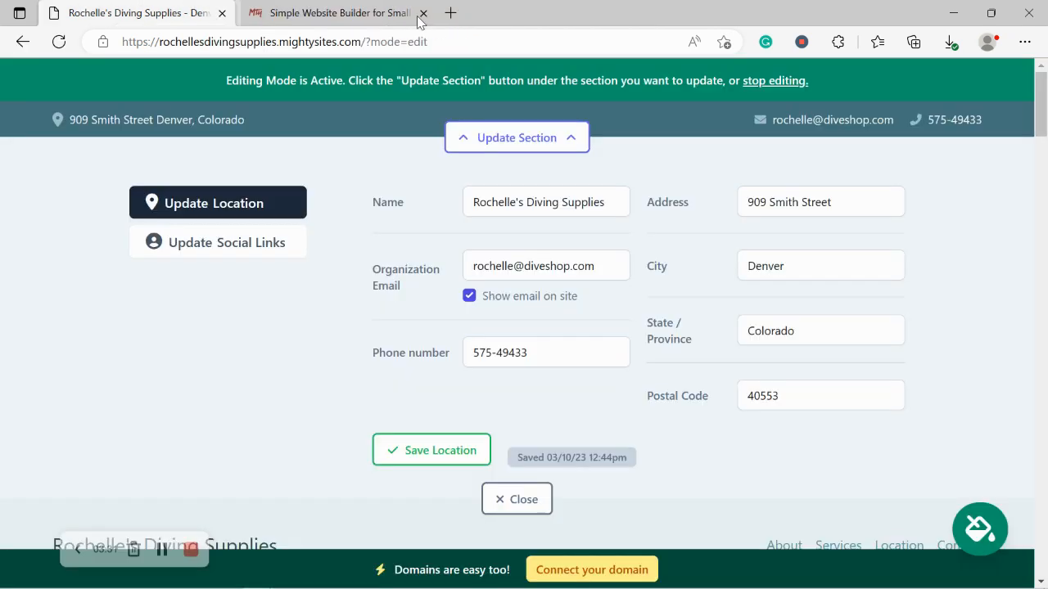
left_click(402, 451)
- Add Instagram 'mightysites' and Twitter 'mightysitesusa' social links and save them
left_click(228, 249)
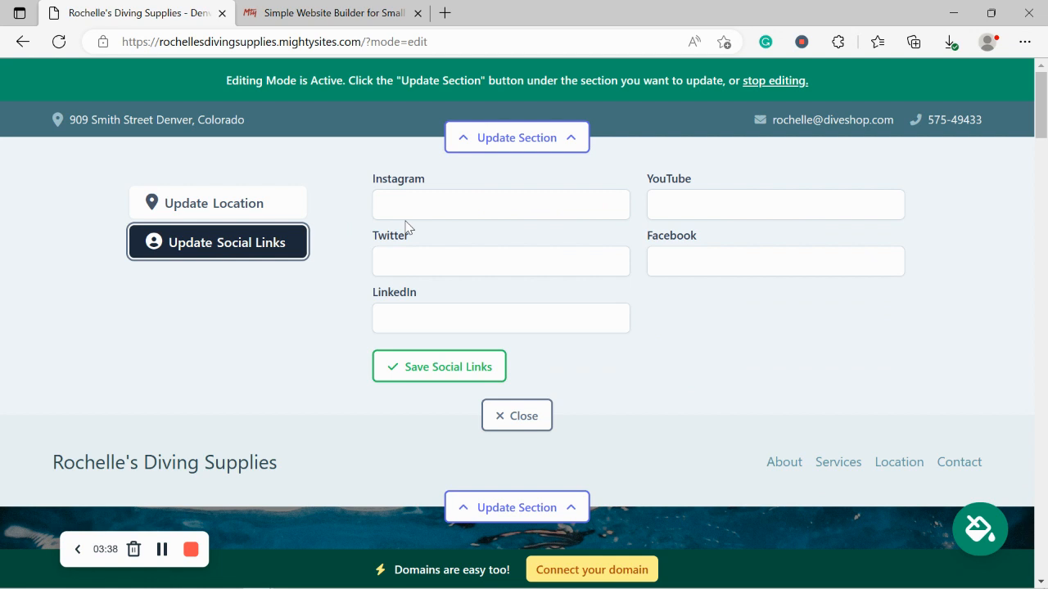
left_click(465, 210)
type("mightys")
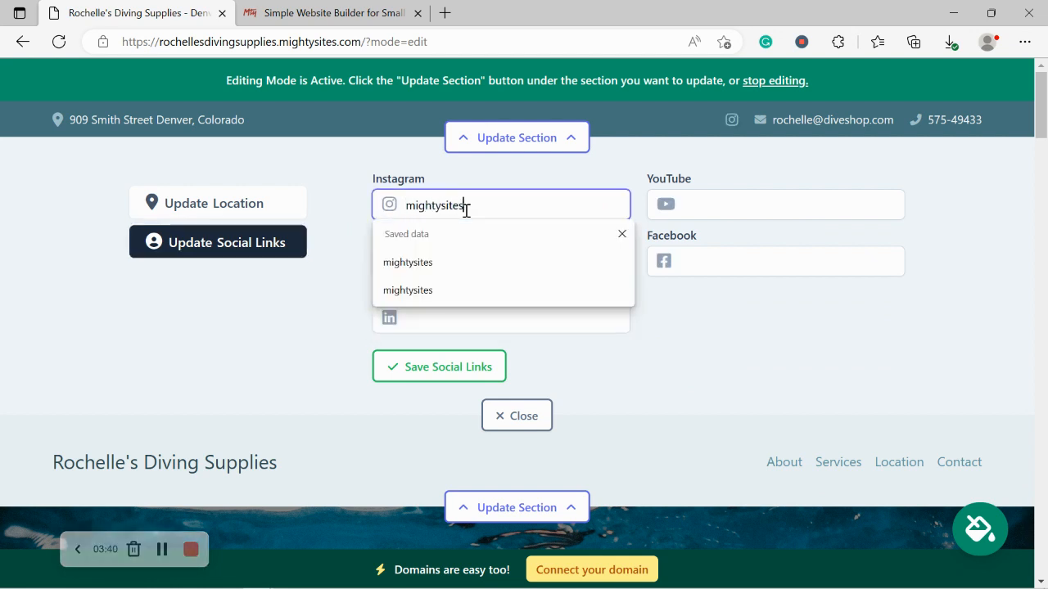
type("ites")
left_click(456, 266)
type("mig")
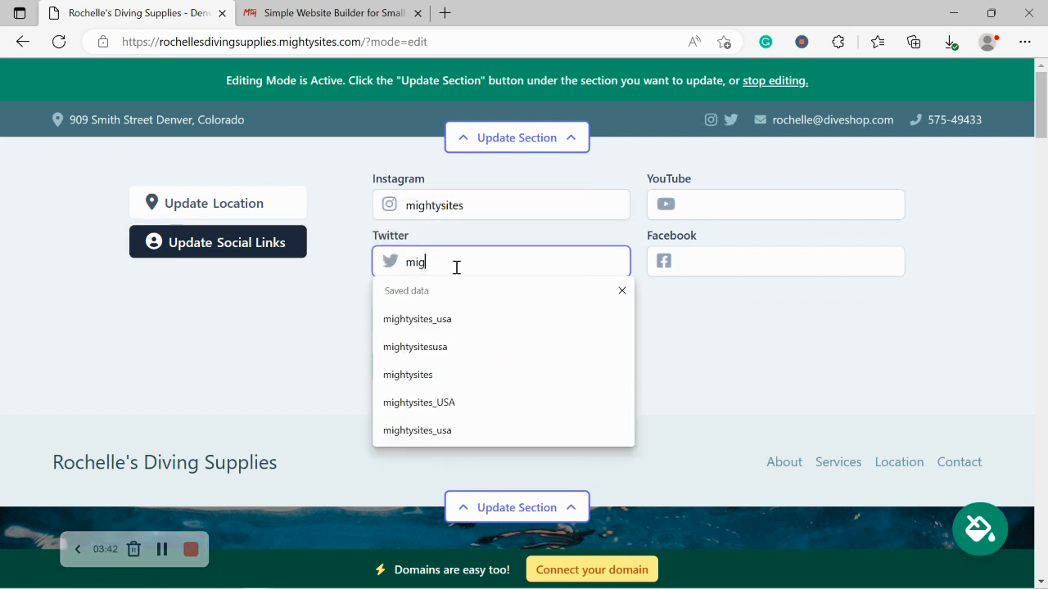
type("htysitesusa")
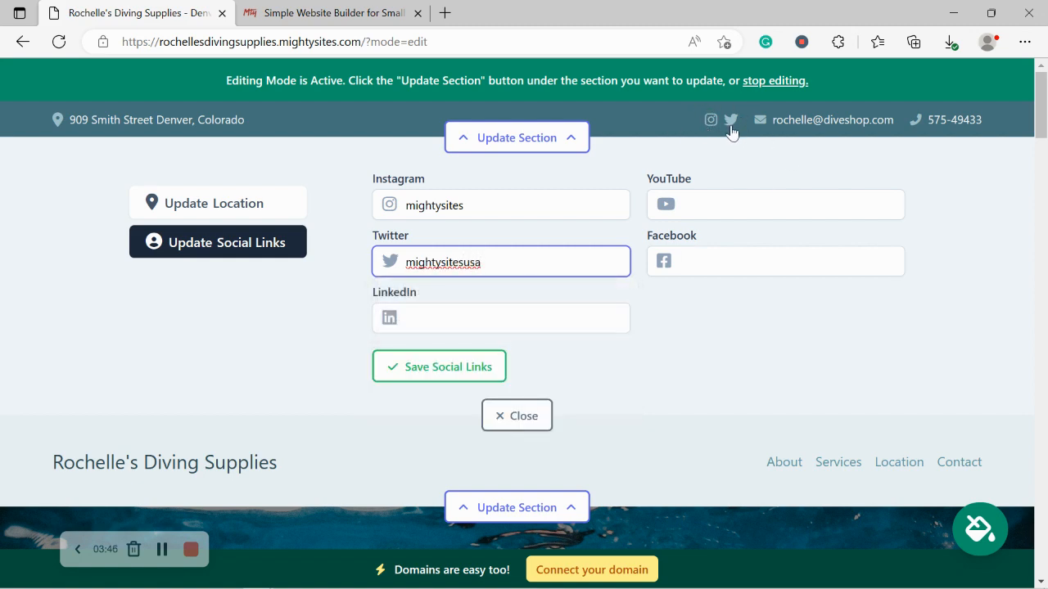
left_click(450, 377)
left_click(501, 417)
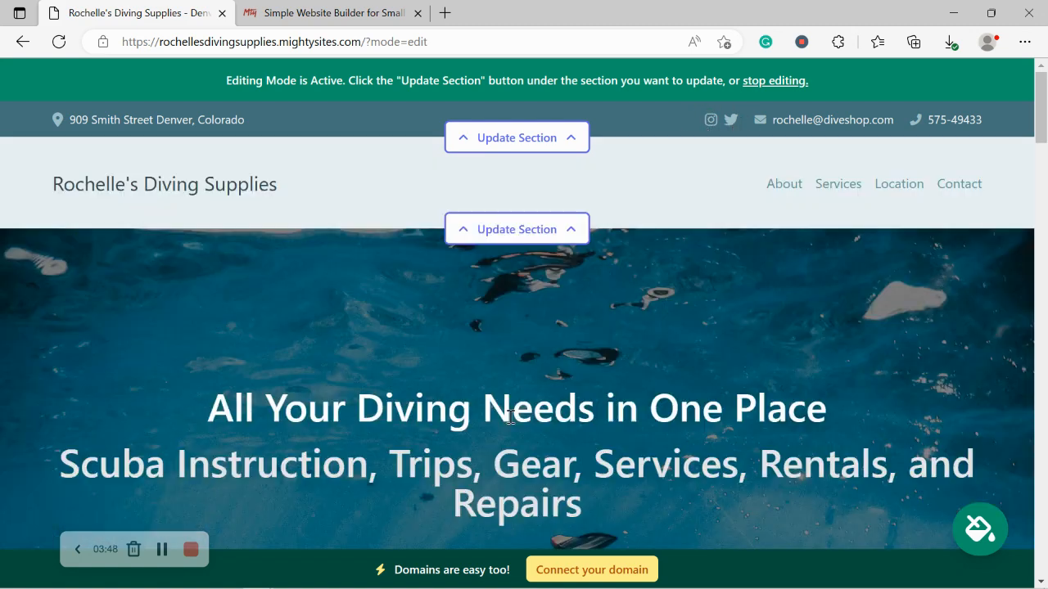
- Upload the 'Mighty Sites Logo YouTube' image as the header logo and save it
left_click(547, 237)
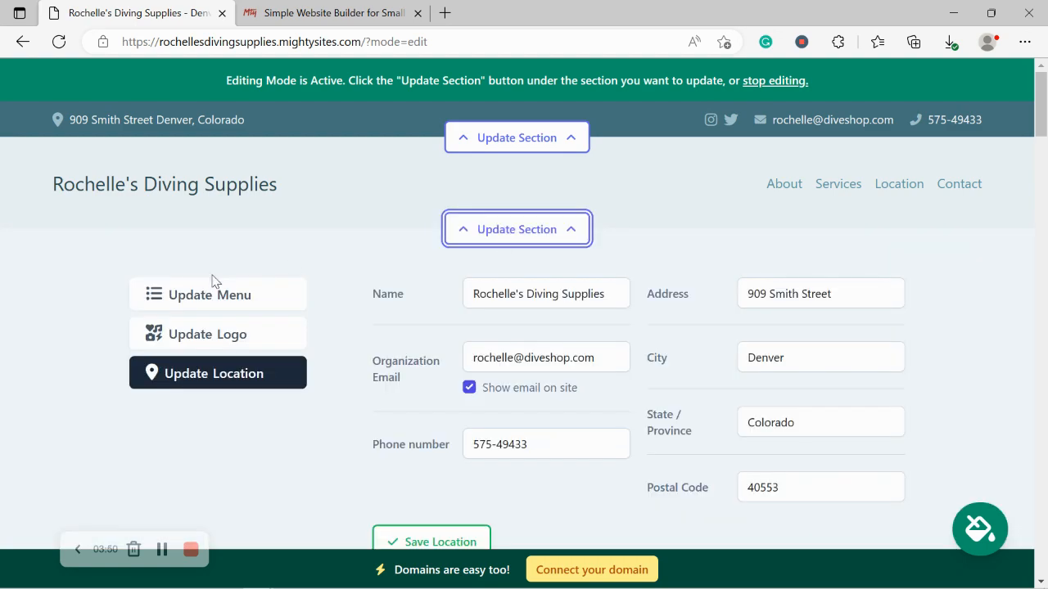
left_click(237, 334)
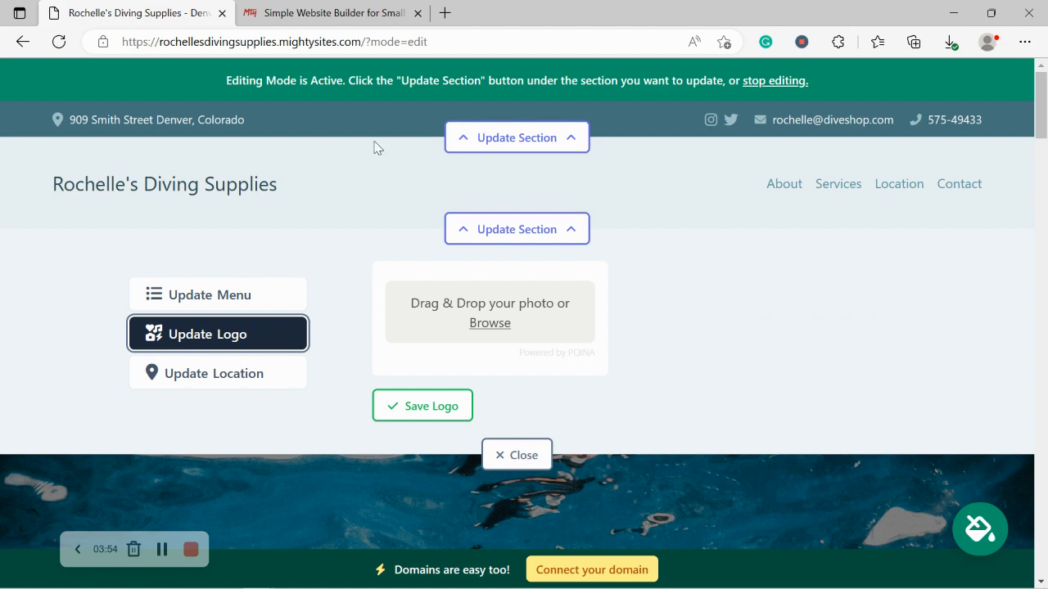
left_click(487, 323)
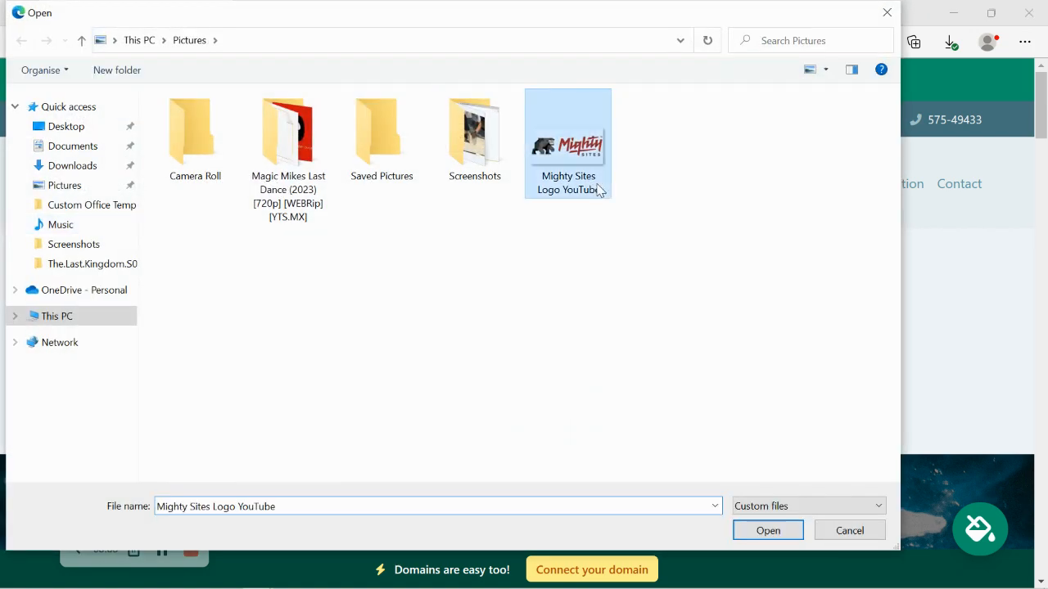
double_click(597, 188)
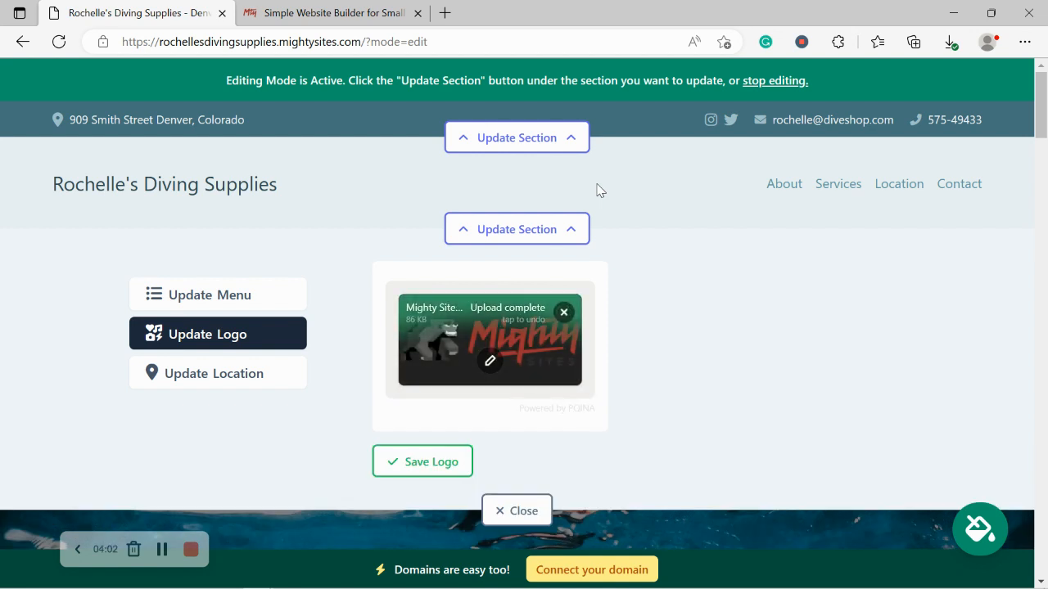
left_click(442, 461)
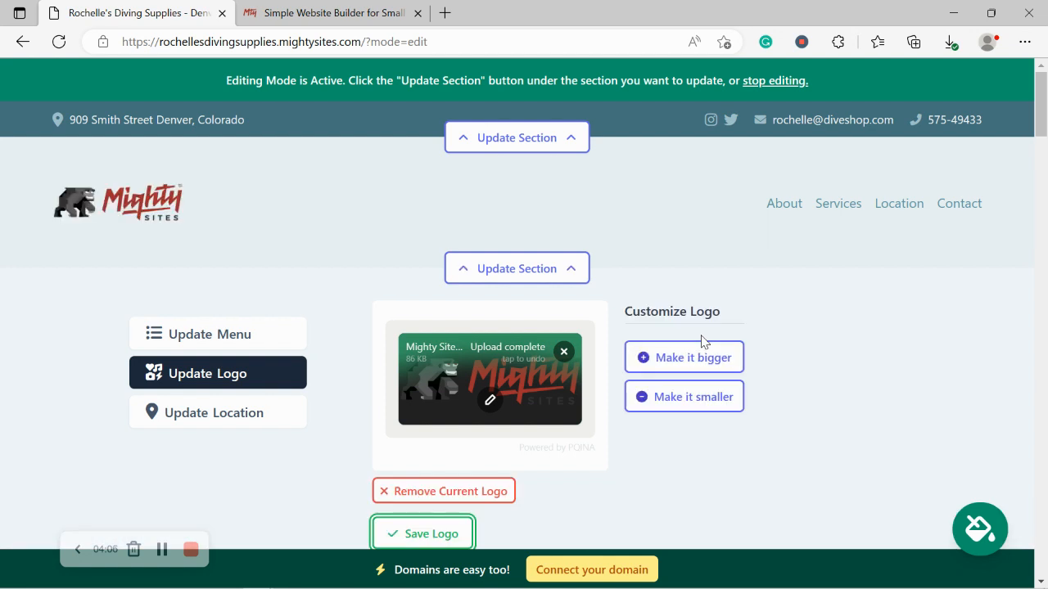
scroll(701, 341, "down", 2)
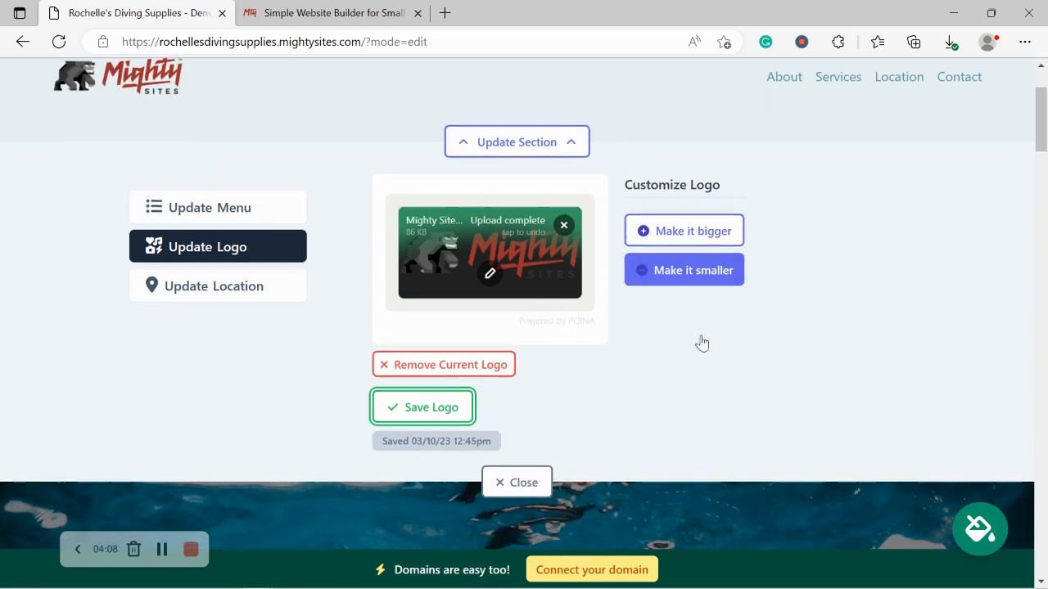
left_click(422, 401)
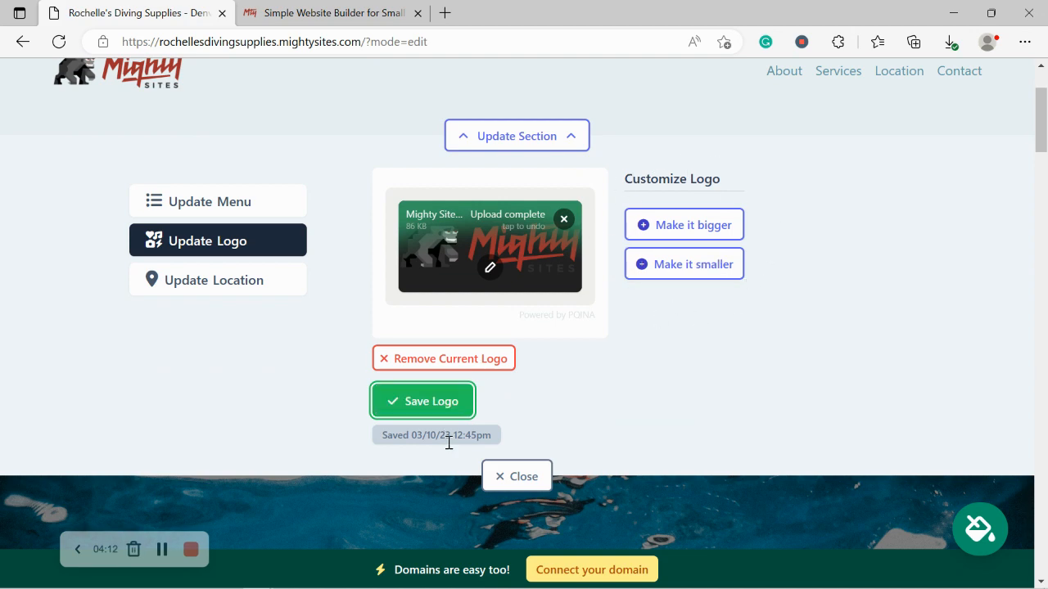
left_click(517, 476)
- Scroll down past the hero banner to the About Us description section
scroll(387, 292, "down", 1)
scroll(387, 292, "up", 3)
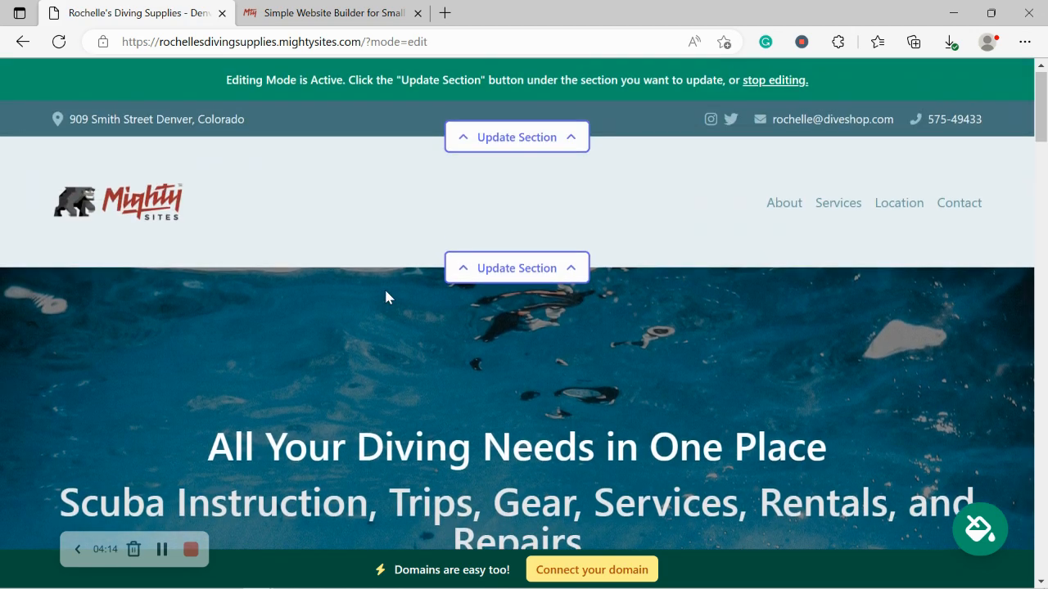
scroll(386, 292, "down", 6)
scroll(386, 291, "down", 4)
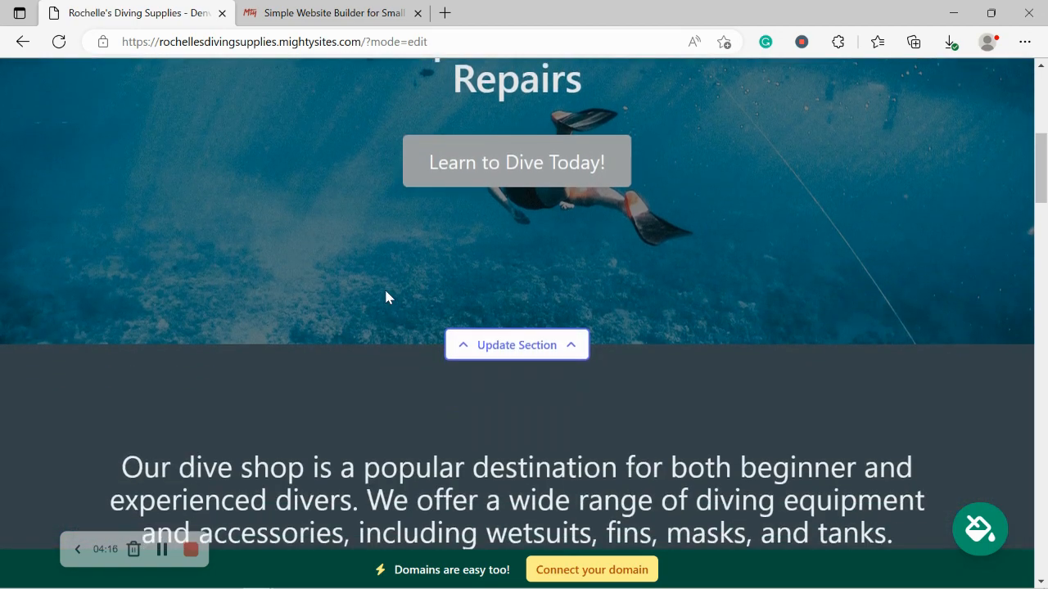
scroll(386, 291, "down", 1)
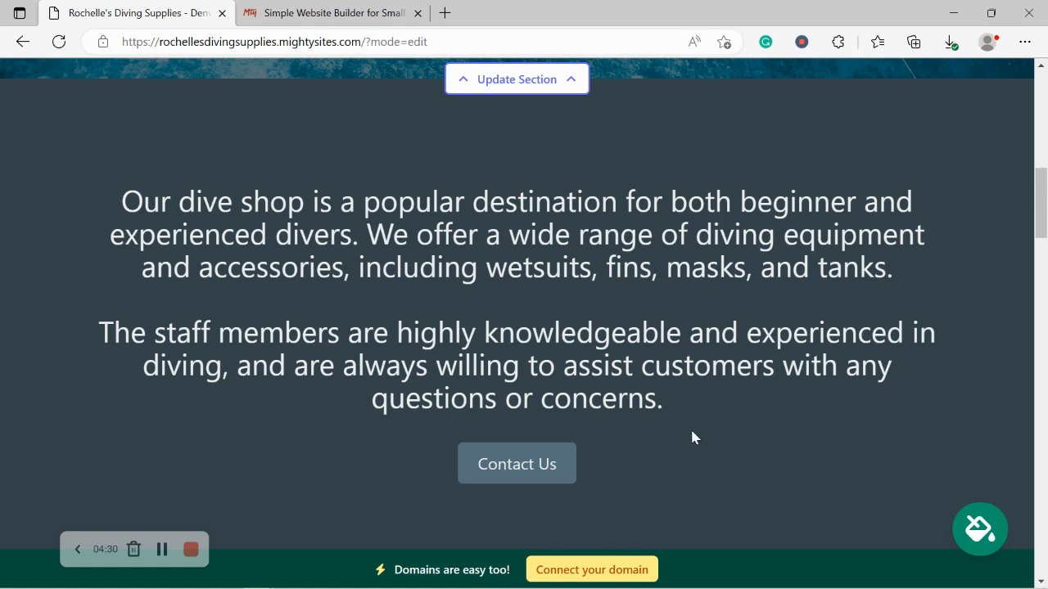
- Try the bright blue and blue-and-white themes, then apply and save the navy and white theme
left_click(978, 530)
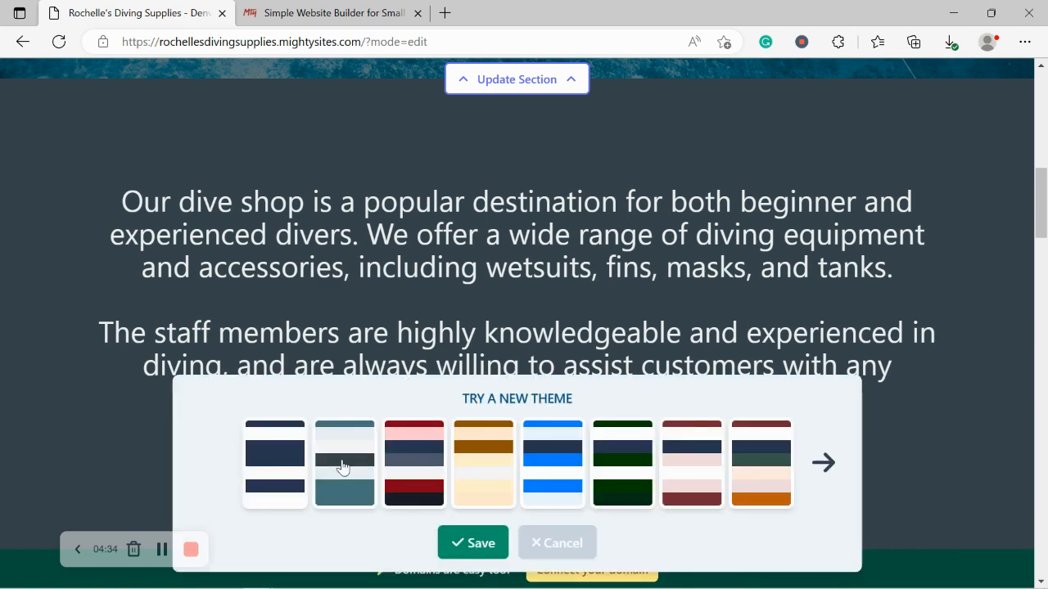
left_click(532, 479)
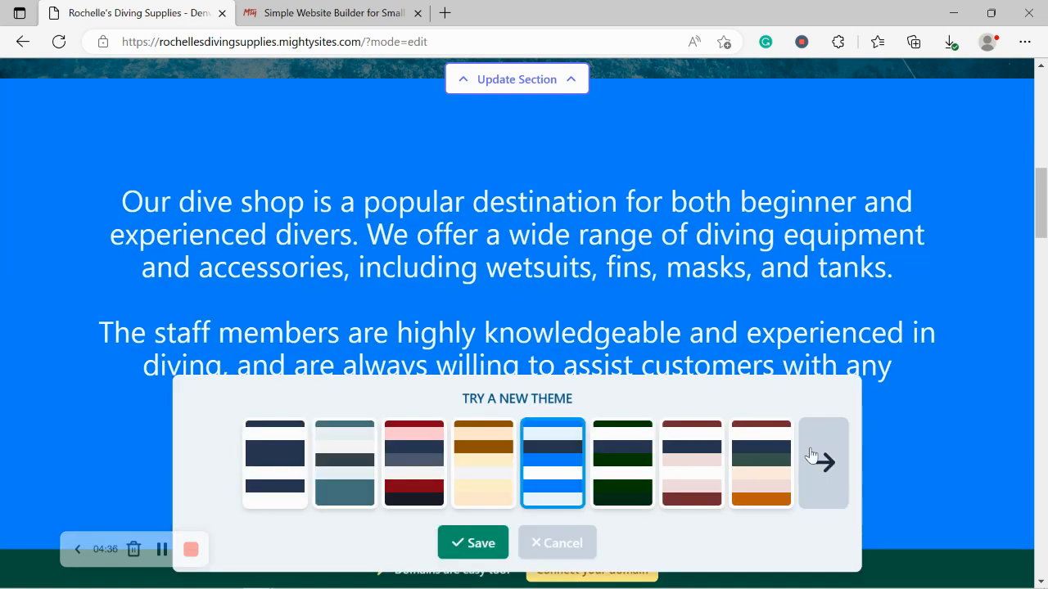
left_click(811, 456)
left_click(810, 456)
left_click(811, 455)
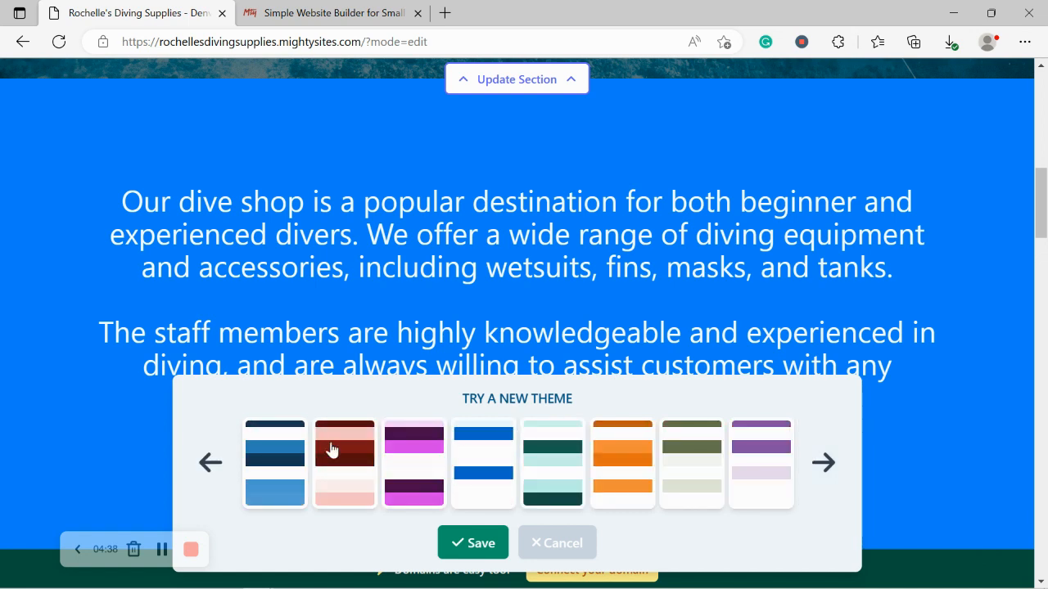
left_click(228, 454)
left_click(489, 475)
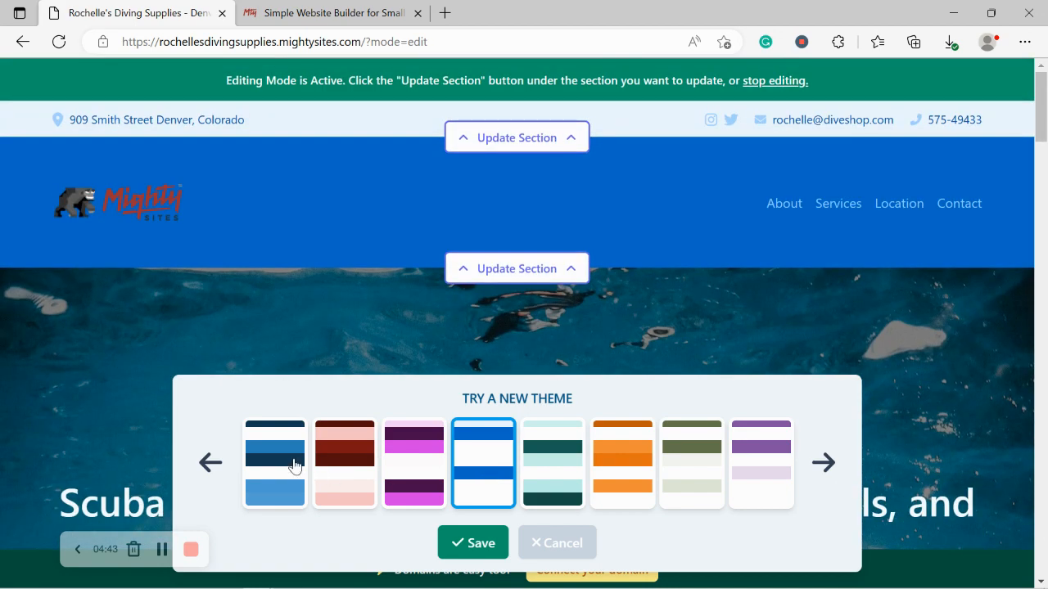
left_click(252, 465)
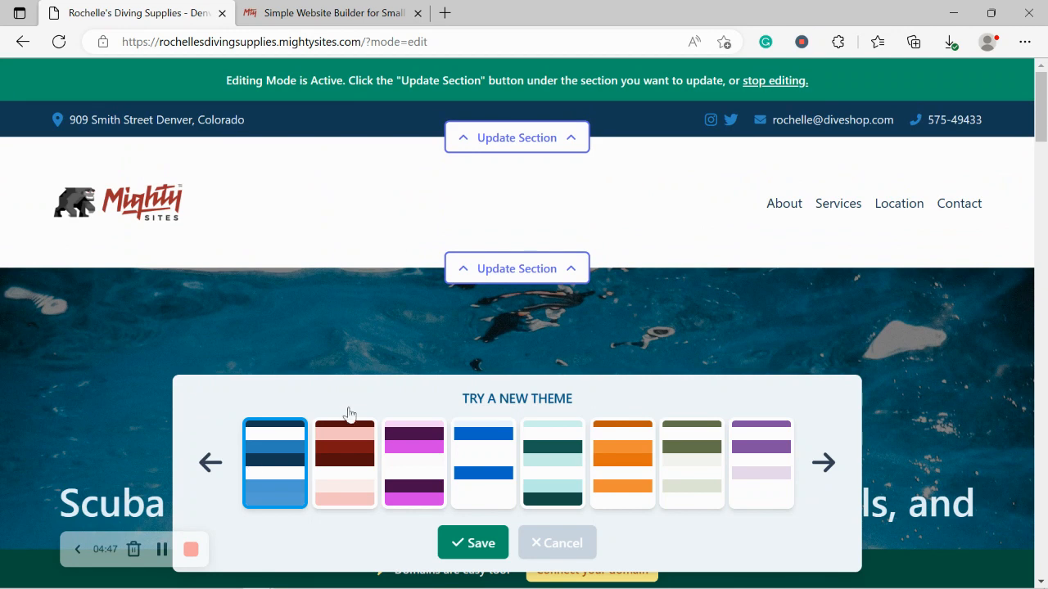
left_click(491, 541)
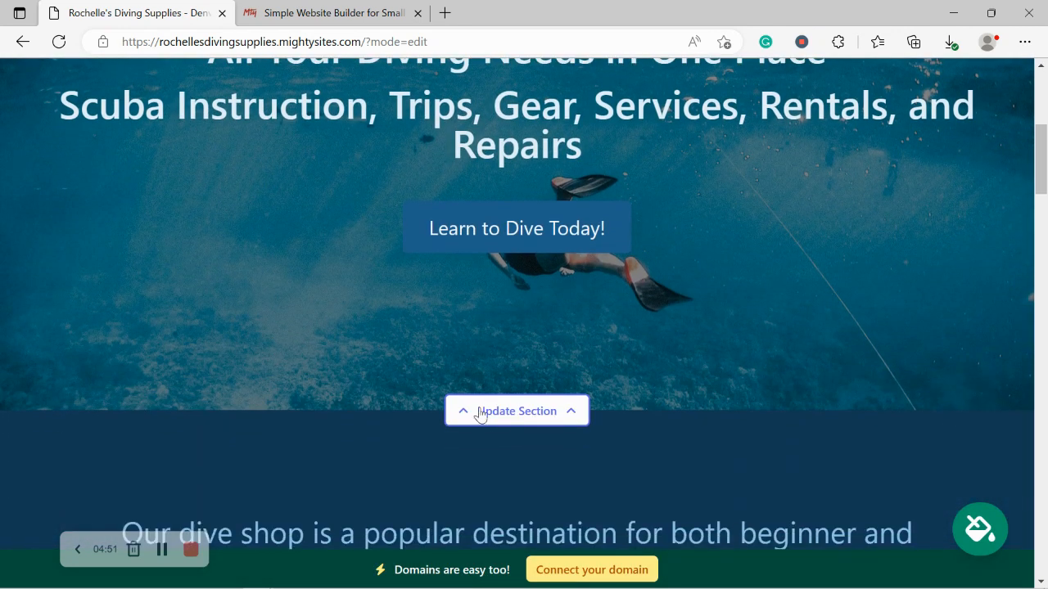
- Open the hero photo replacement and search the stock library for 'Diving' photos
left_click(481, 412)
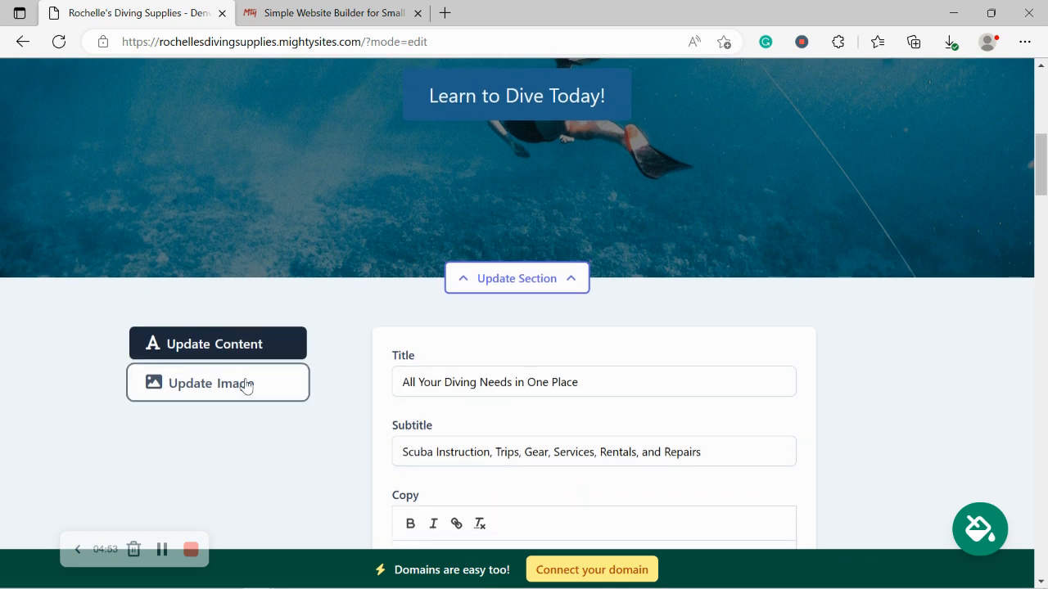
left_click(246, 386)
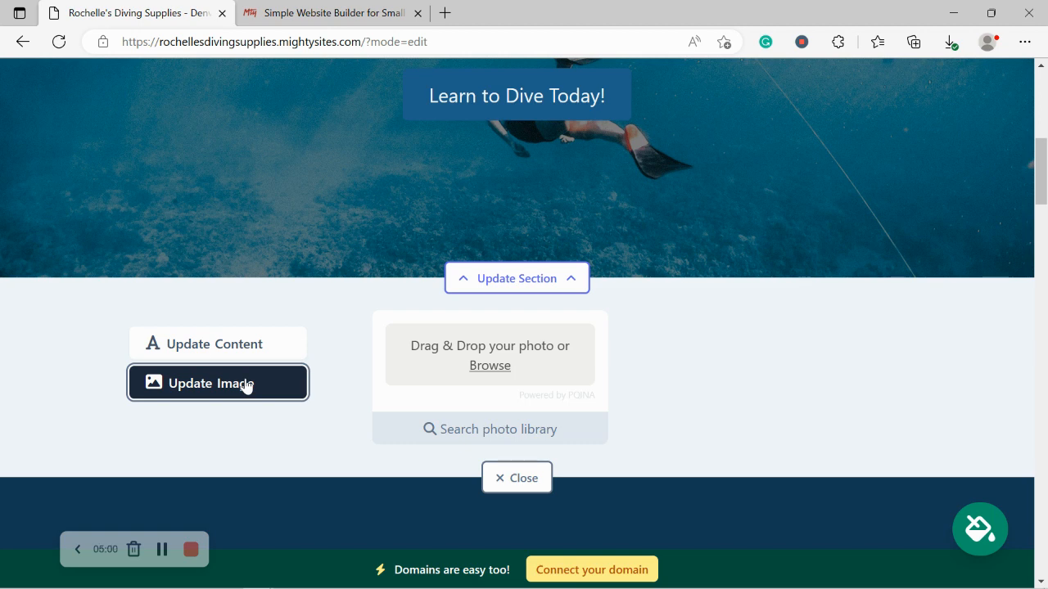
left_click(501, 431)
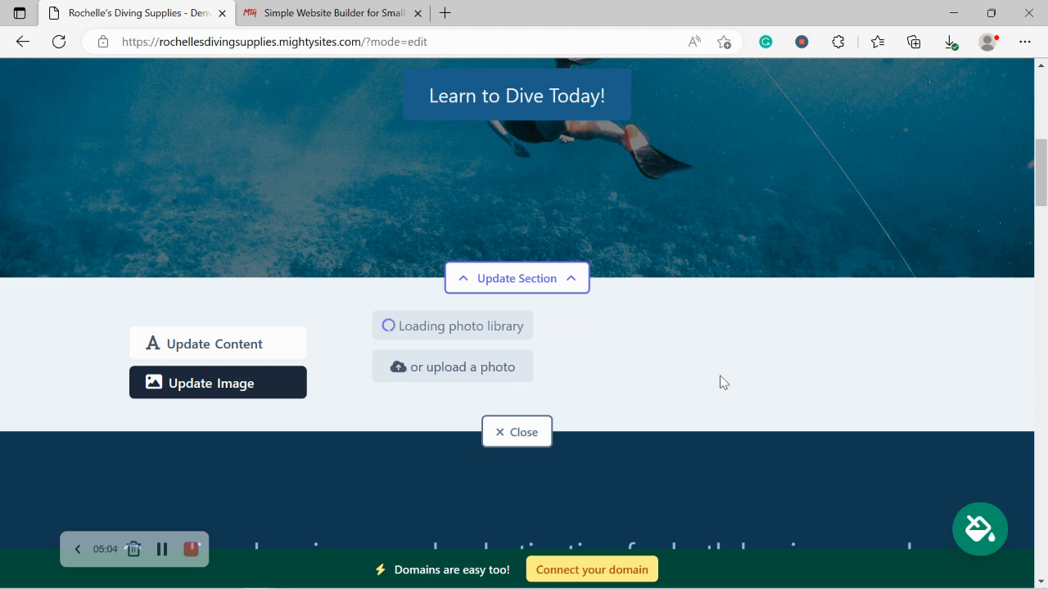
left_click_drag(459, 328, 435, 329)
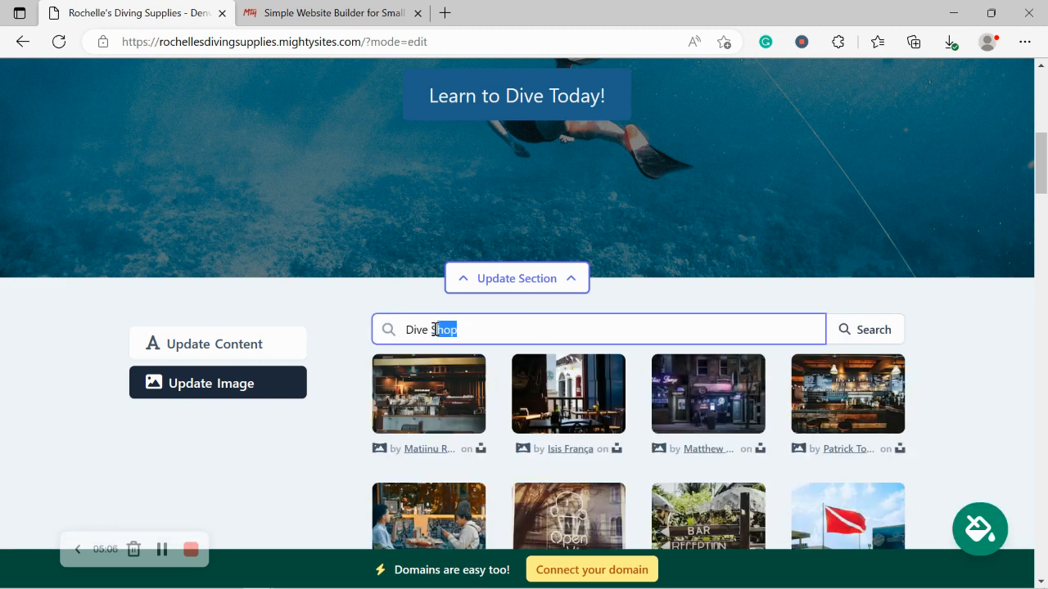
key("BackSpace")
key("BackSpace")
key("BackSpace")
type("iving")
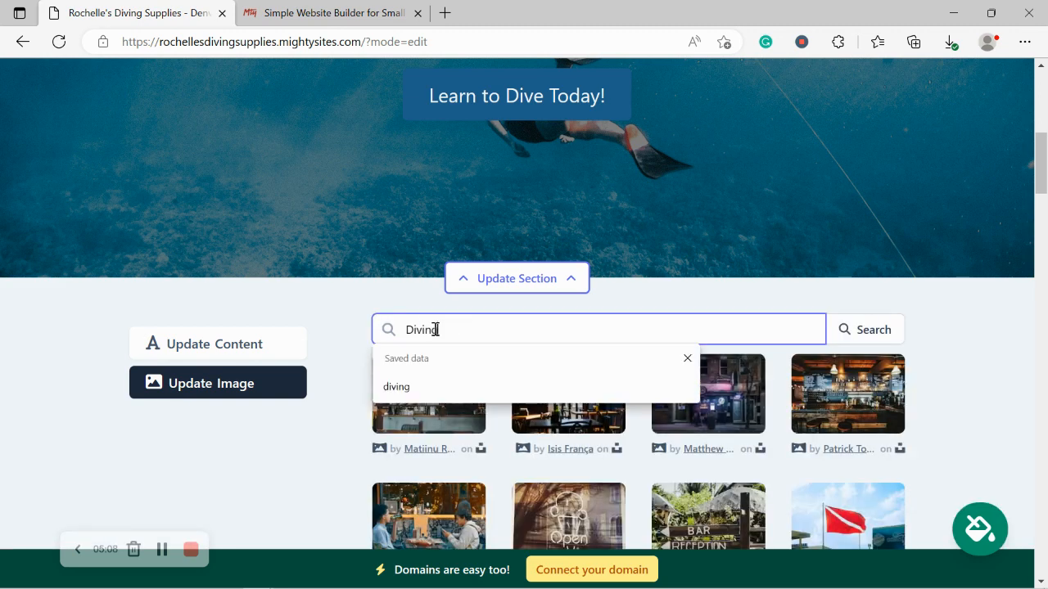
left_click(863, 335)
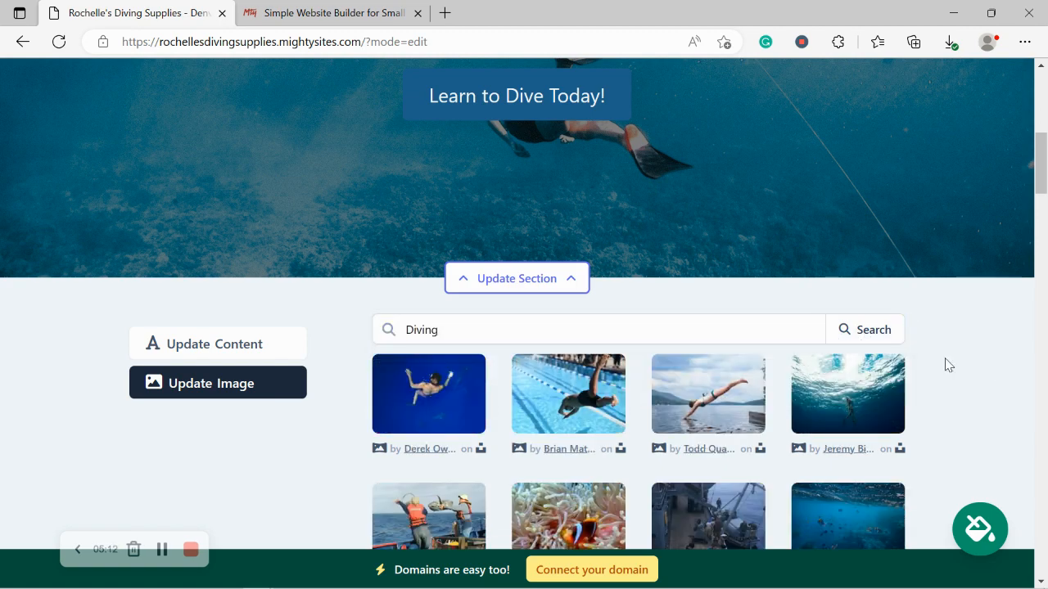
scroll(947, 365, "down", 3)
scroll(947, 365, "up", 1)
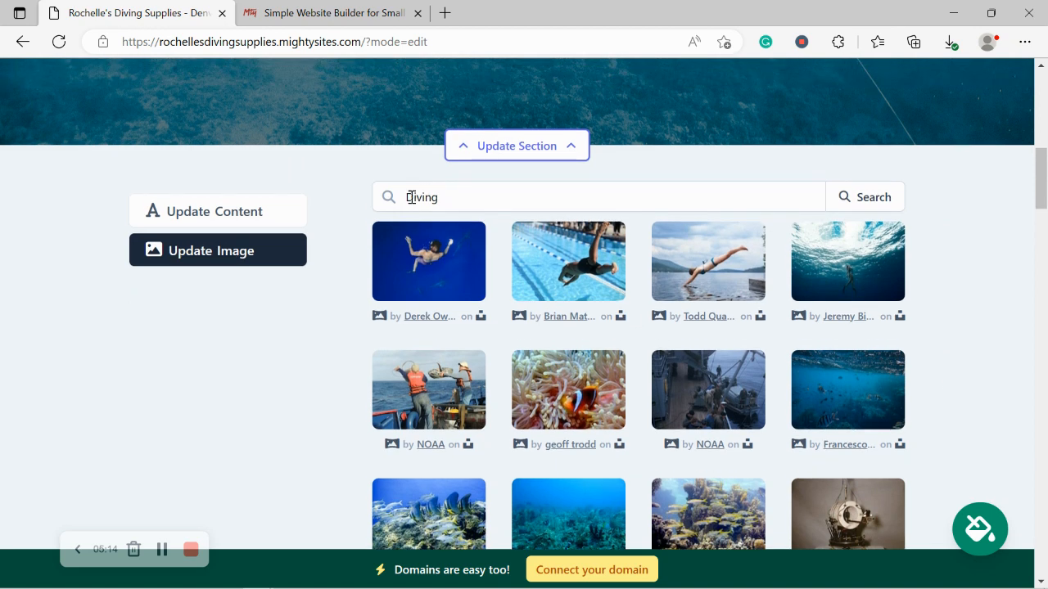
- Search 'scuba diving' and save the diver among yellow fish photo as the hero image
left_click(449, 192)
key("ctrl+a")
type("scuba diving")
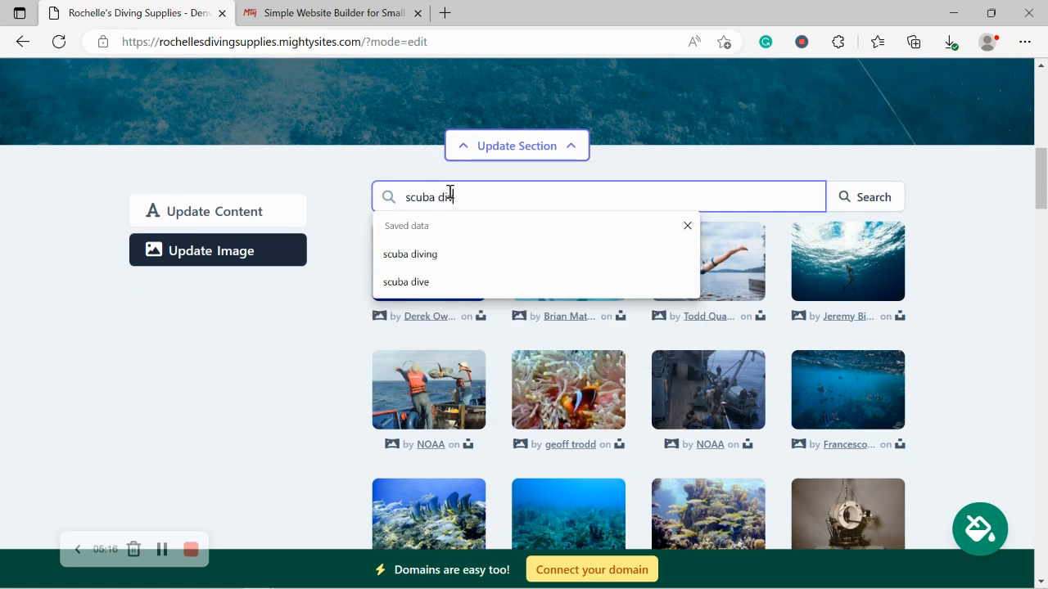
left_click(873, 197)
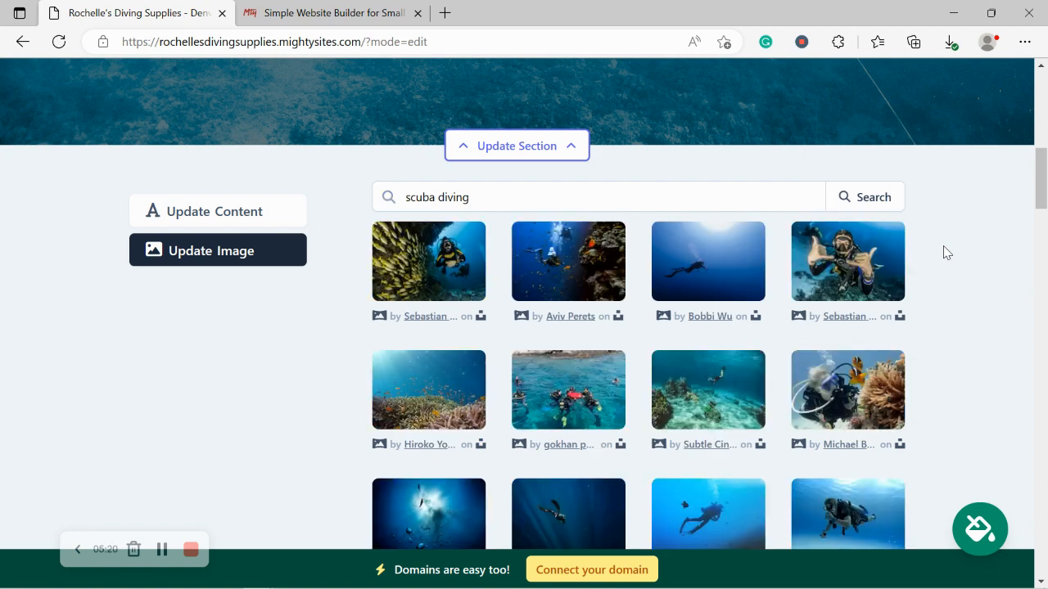
left_click(421, 276)
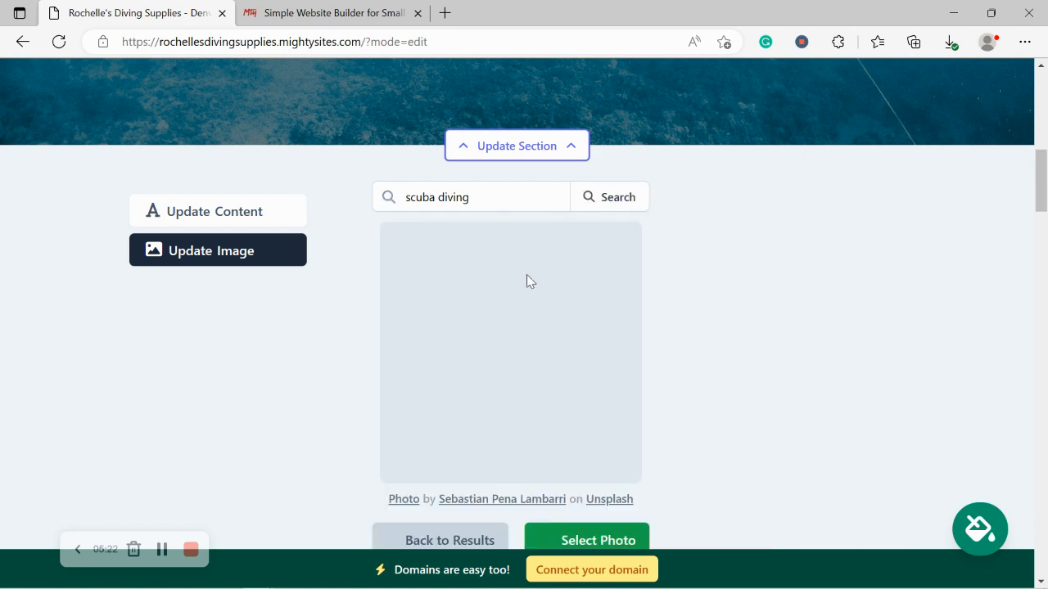
left_click(579, 529)
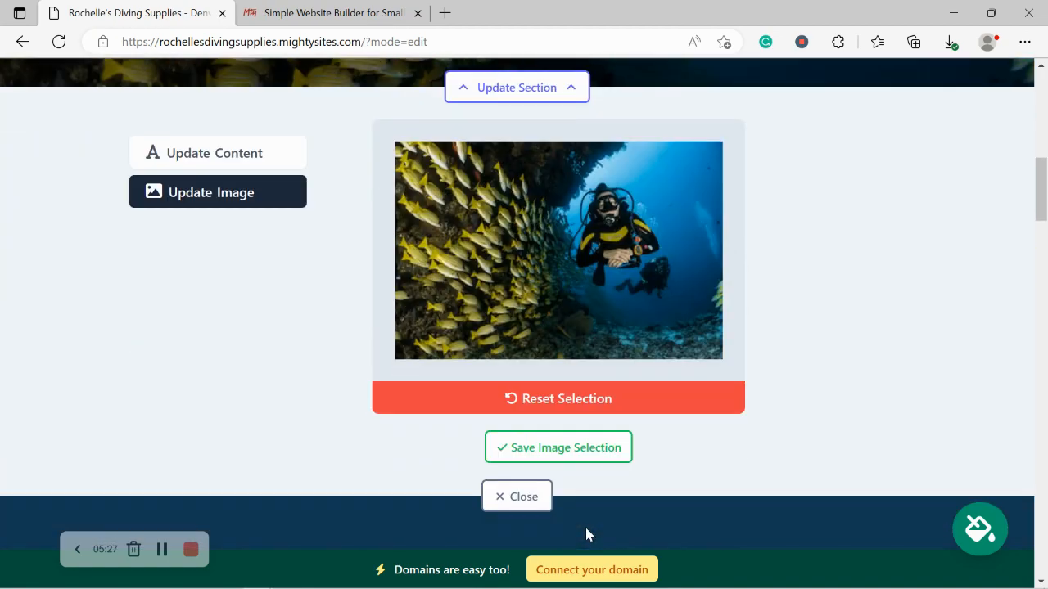
left_click(556, 446)
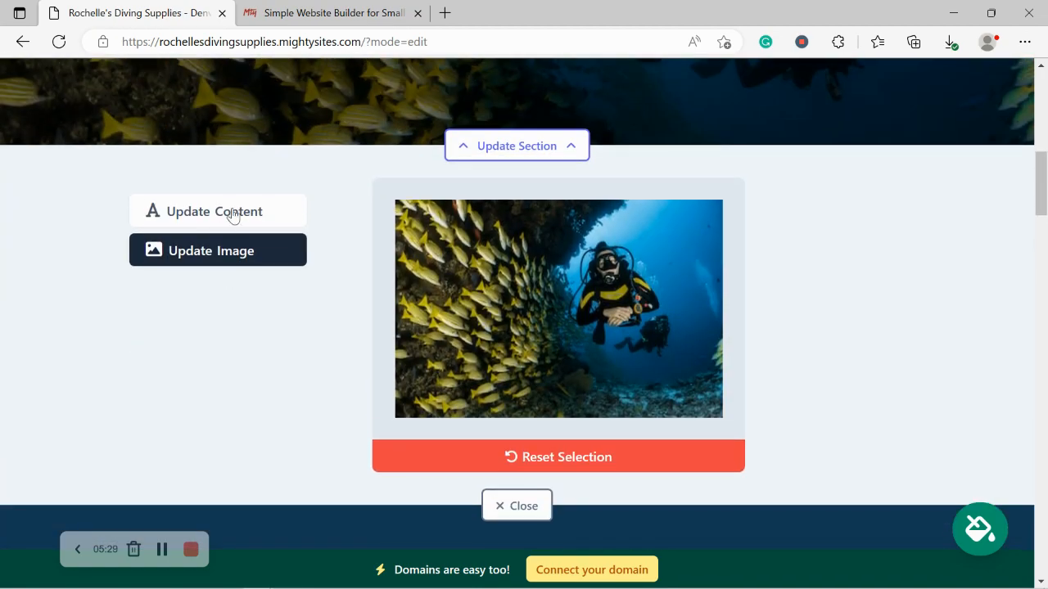
left_click(233, 215)
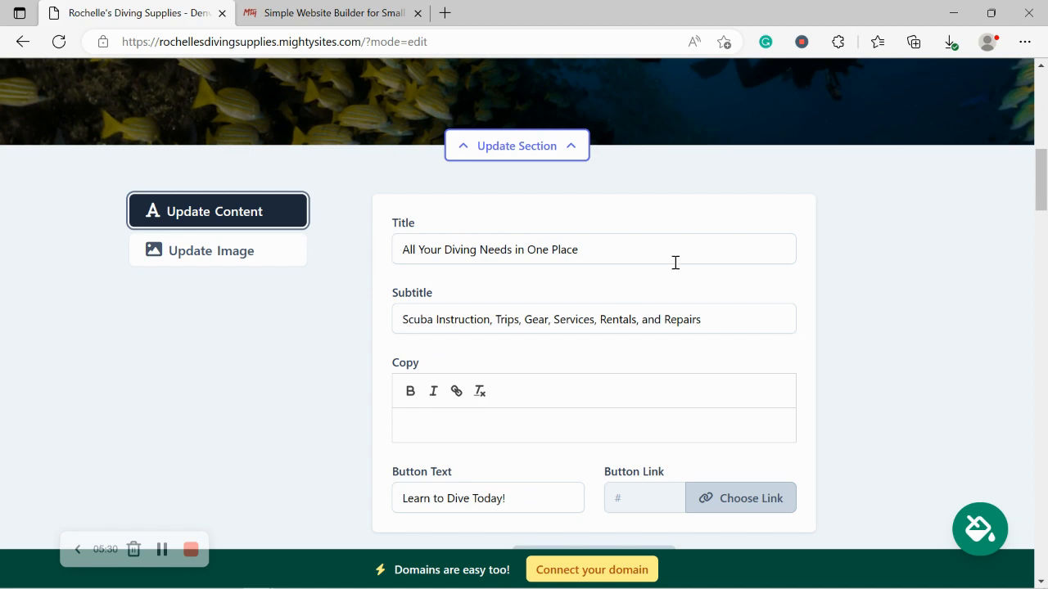
scroll(335, 232, "up", 3)
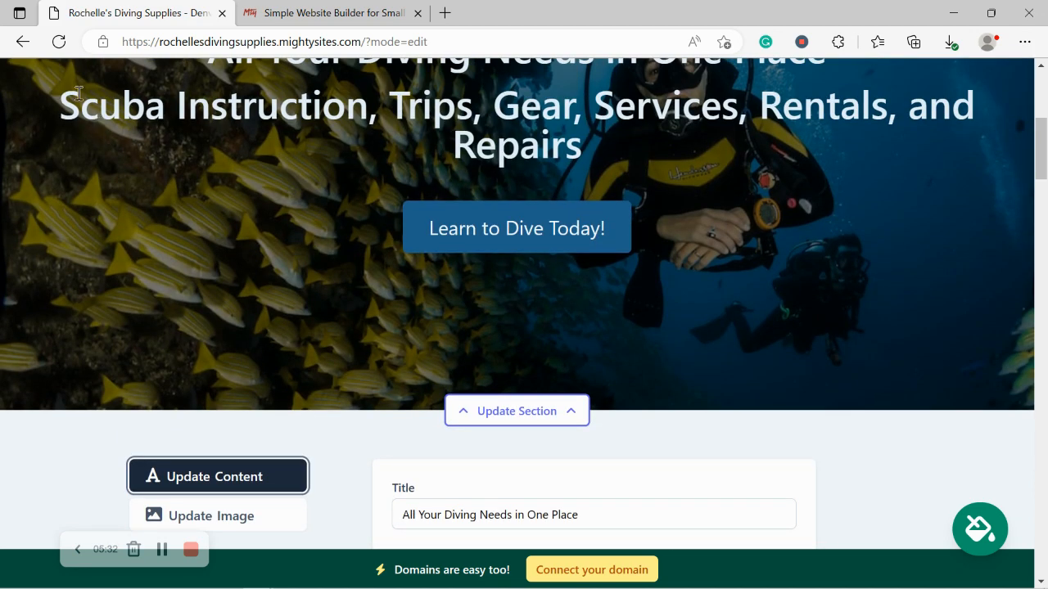
left_click_drag(77, 91, 667, 153)
left_click(505, 162)
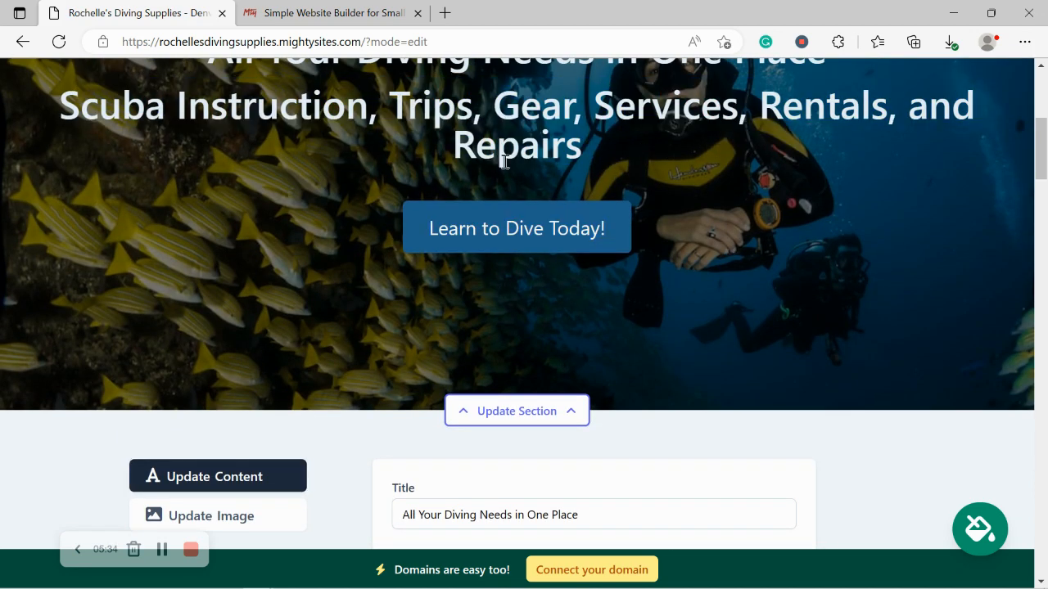
scroll(659, 238, "down", 4)
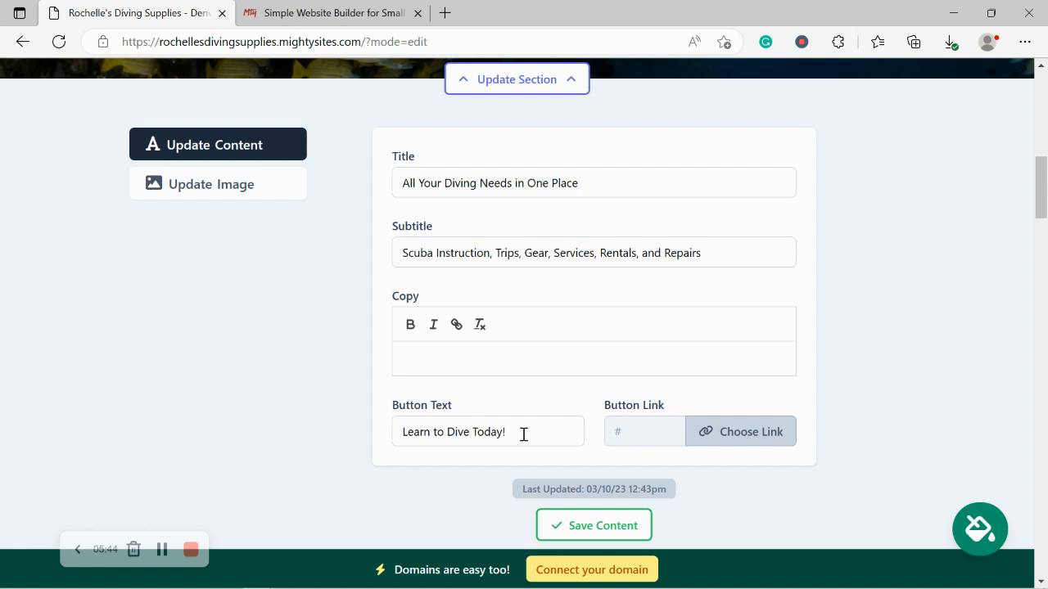
- Link the 'Learn to Dive Today!' button to Click to Email, save the hero content, and close its editor
left_click(756, 429)
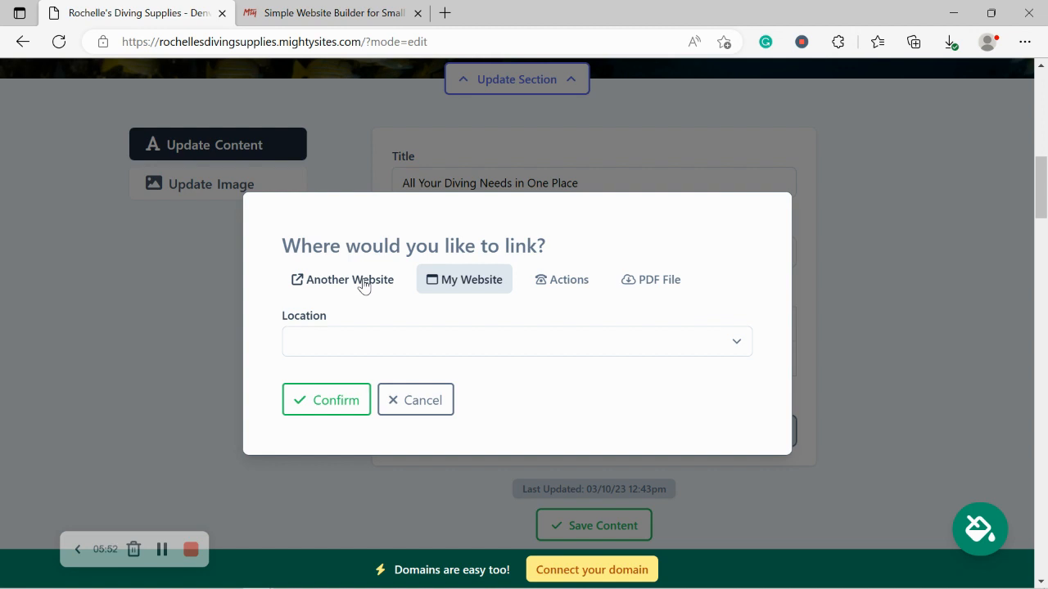
left_click(589, 283)
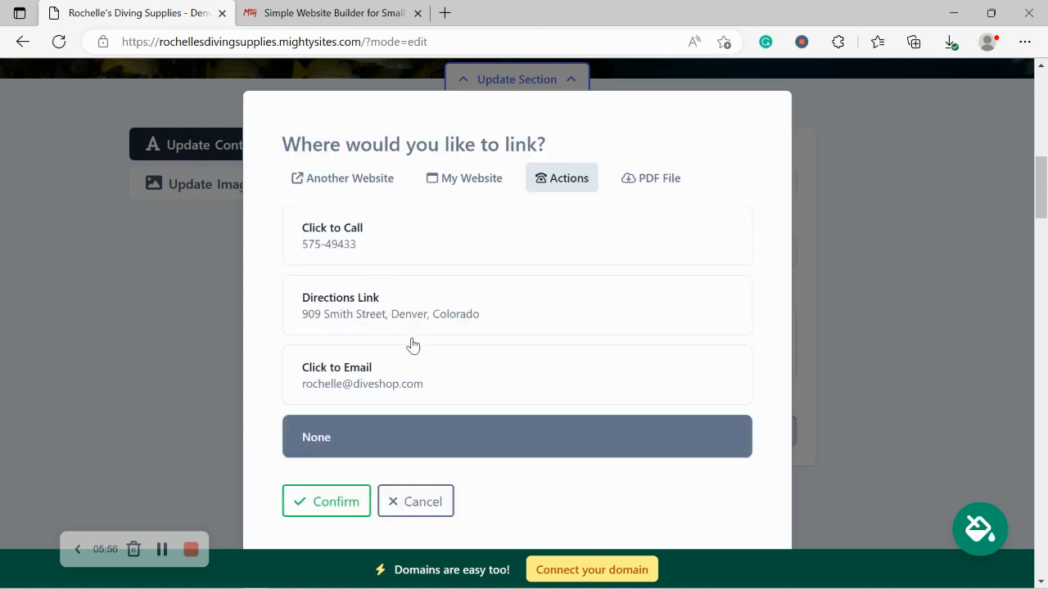
left_click(391, 393)
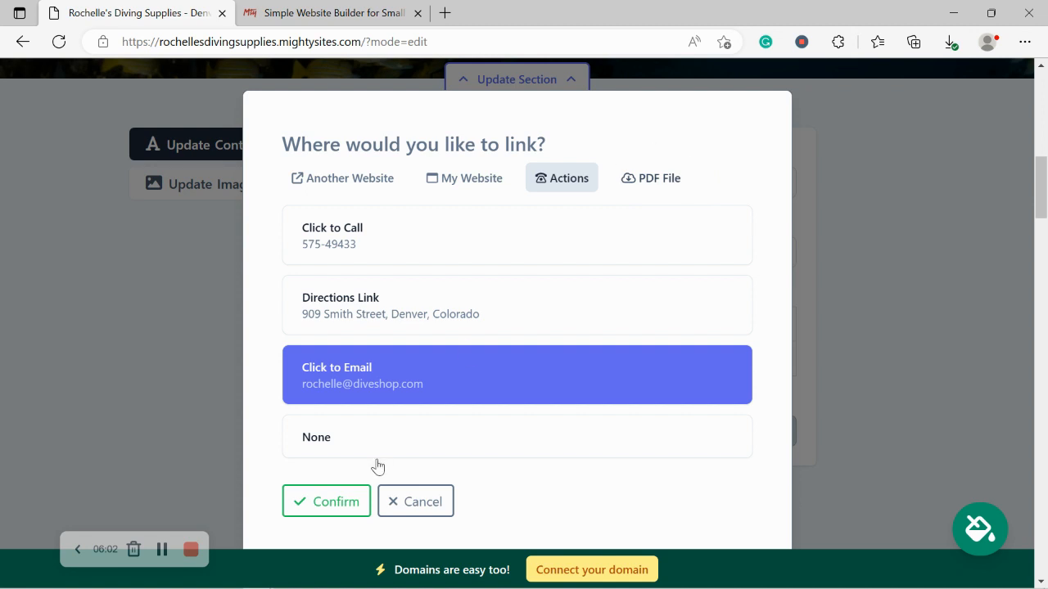
left_click(334, 505)
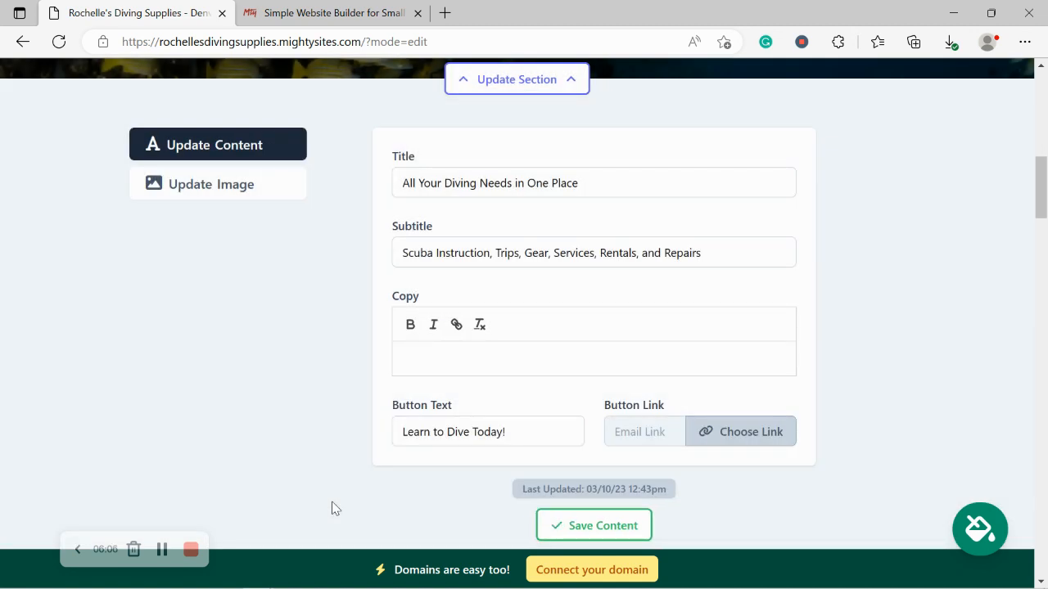
left_click(582, 529)
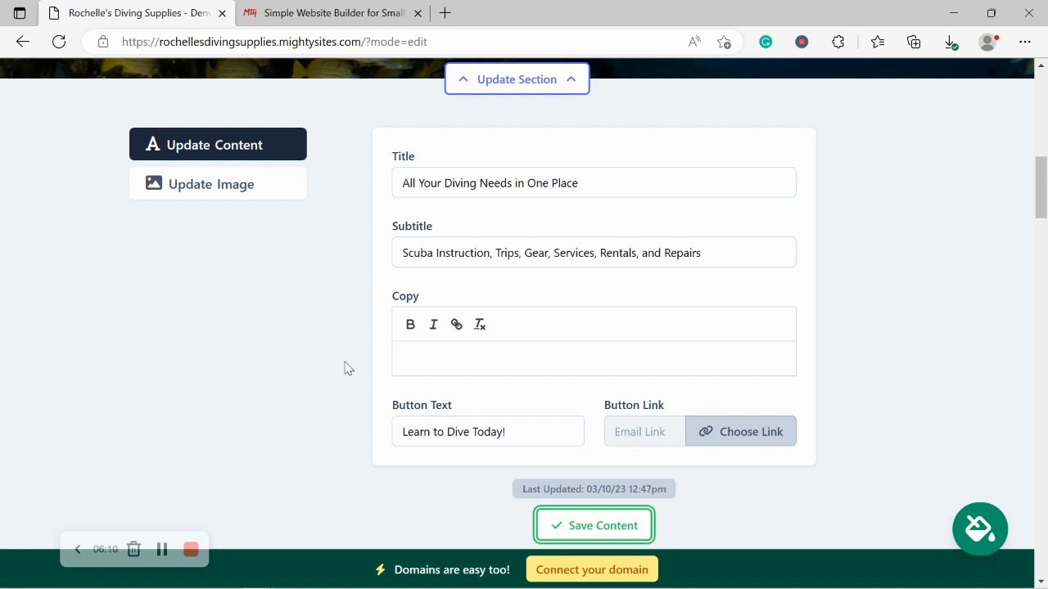
scroll(345, 368, "down", 2)
left_click(532, 460)
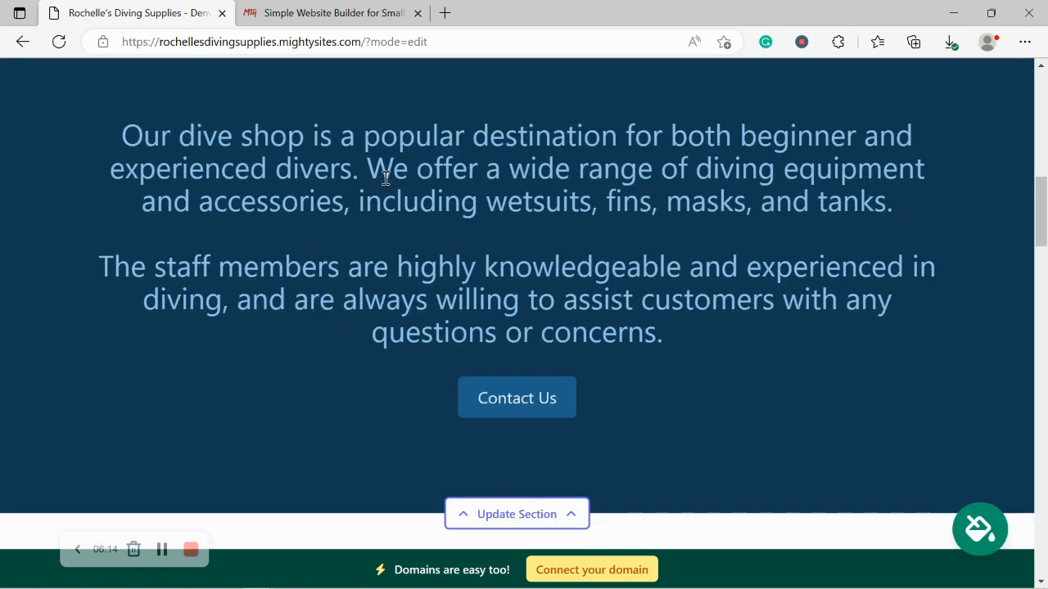
left_click_drag(386, 178, 772, 339)
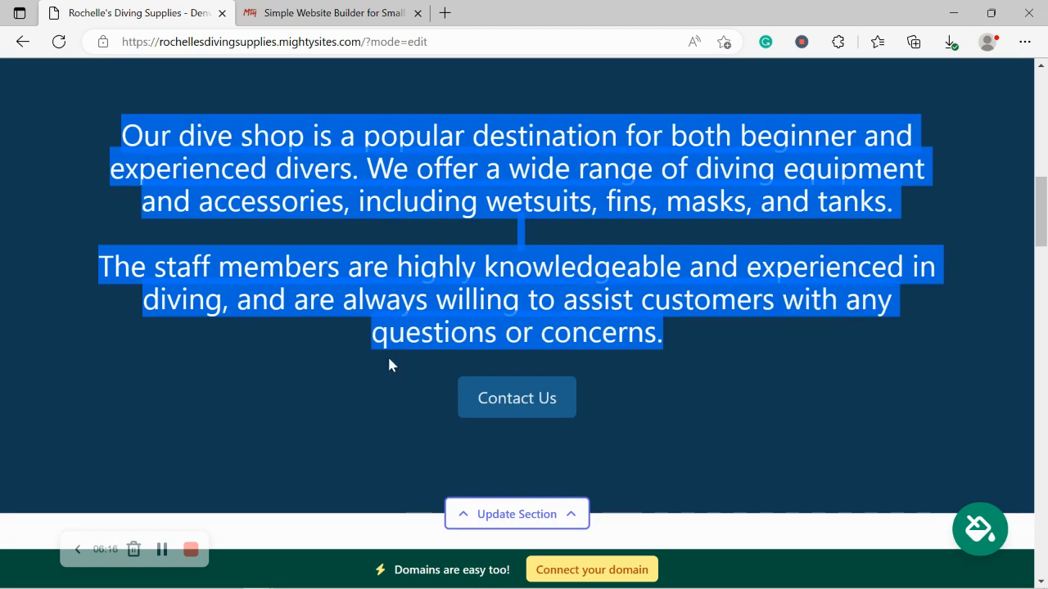
left_click(354, 423)
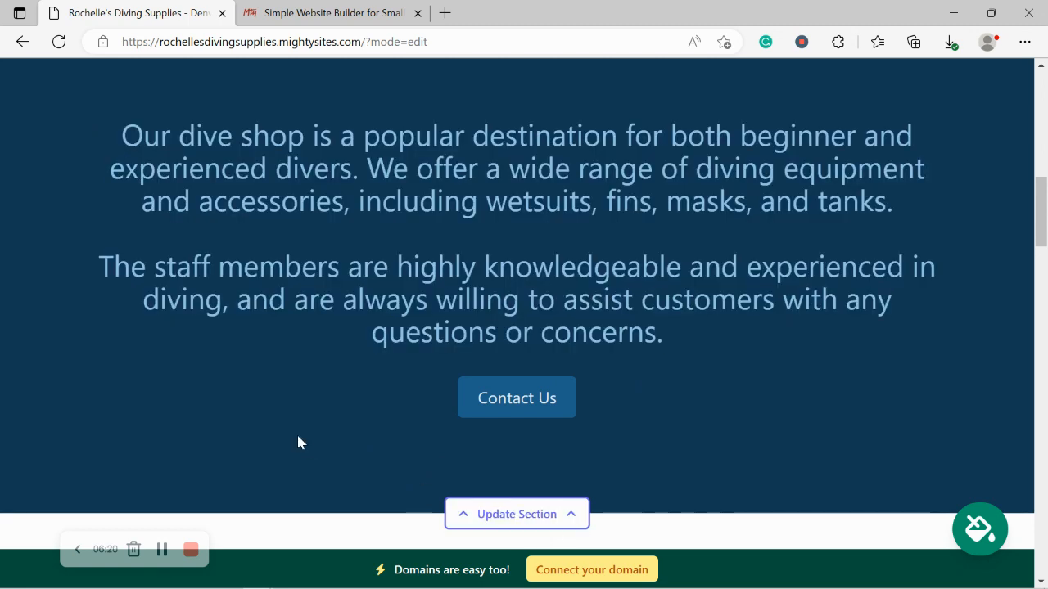
scroll(297, 439, "down", 2)
scroll(298, 441, "down", 5)
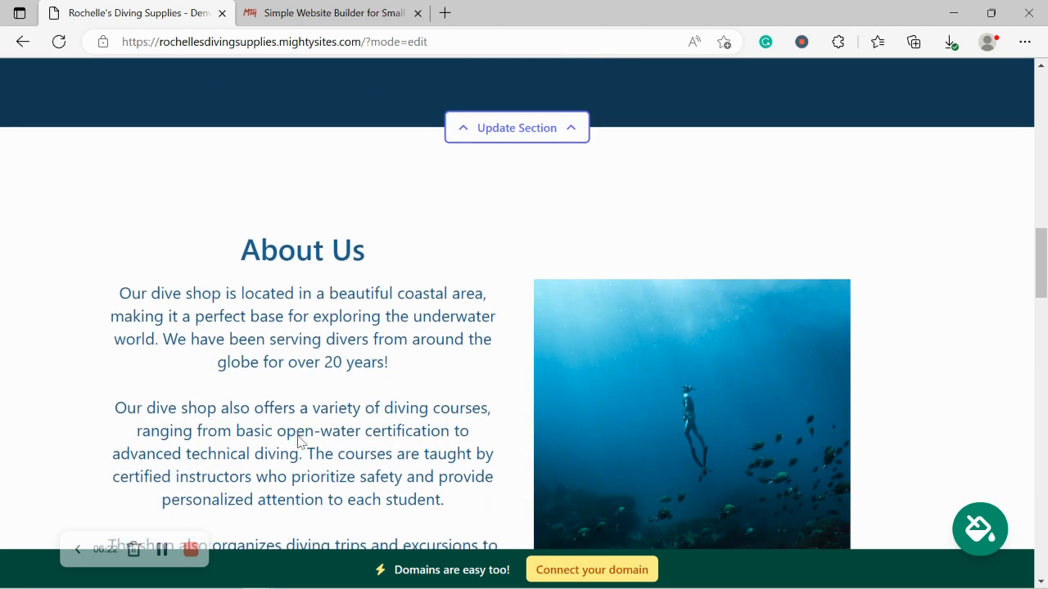
scroll(300, 439, "up", 1)
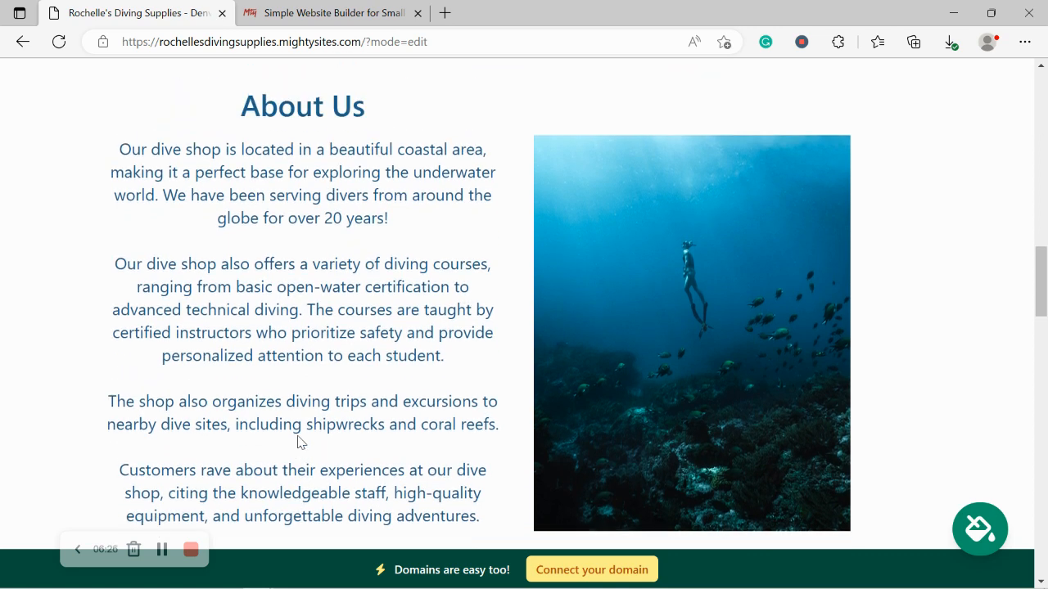
left_click_drag(228, 119, 496, 540)
left_click(223, 337)
scroll(272, 237, "down", 6)
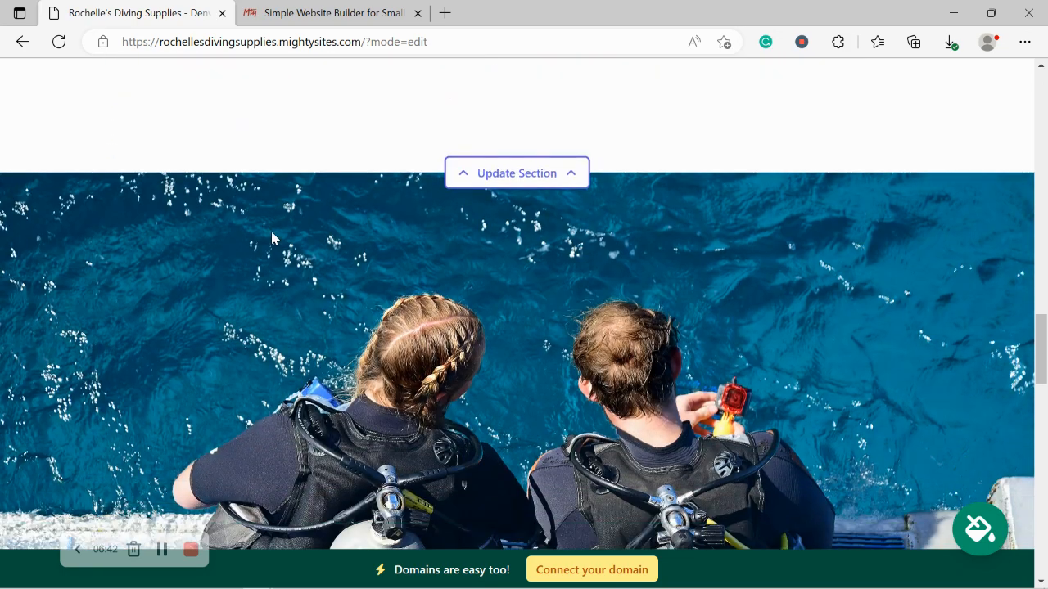
scroll(272, 237, "down", 3)
scroll(272, 237, "up", 1)
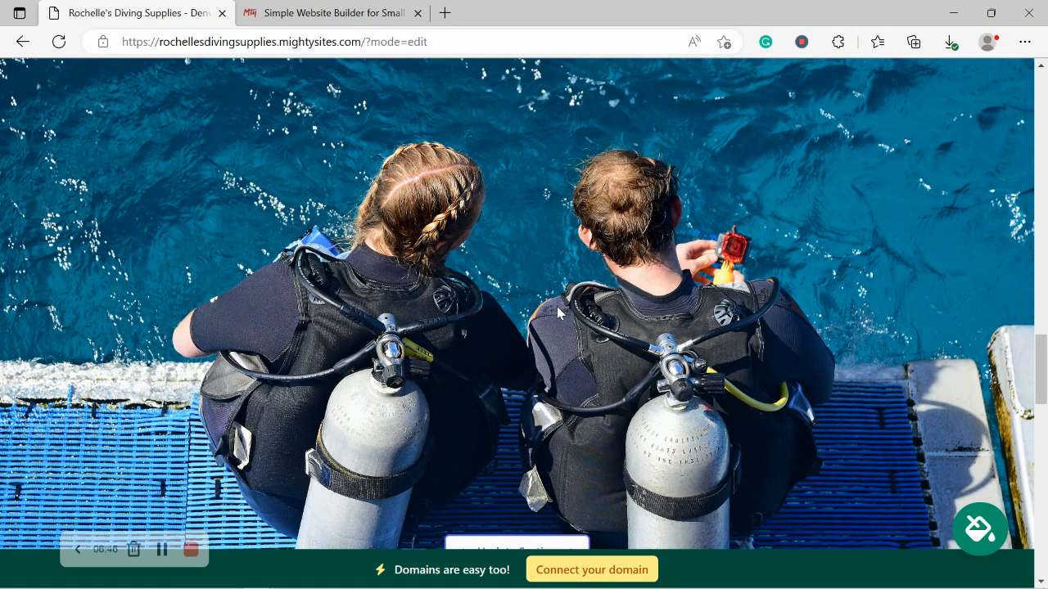
scroll(556, 311, "down", 4)
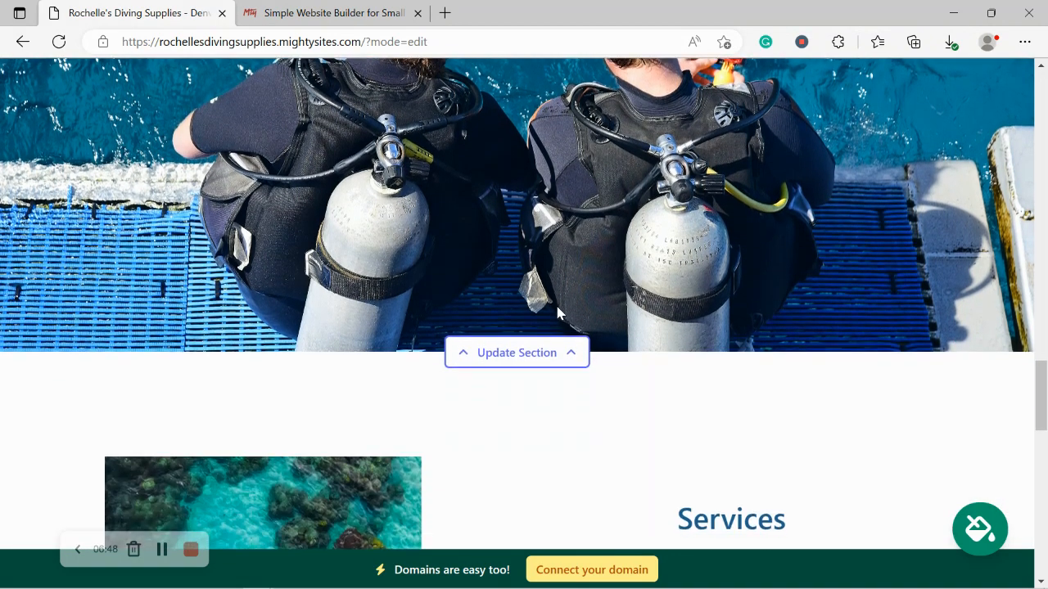
scroll(557, 313, "down", 1)
scroll(556, 312, "down", 2)
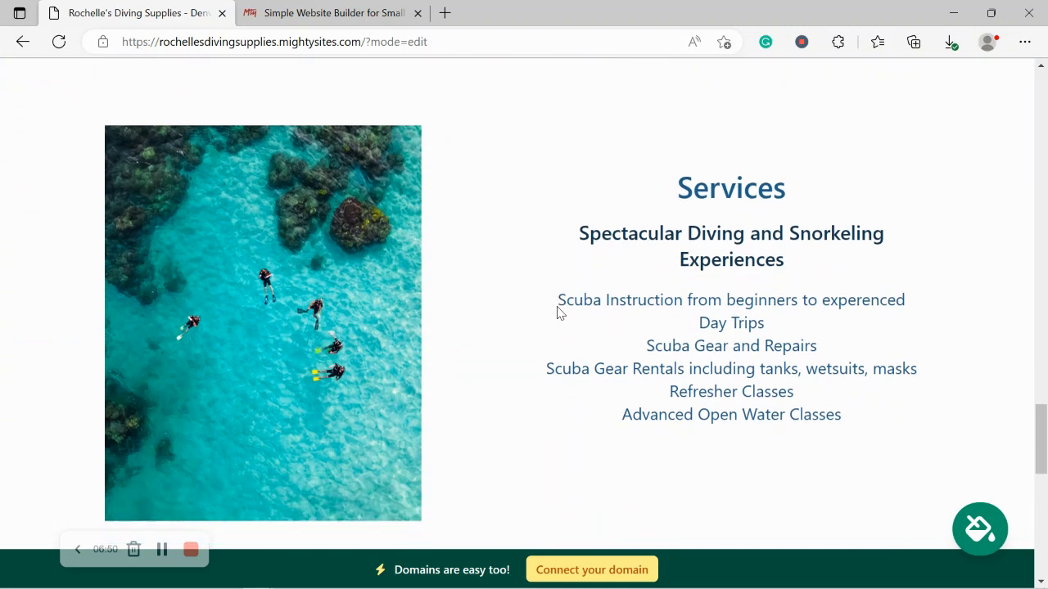
scroll(557, 307, "up", 1)
left_click_drag(657, 182, 872, 442)
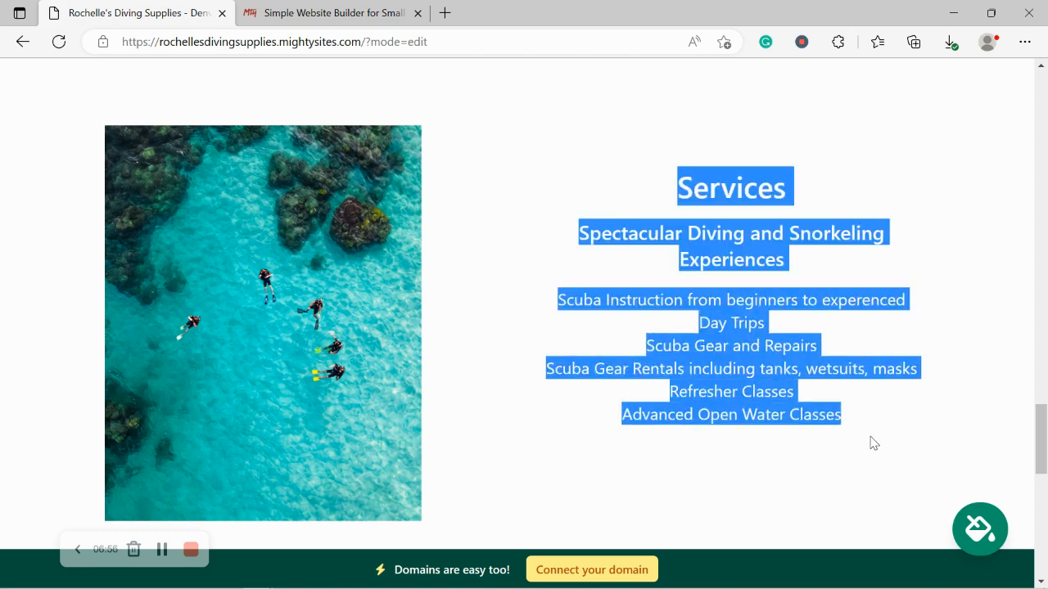
left_click(599, 480)
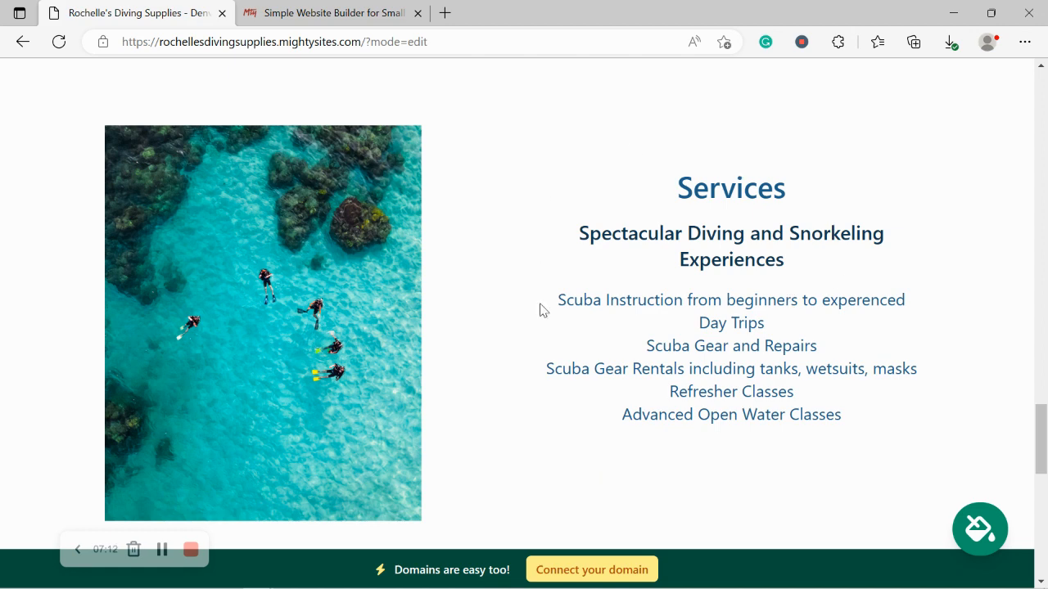
scroll(540, 310, "down", 2)
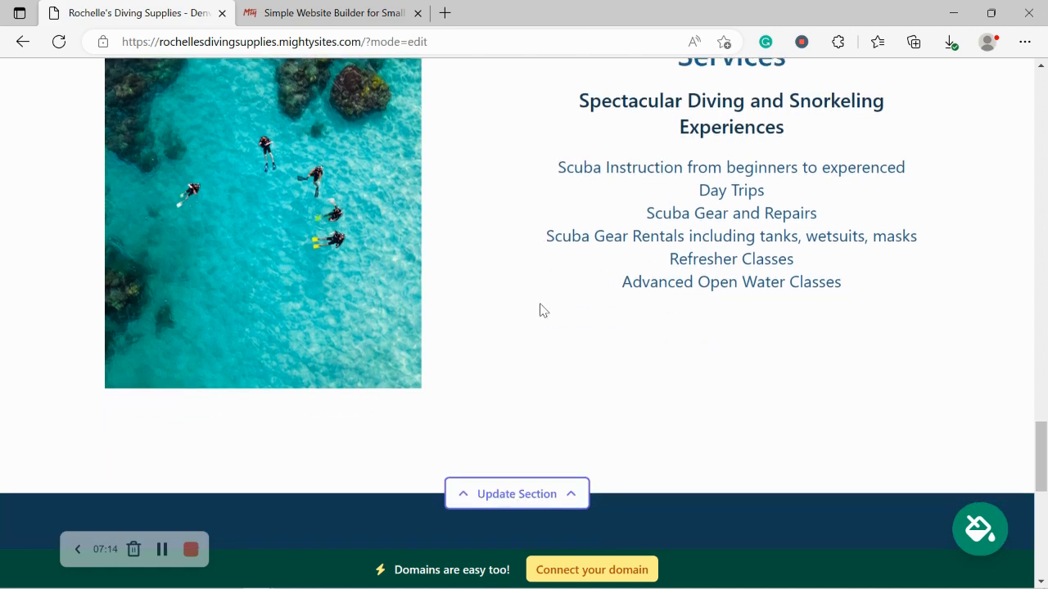
scroll(539, 309, "down", 5)
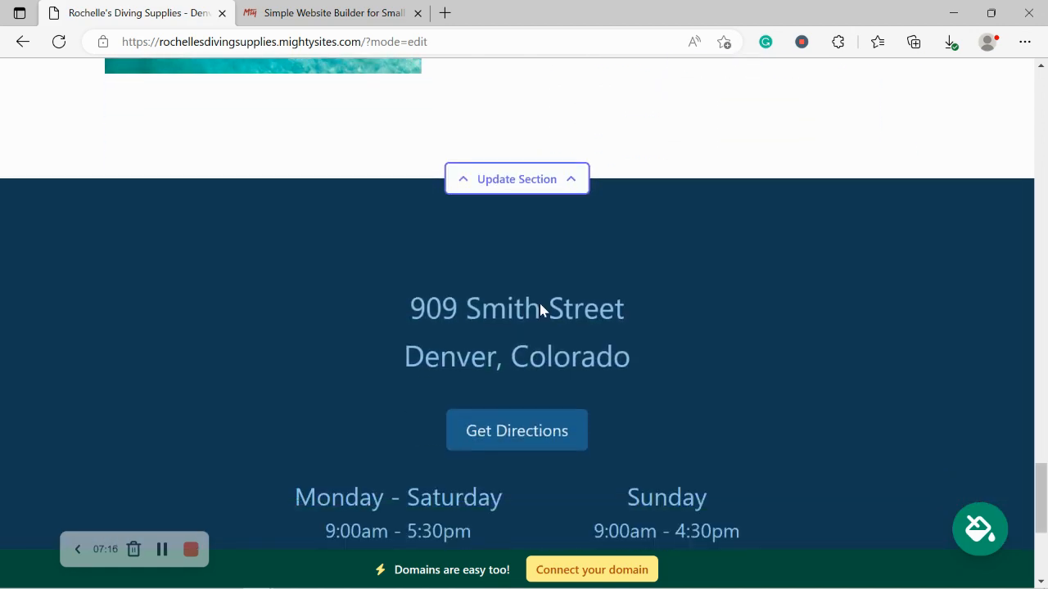
scroll(539, 310, "down", 1)
scroll(540, 309, "up", 1)
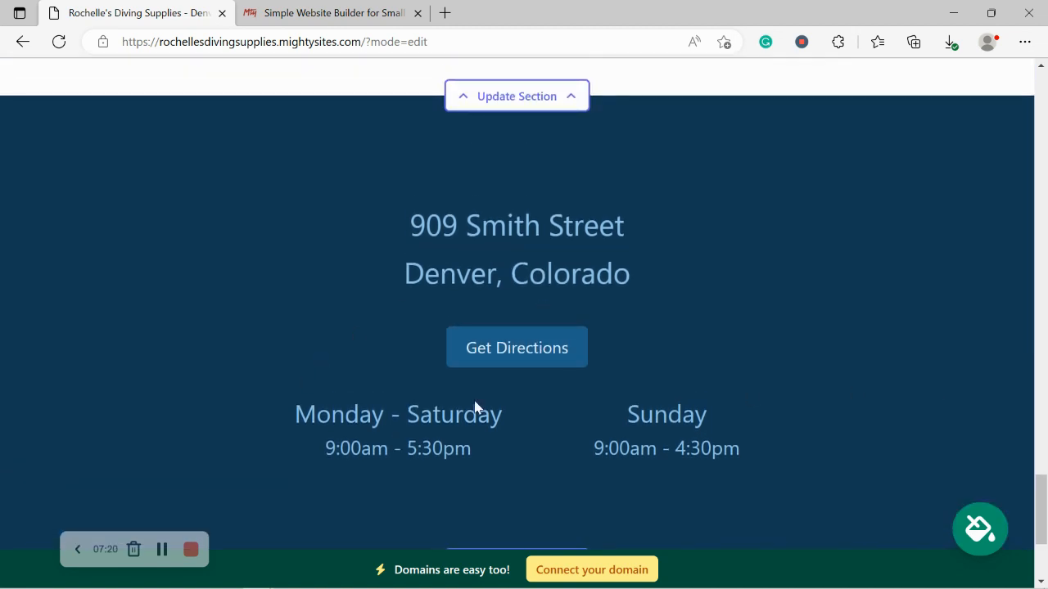
triple_click(482, 232)
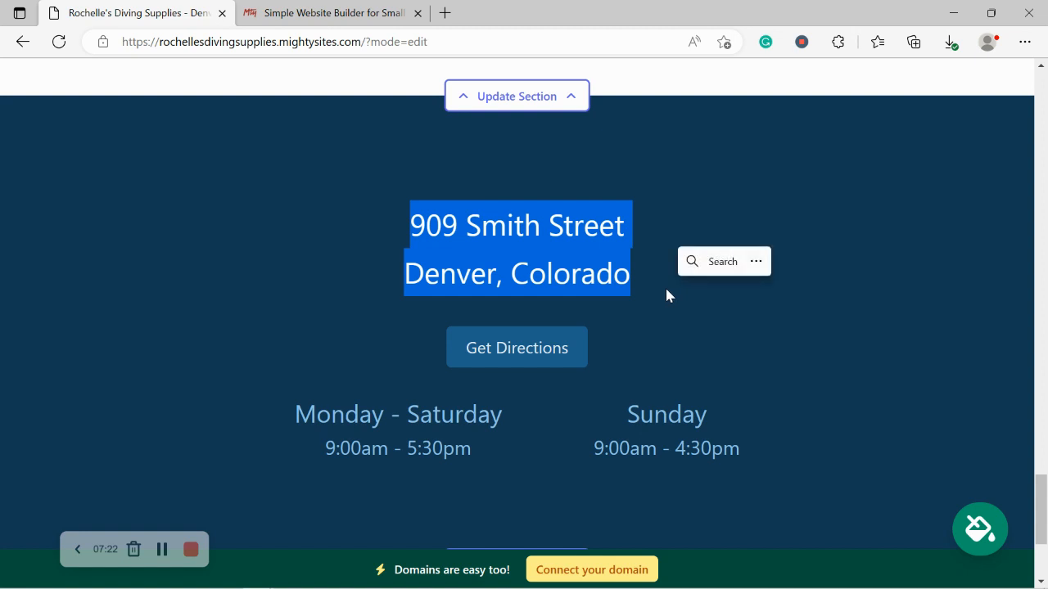
scroll(465, 426, "down", 2)
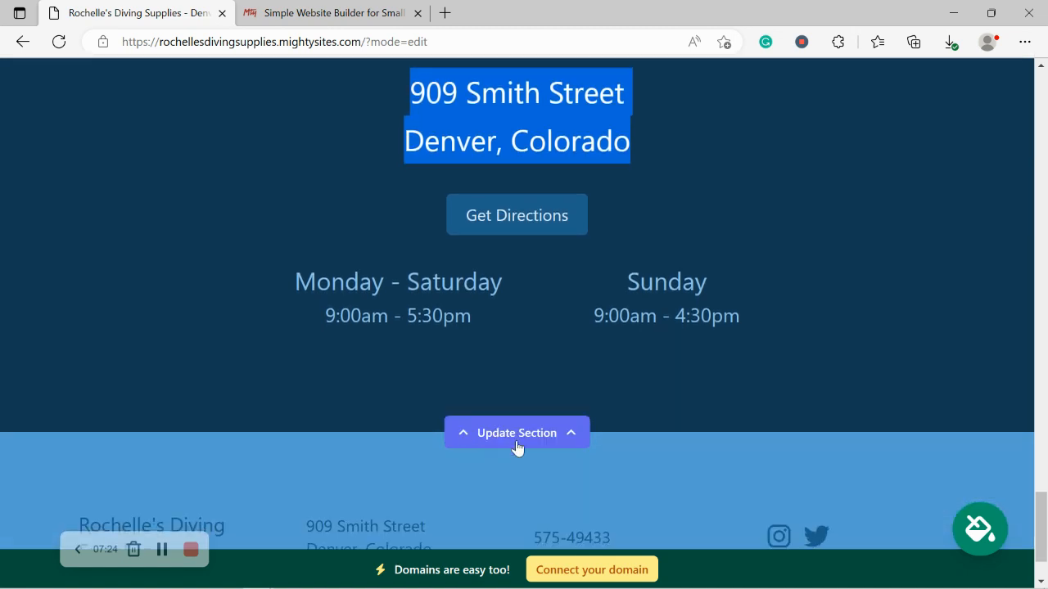
left_click(446, 518)
scroll(446, 518, "down", 1)
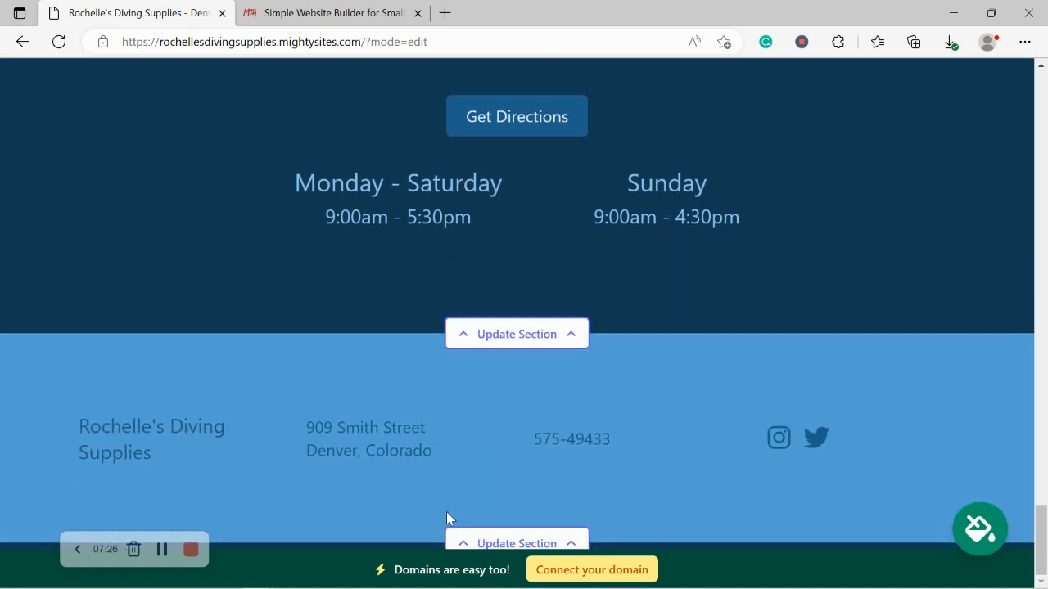
scroll(446, 516, "up", 4)
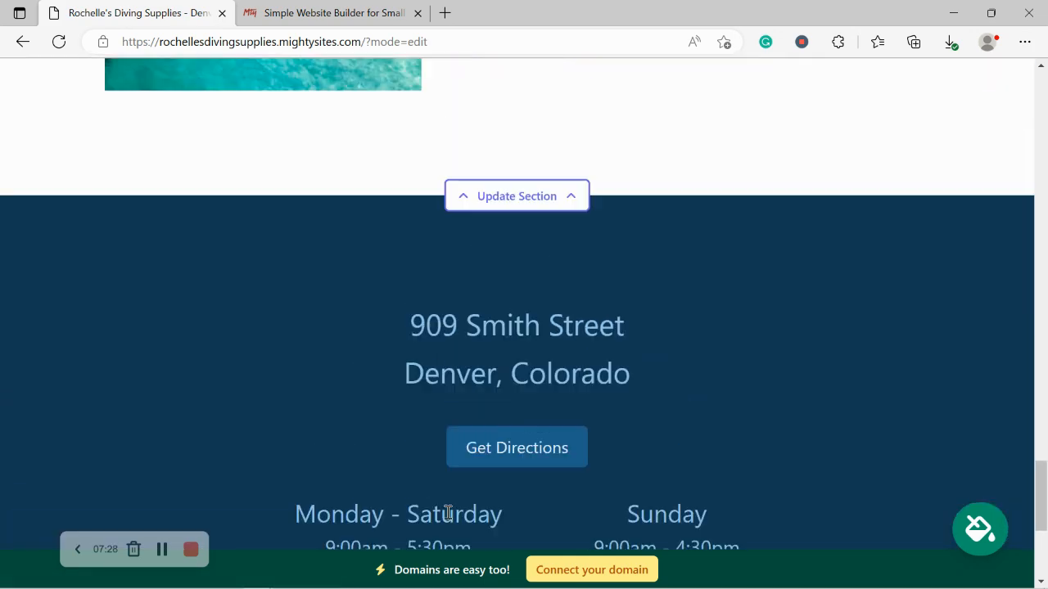
scroll(446, 511, "up", 3)
scroll(445, 509, "up", 2)
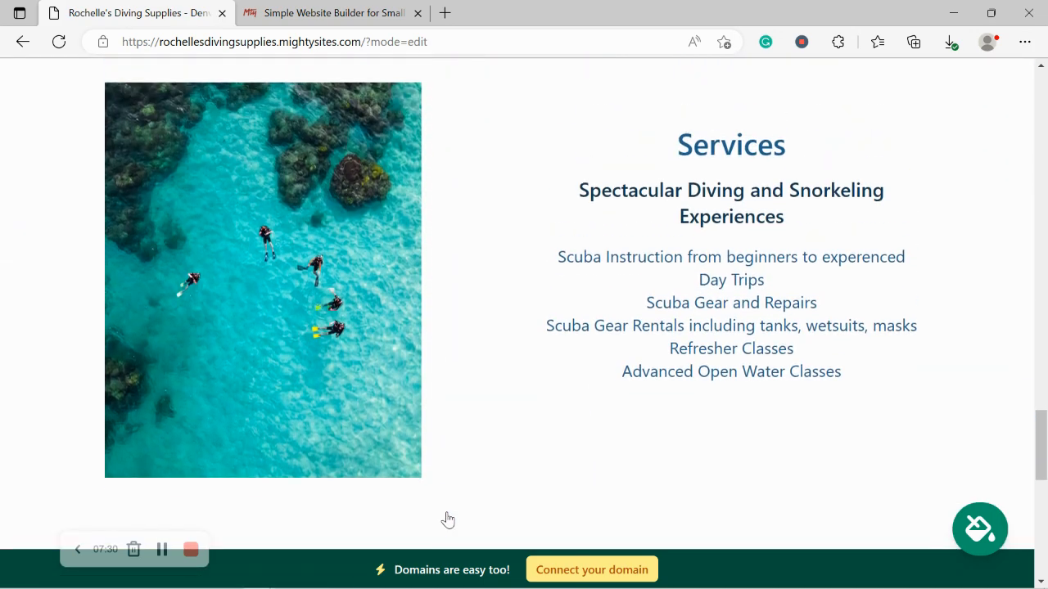
scroll(447, 520, "up", 5)
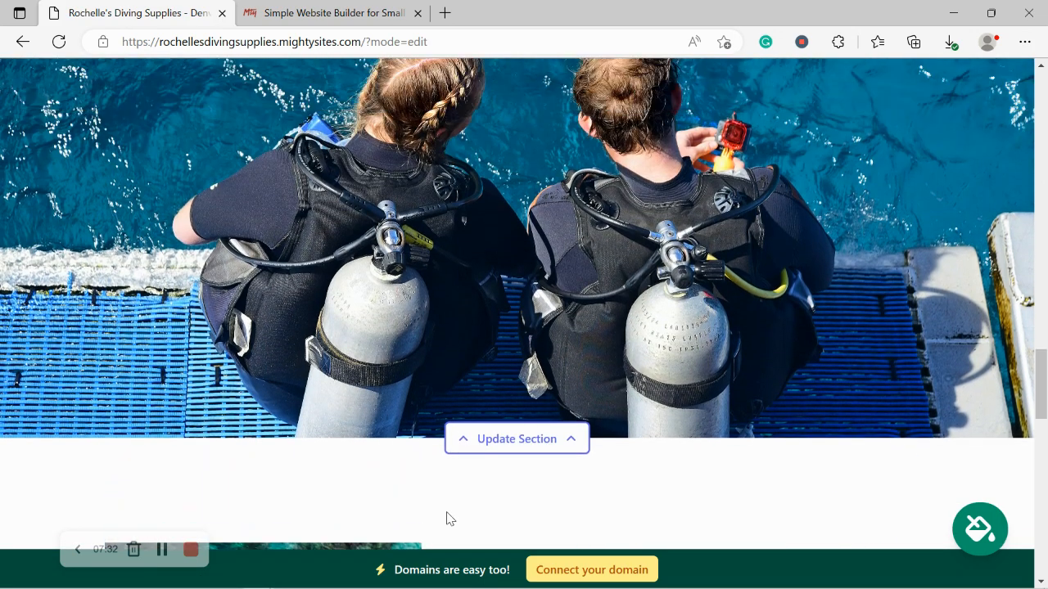
scroll(447, 517, "up", 5)
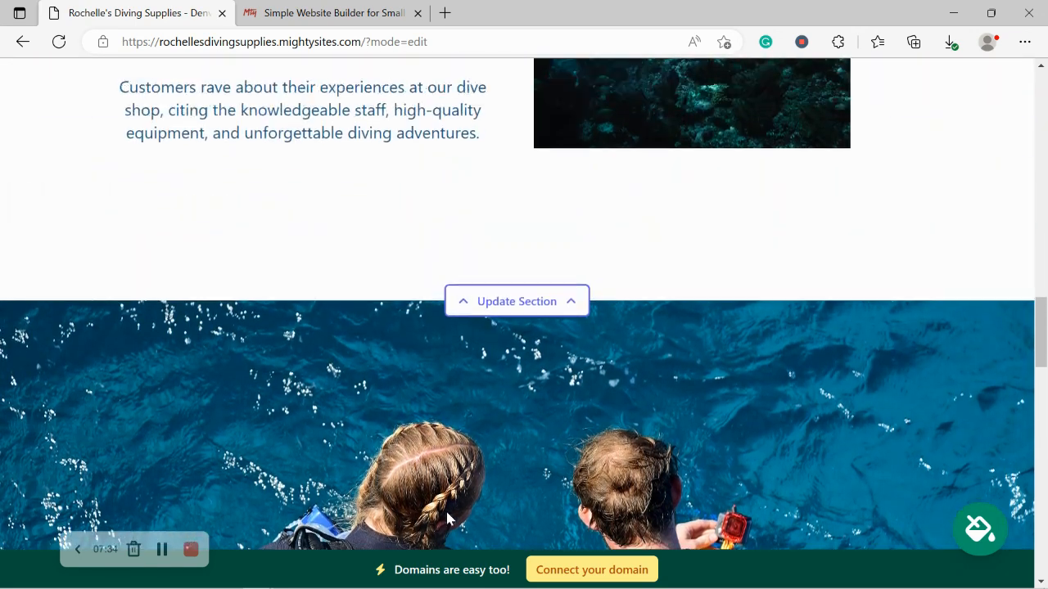
scroll(445, 508, "up", 5)
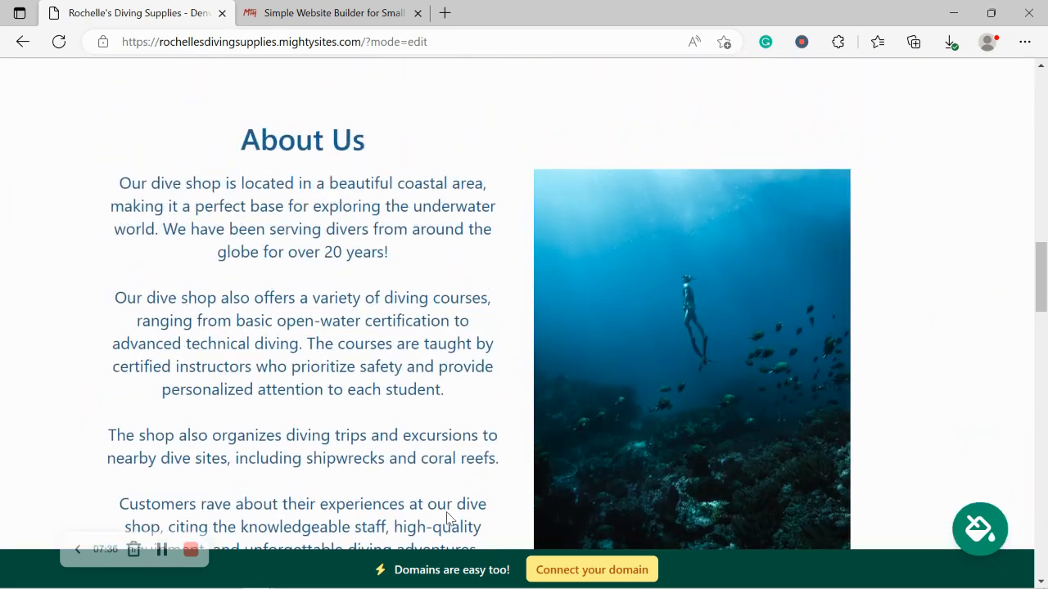
scroll(448, 516, "up", 5)
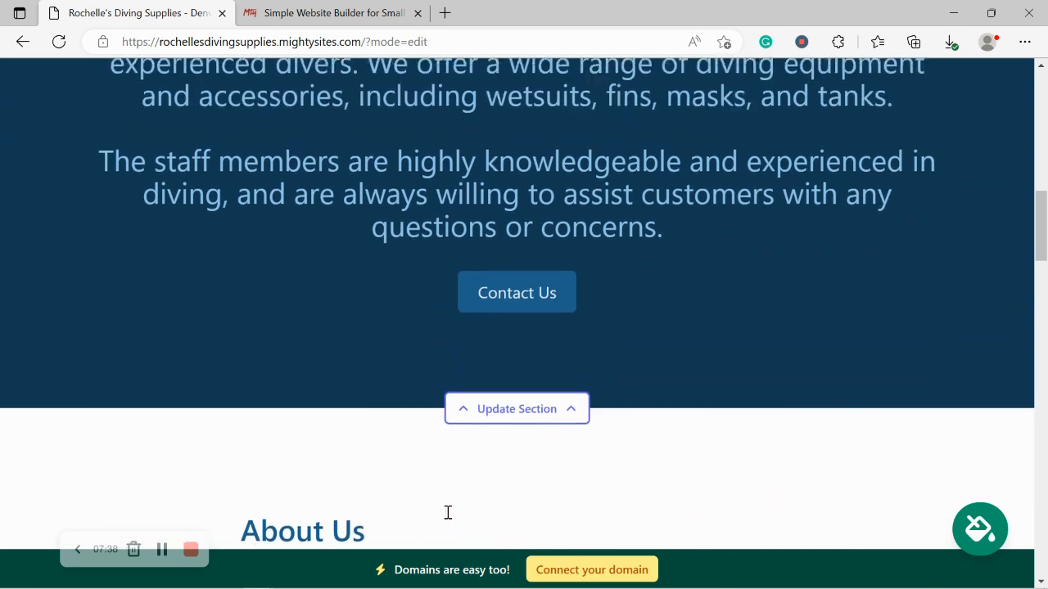
scroll(448, 513, "up", 4)
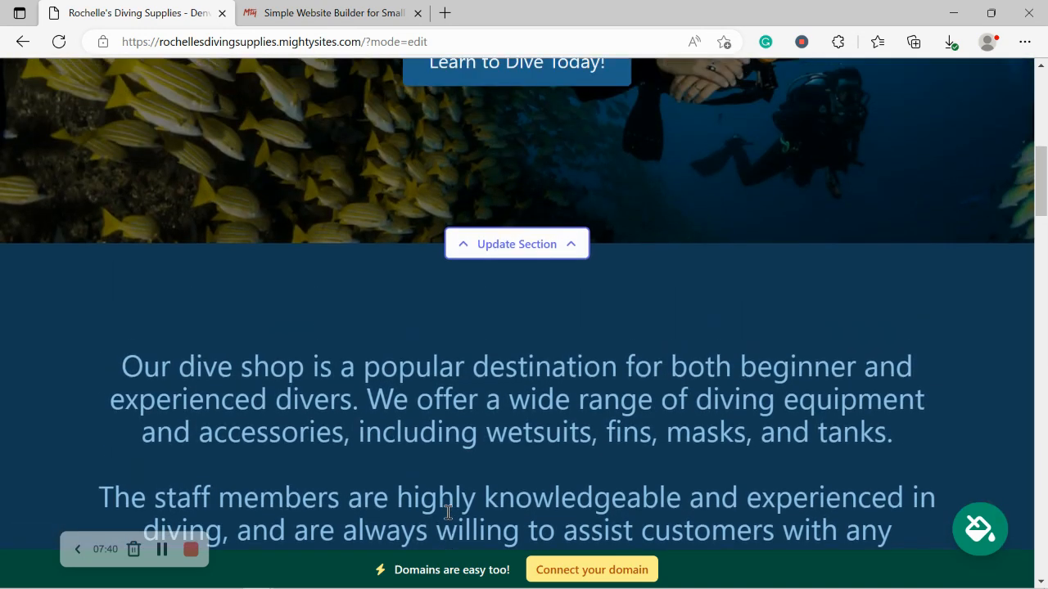
scroll(448, 512, "up", 3)
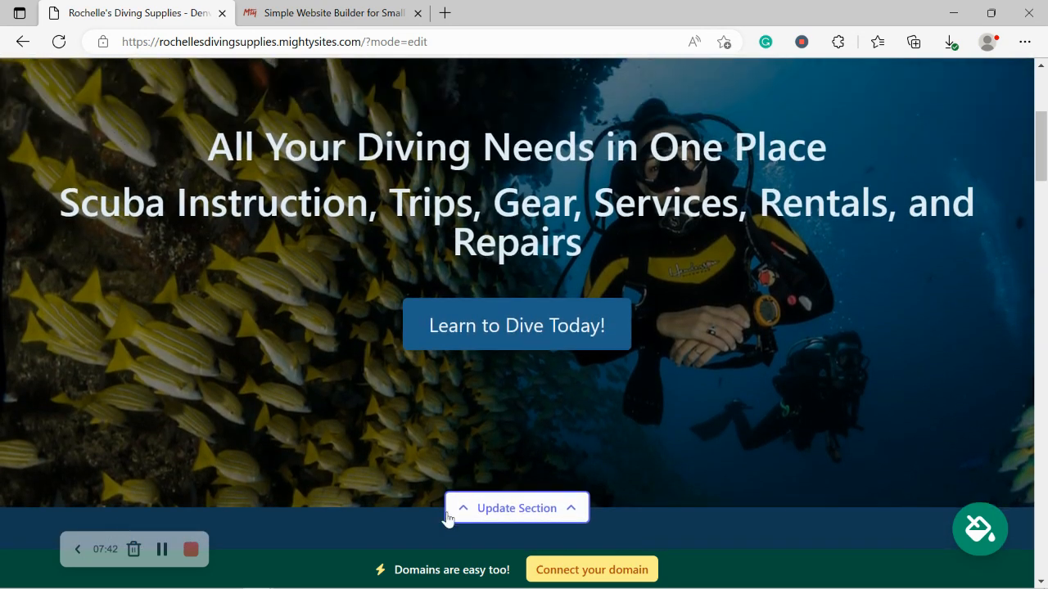
scroll(448, 518, "up", 3)
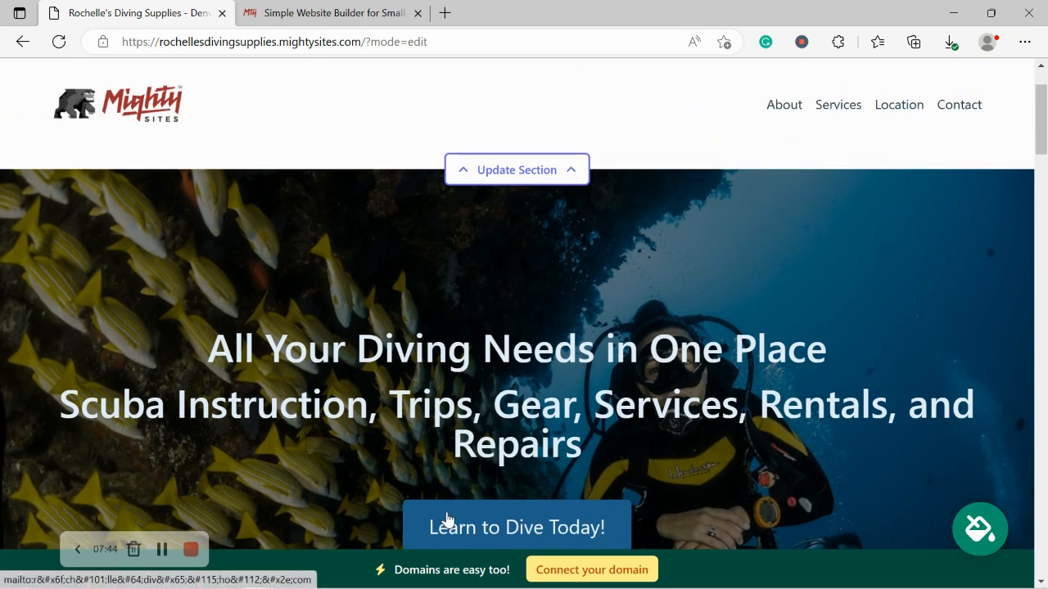
- Choose 'Connect your domain' in the site's bottom banner
scroll(448, 517, "up", 2)
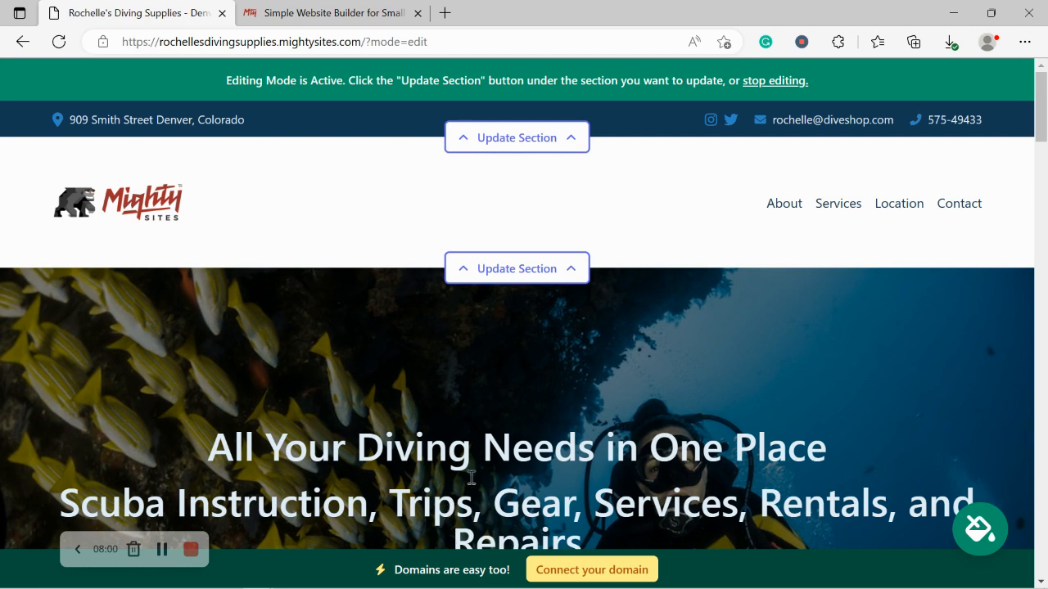
left_click(594, 577)
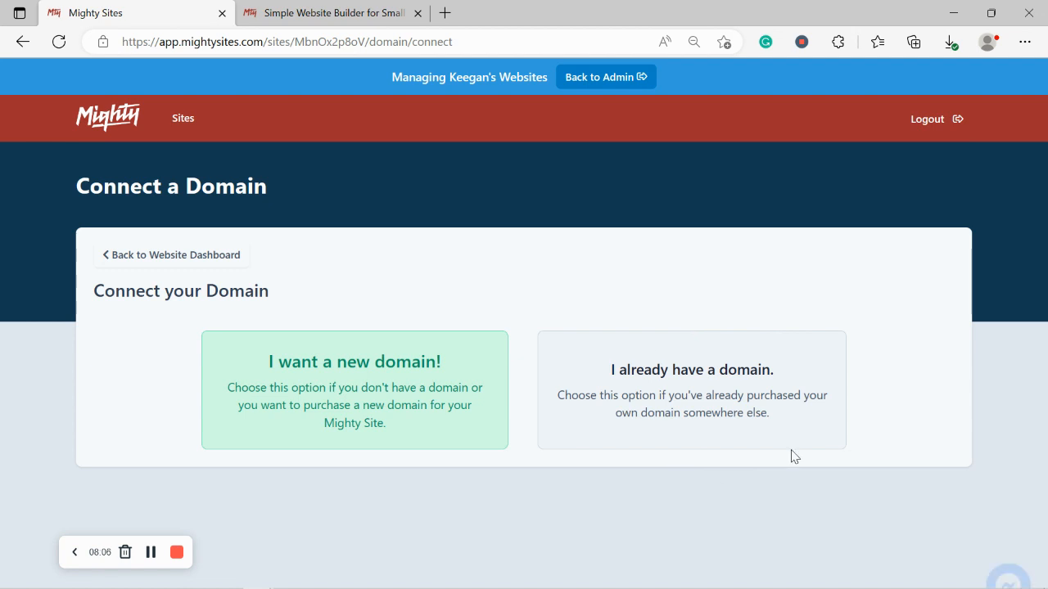
- Open the Small Business Marketing Blog in the other tab, select its subtitle, and return to Connect a Domain
left_click(304, 12)
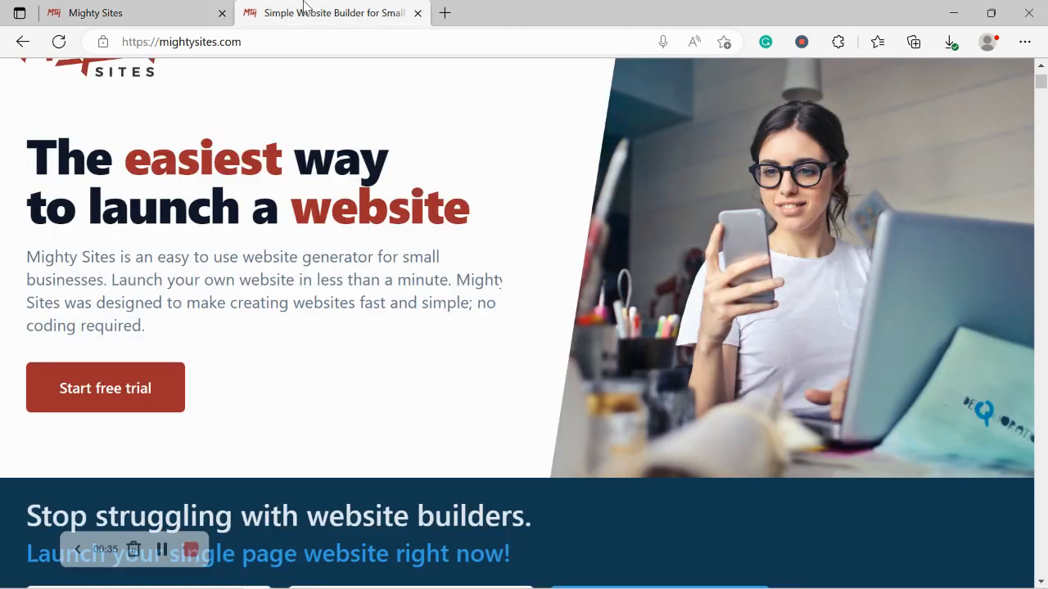
scroll(303, 6, "up", 3)
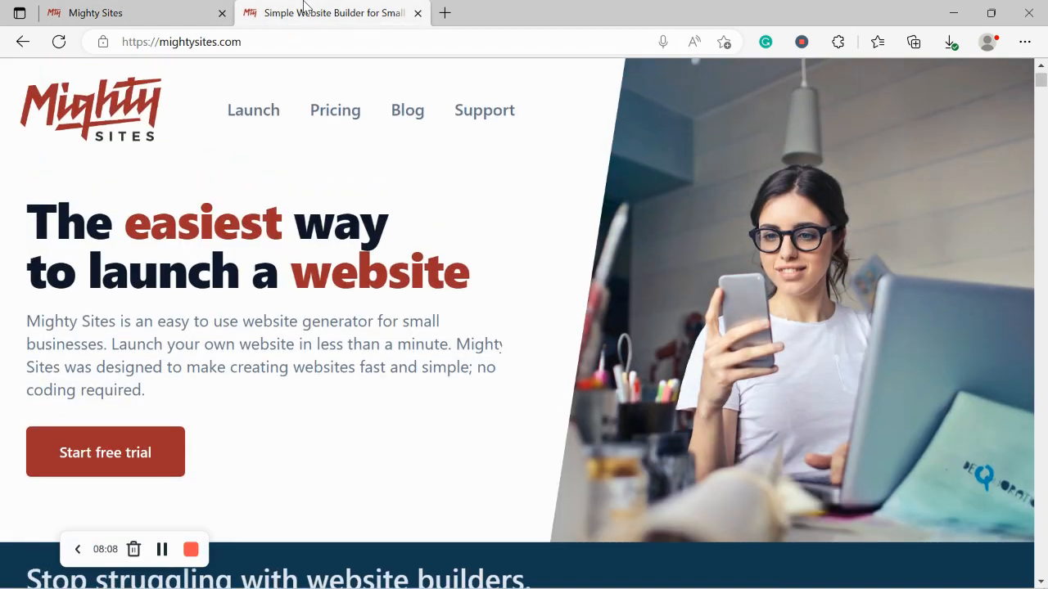
left_click(403, 179)
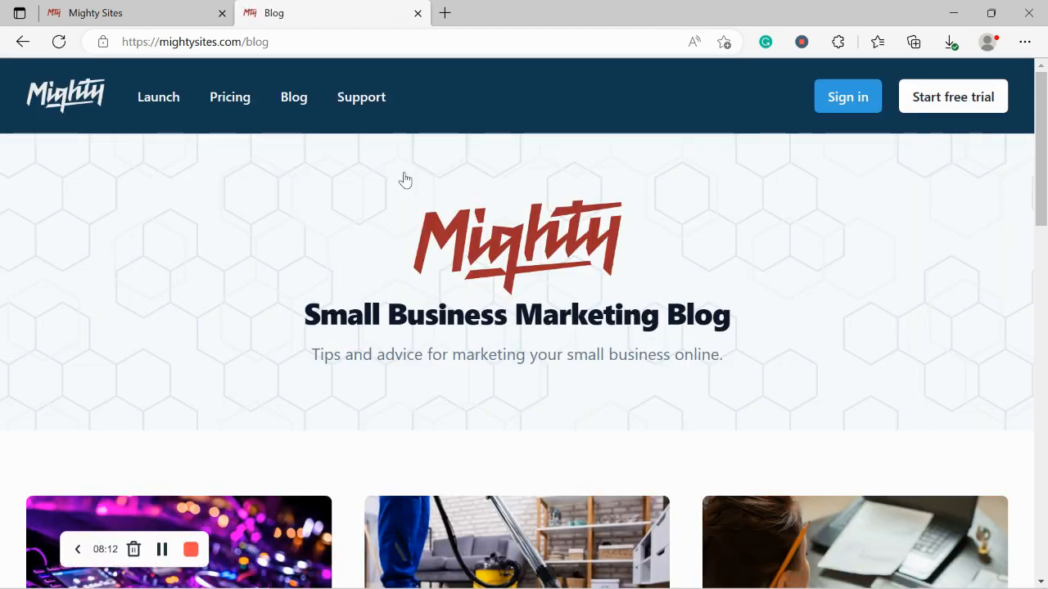
scroll(403, 180, "down", 2)
left_click_drag(299, 240, 813, 237)
left_click(311, 270)
left_click(169, 6)
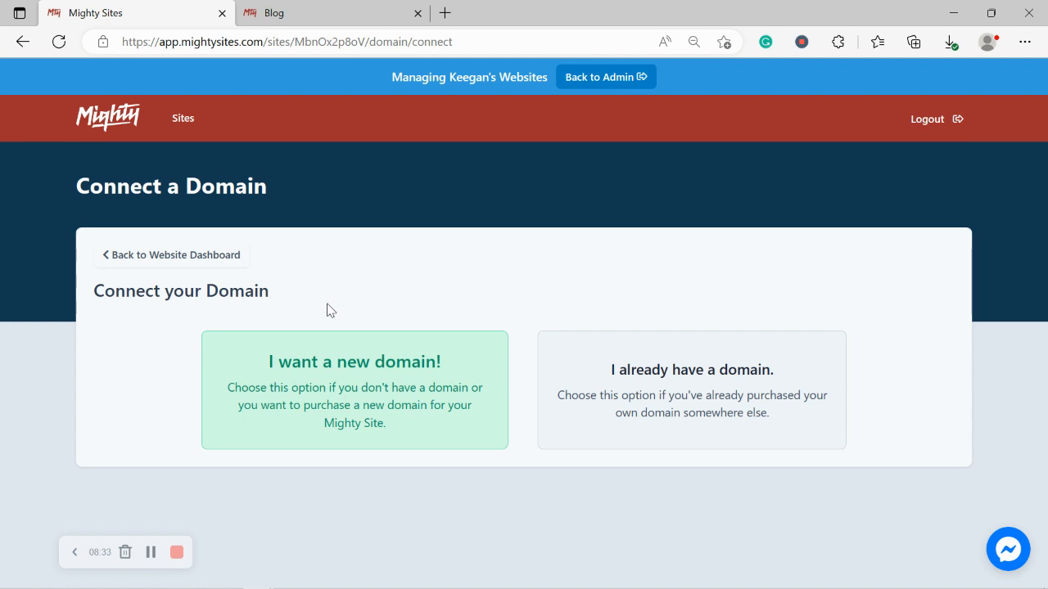
- From the website dashboard, open the live site URL in a new tab and scroll through its sections
left_click(210, 254)
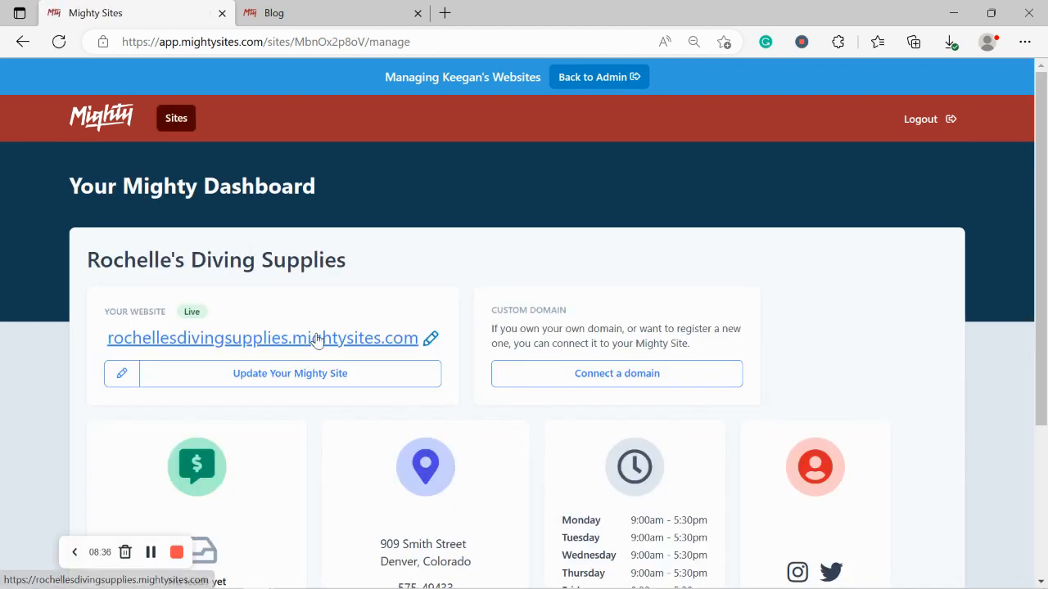
left_click(318, 340)
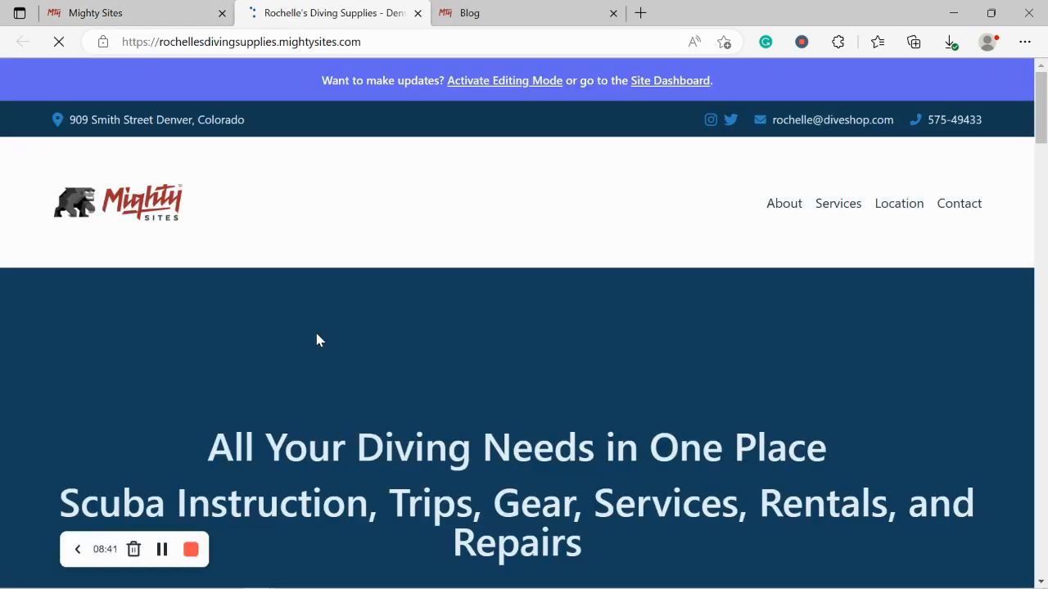
scroll(318, 340, "down", 3)
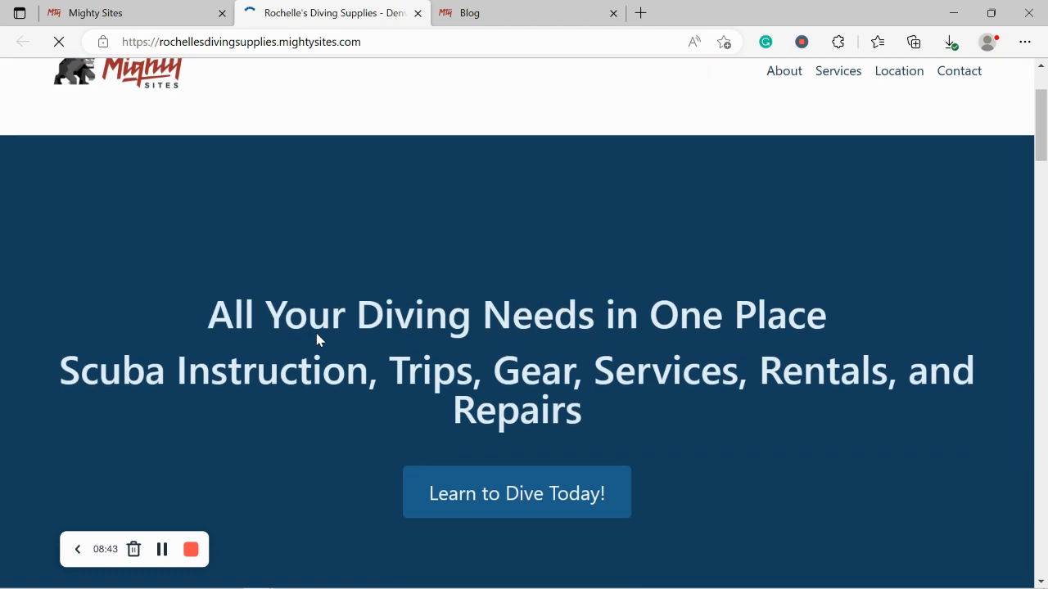
scroll(319, 339, "down", 5)
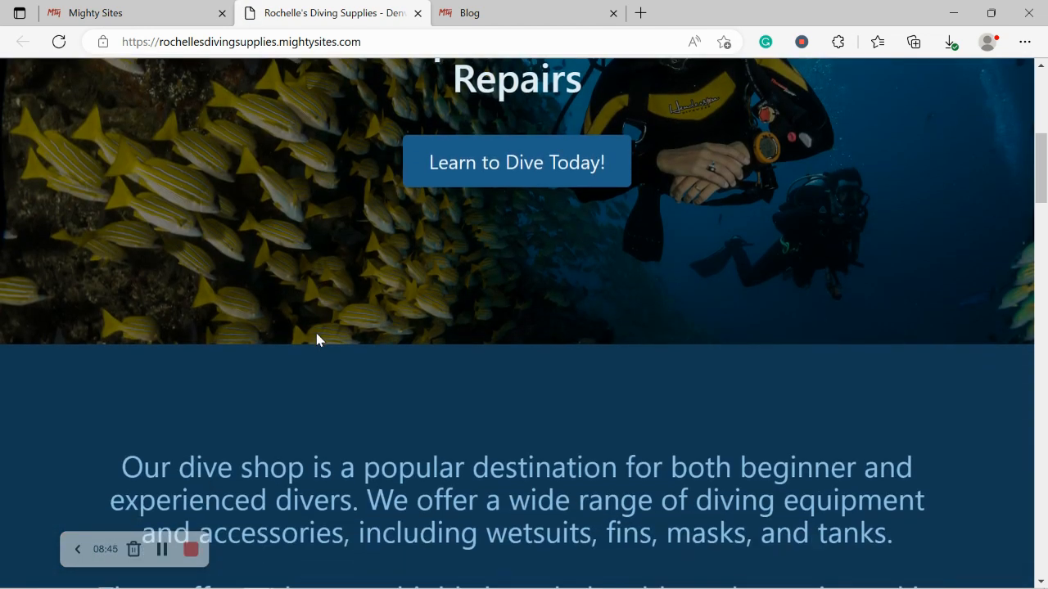
scroll(317, 334, "down", 5)
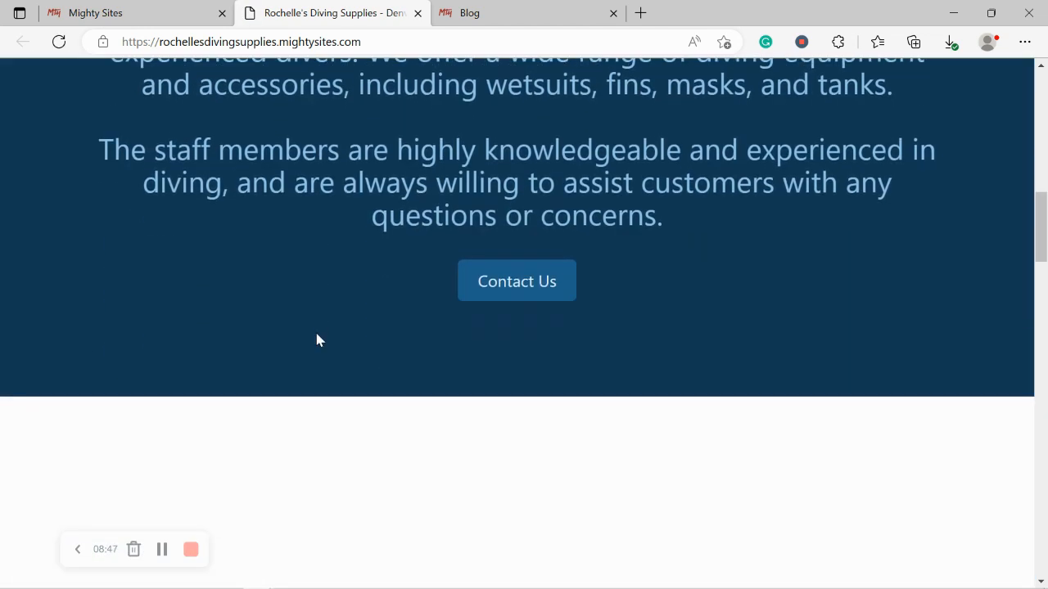
scroll(319, 340, "down", 5)
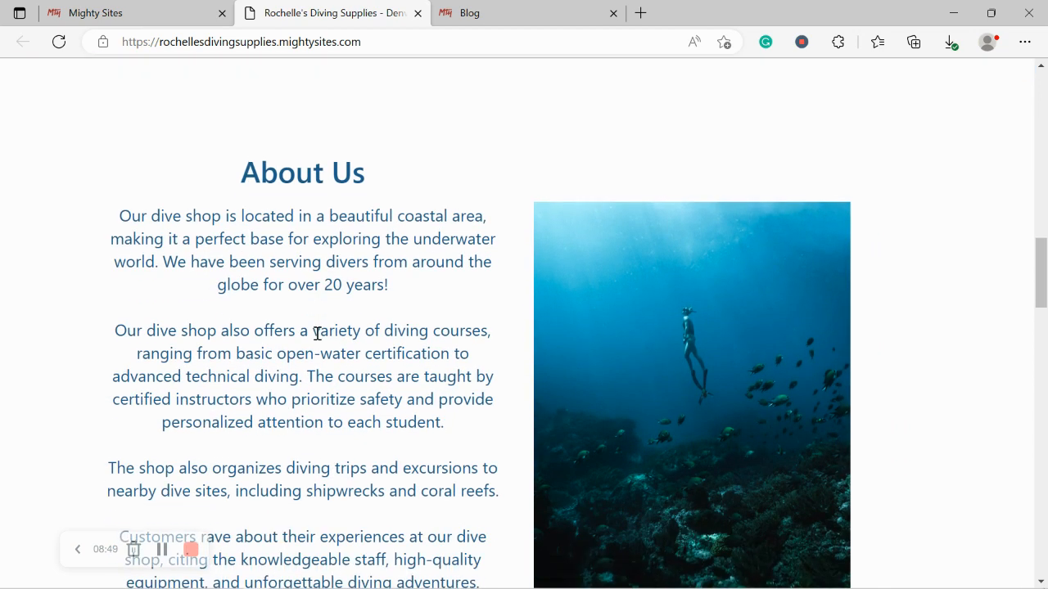
scroll(317, 334, "down", 1)
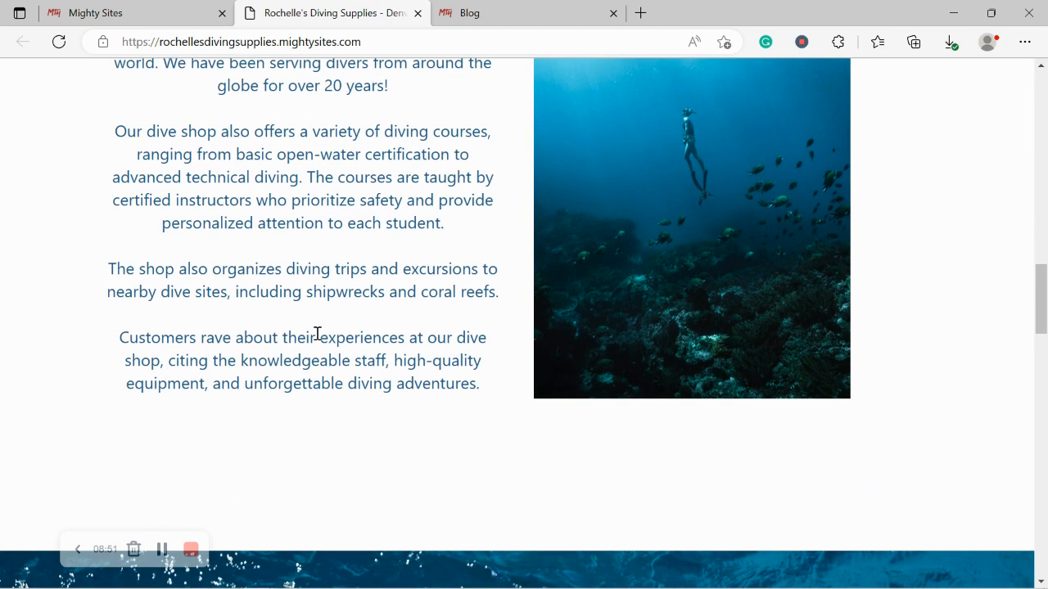